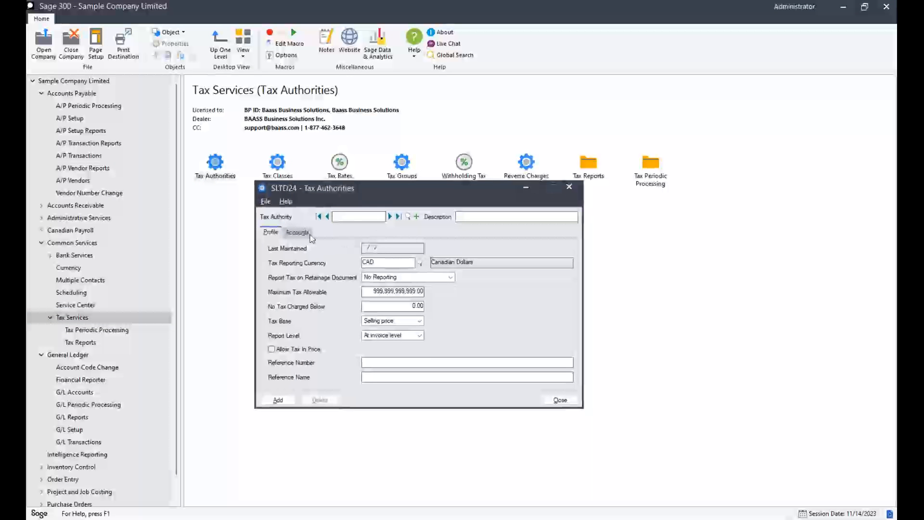
Load the HST tax authority and check the options for reporting tax on retainage documents
{"action": "type", "text": "HST"}
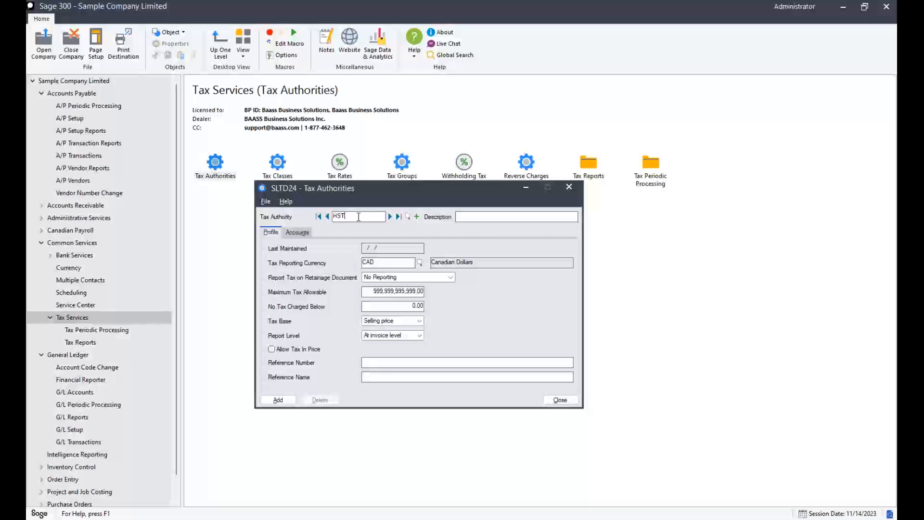
{"action": "key", "text": "Tab"}
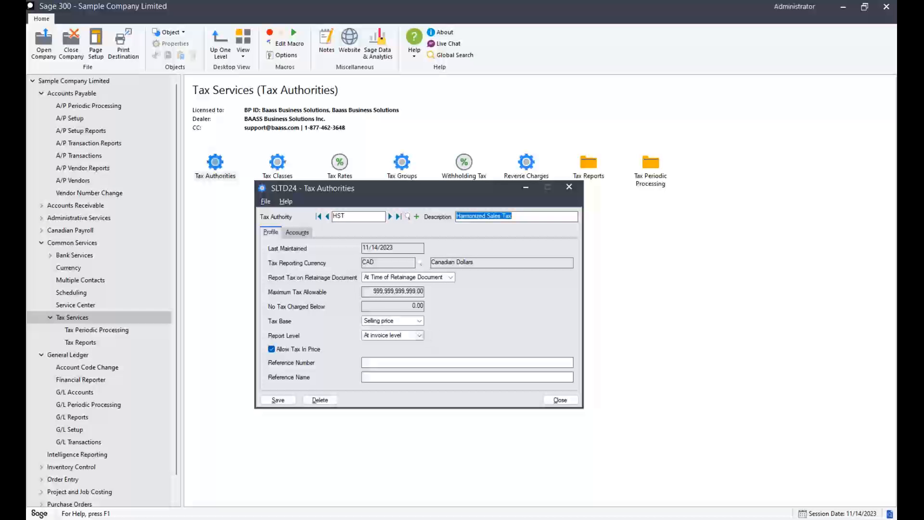
{"action": "left_click", "coordinate": [419, 279]}
{"action": "left_click", "coordinate": [420, 281]}
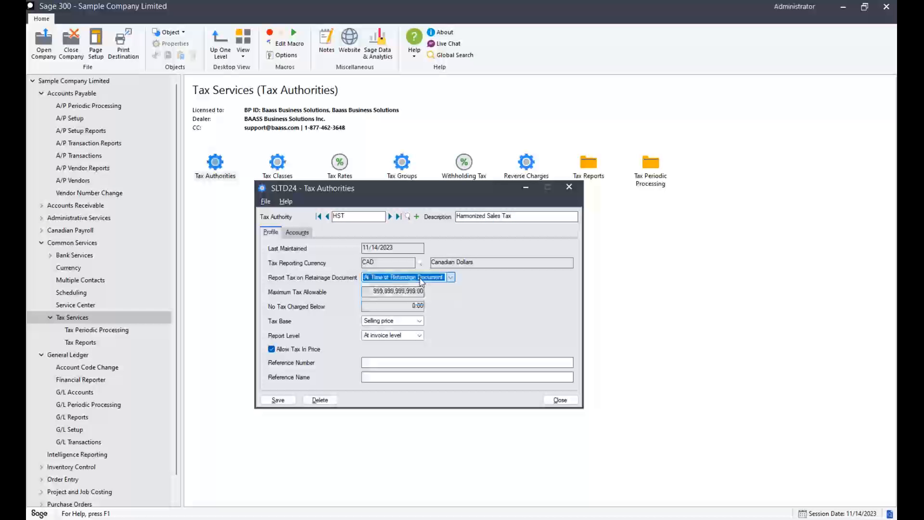
{"action": "left_click", "coordinate": [441, 279]}
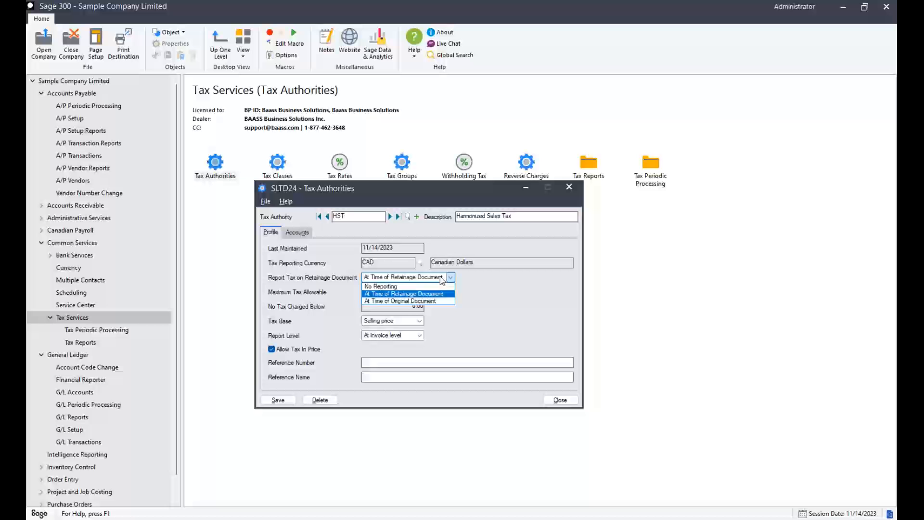
{"action": "left_click", "coordinate": [442, 280]}
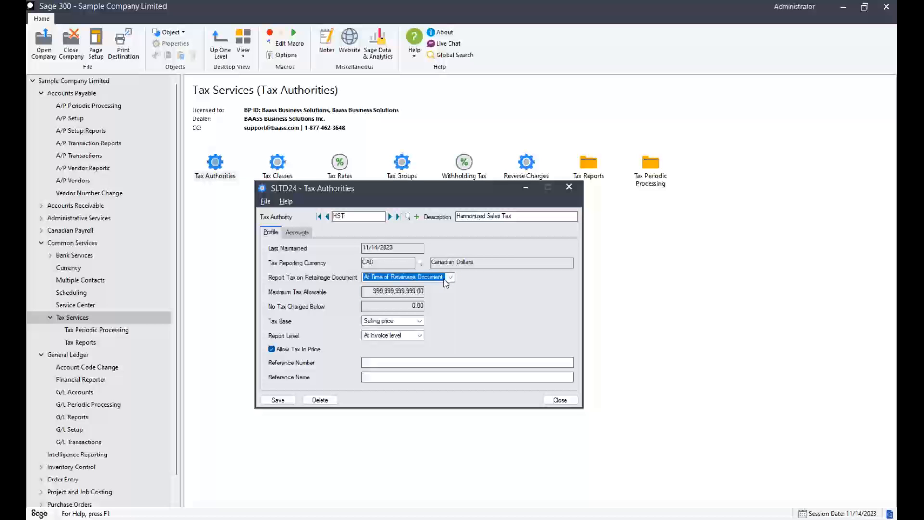
Review the HST authority's tax liability and recoverable tax accounts and its recoverable rate, and close the record
{"action": "left_click", "coordinate": [297, 233]}
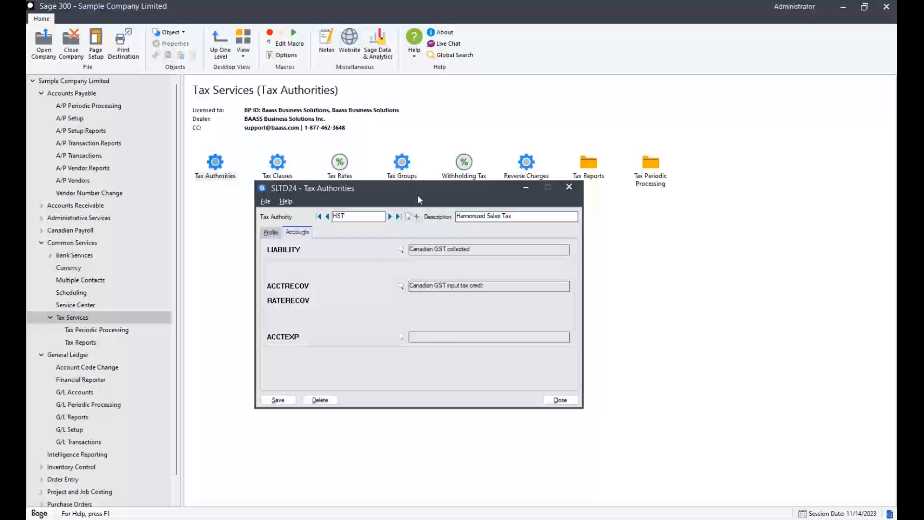
{"action": "left_click_drag", "start_coordinate": [418, 194], "coordinate": [432, 207]}
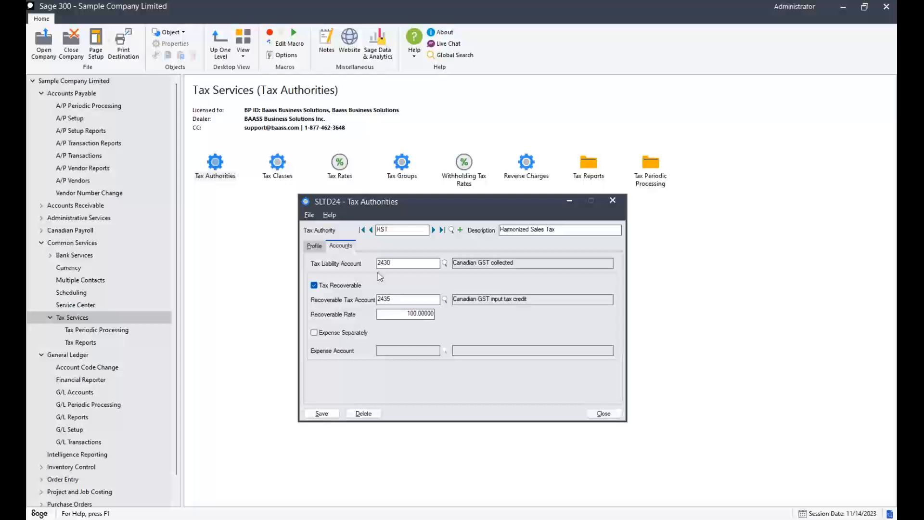
{"action": "left_click", "coordinate": [401, 316]}
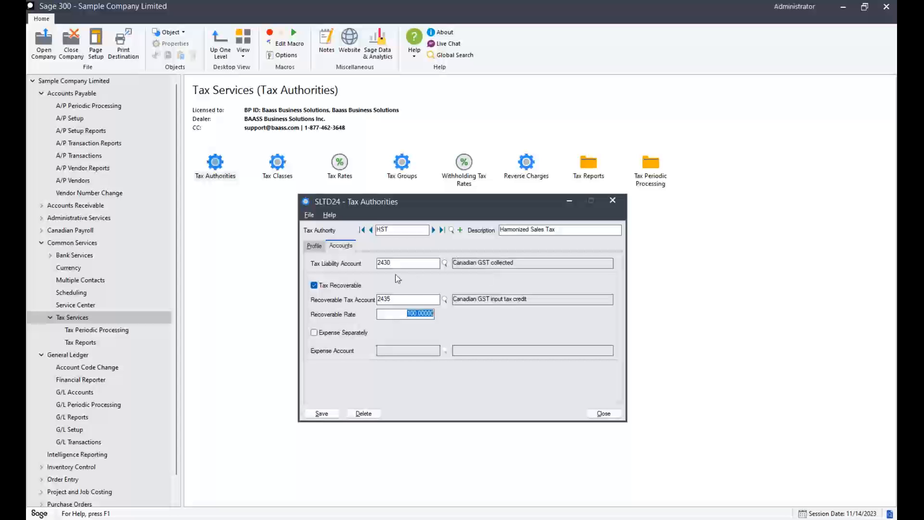
{"action": "left_click", "coordinate": [618, 415]}
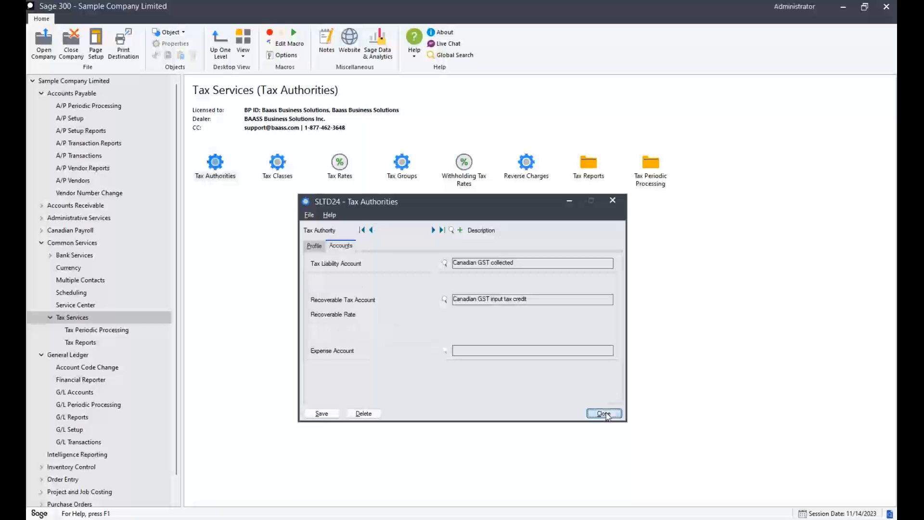
Load the BCTAX sales tax group, examine its GST and PST tax authorities, and close it
{"action": "left_click", "coordinate": [291, 178]}
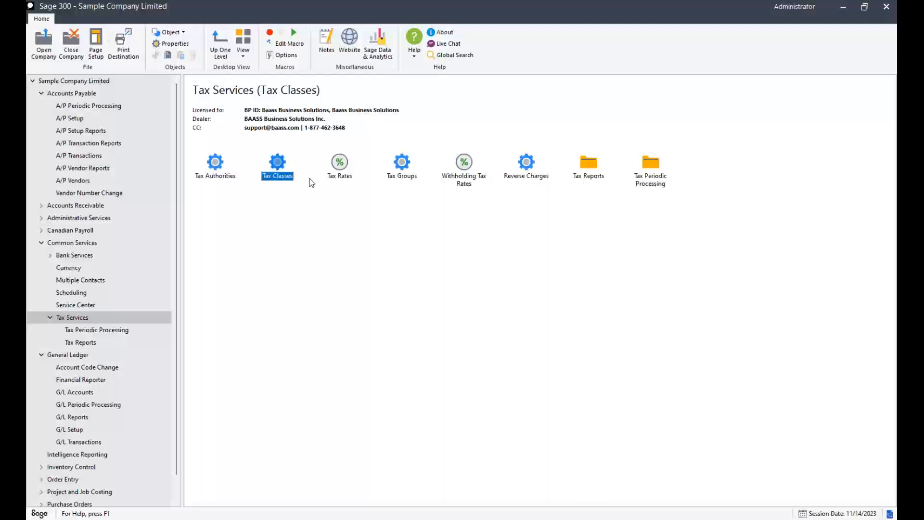
{"action": "left_click", "coordinate": [339, 166]}
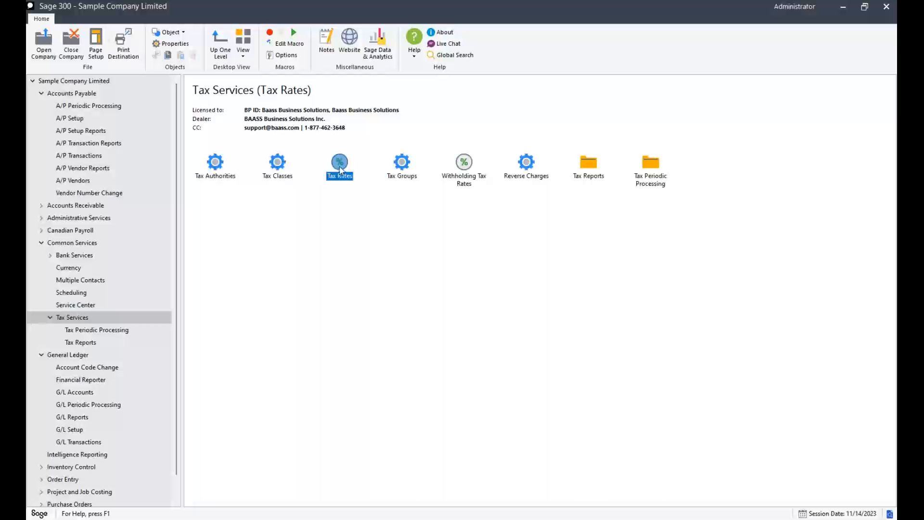
{"action": "left_click", "coordinate": [403, 168]}
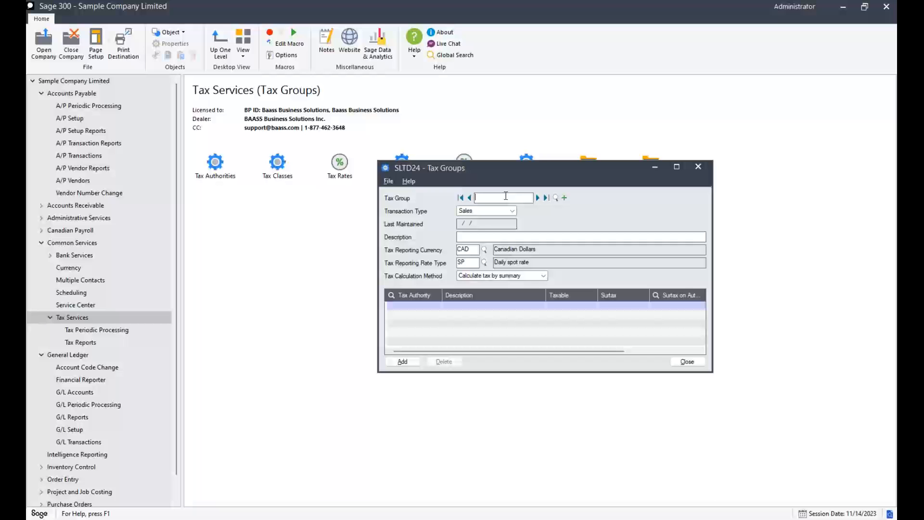
{"action": "key", "text": "Tab"}
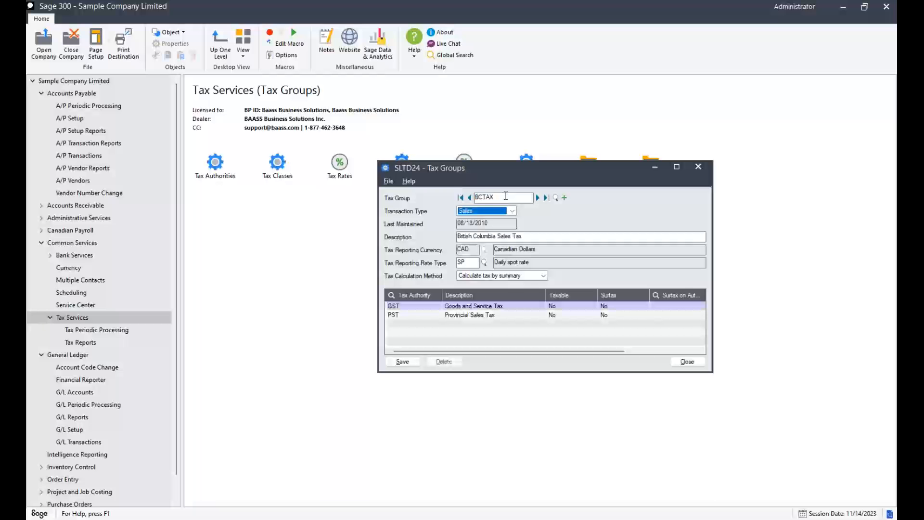
{"action": "left_click", "coordinate": [490, 306]}
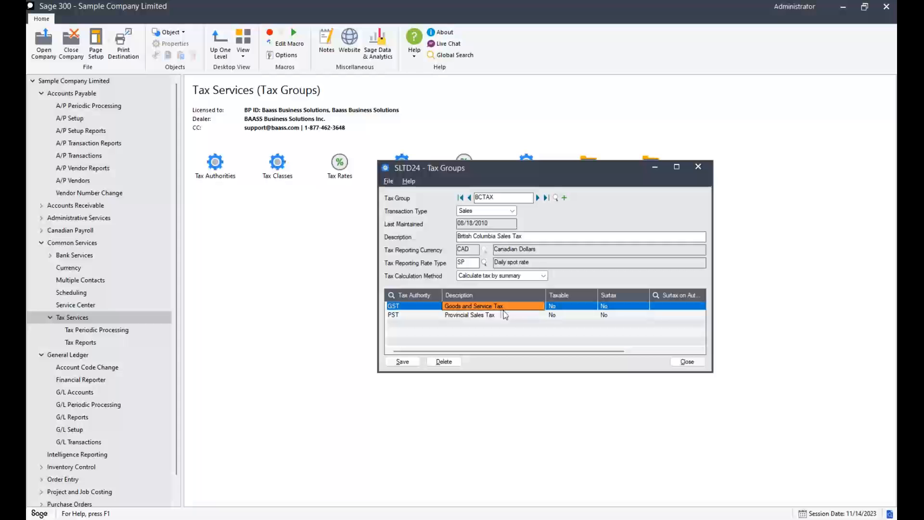
{"action": "left_click", "coordinate": [506, 315]}
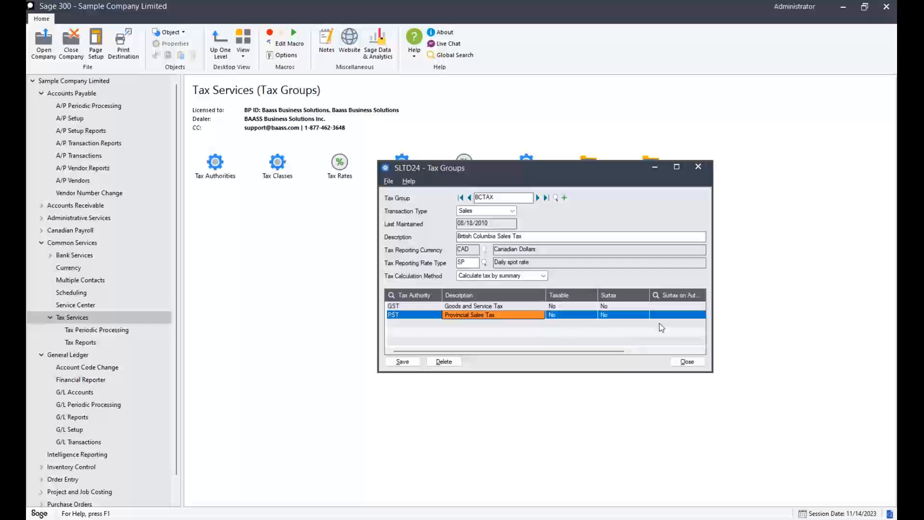
{"action": "left_click", "coordinate": [691, 363]}
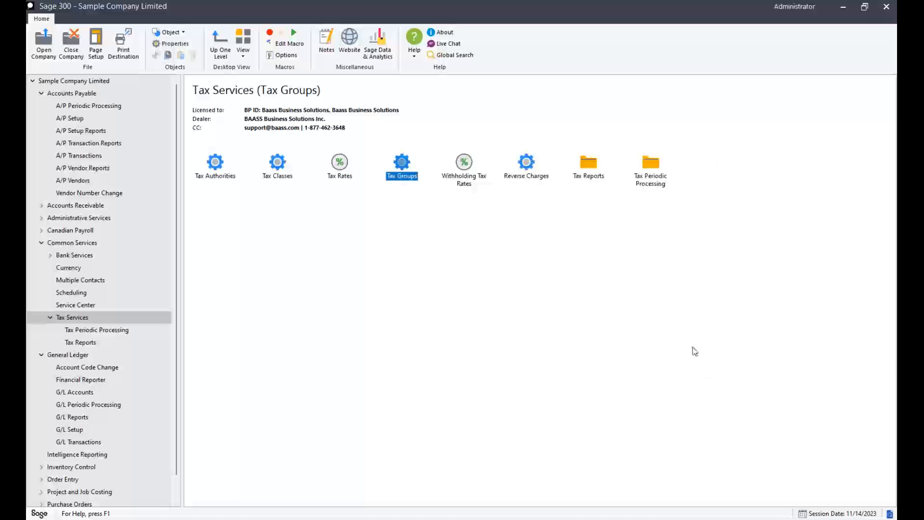
Start an A/P invoice for vendor Coastal Heating of Ottawa with document number 098098DF
{"action": "left_click", "coordinate": [84, 158]}
{"action": "double_click", "coordinate": [277, 164]}
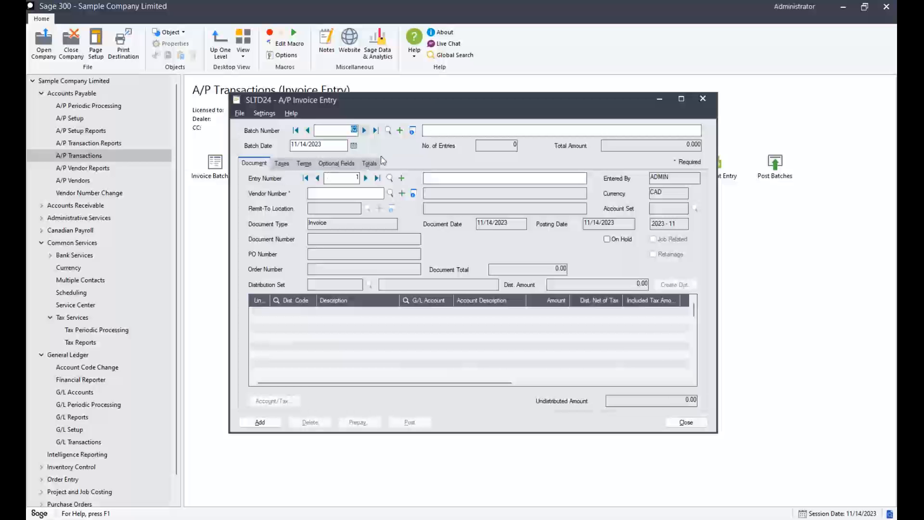
{"action": "left_click", "coordinate": [349, 195]}
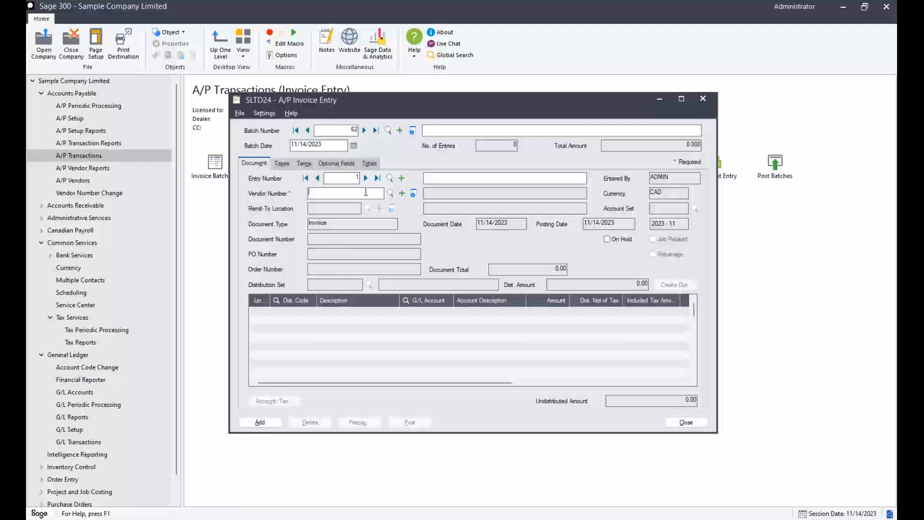
{"action": "type", "text": "1400"}
{"action": "key", "text": "Tab"}
{"action": "left_click", "coordinate": [349, 238]}
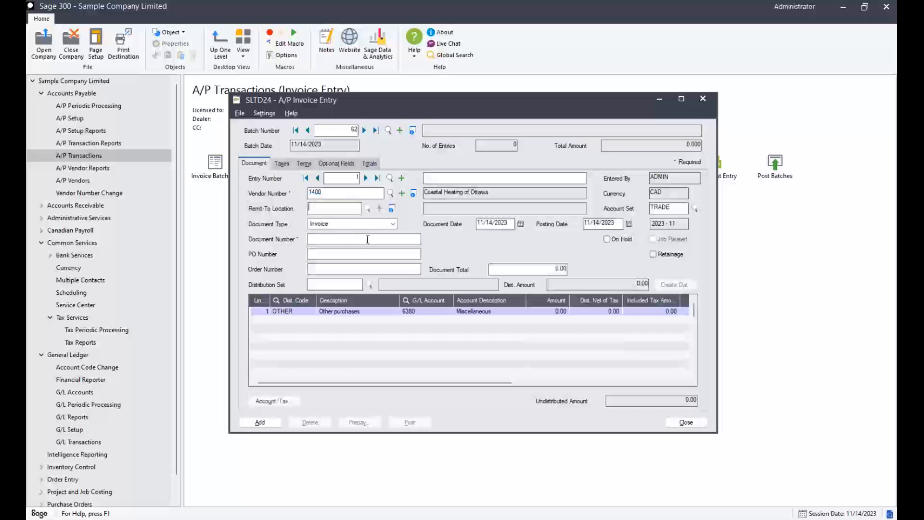
{"action": "type", "text": "098098DF"}
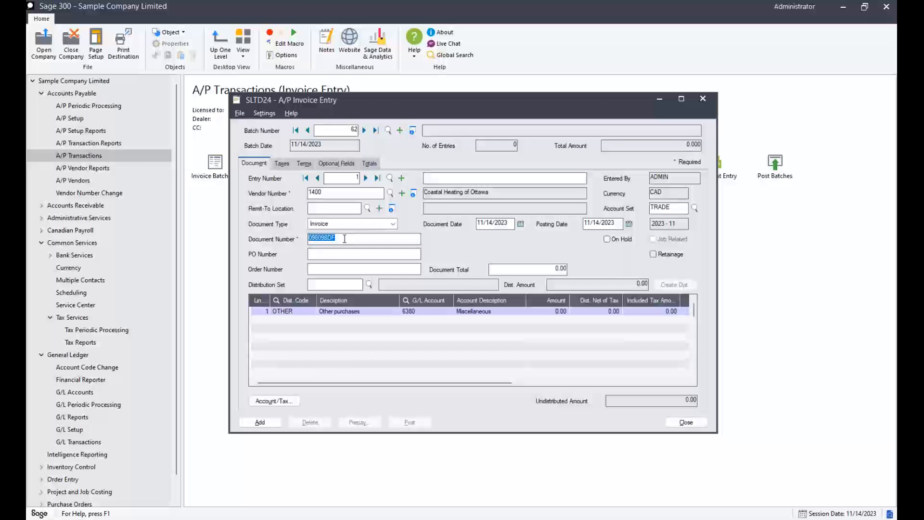
{"action": "key", "text": "Tab"}
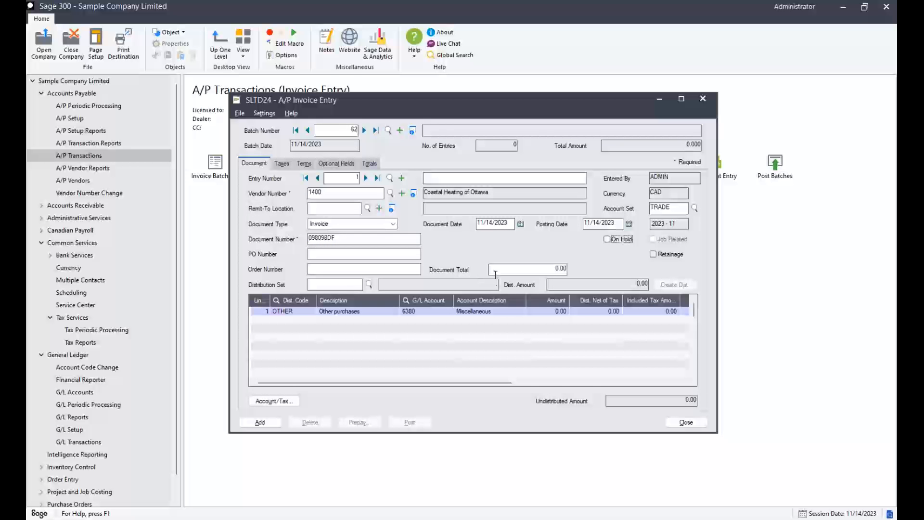
Set the invoice's document total to 113 and the OTHER distribution line's amount to 100
{"action": "left_click", "coordinate": [526, 270]}
{"action": "type", "text": "113"}
{"action": "key", "text": "Tab"}
{"action": "left_click", "coordinate": [507, 313]}
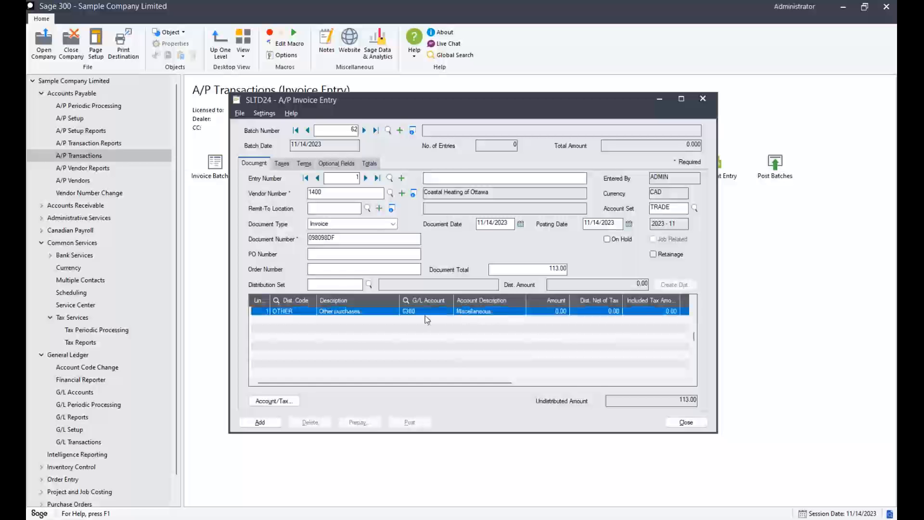
{"action": "left_click", "coordinate": [556, 314]}
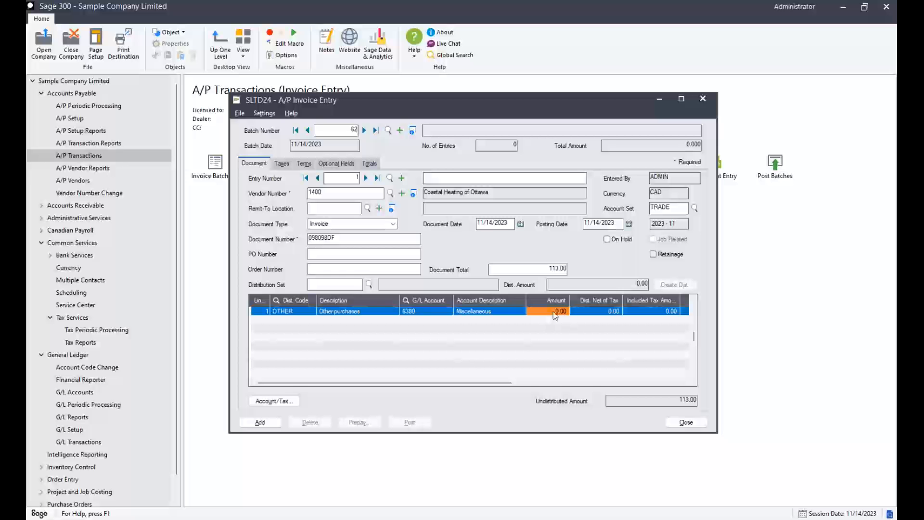
{"action": "type", "text": "100"}
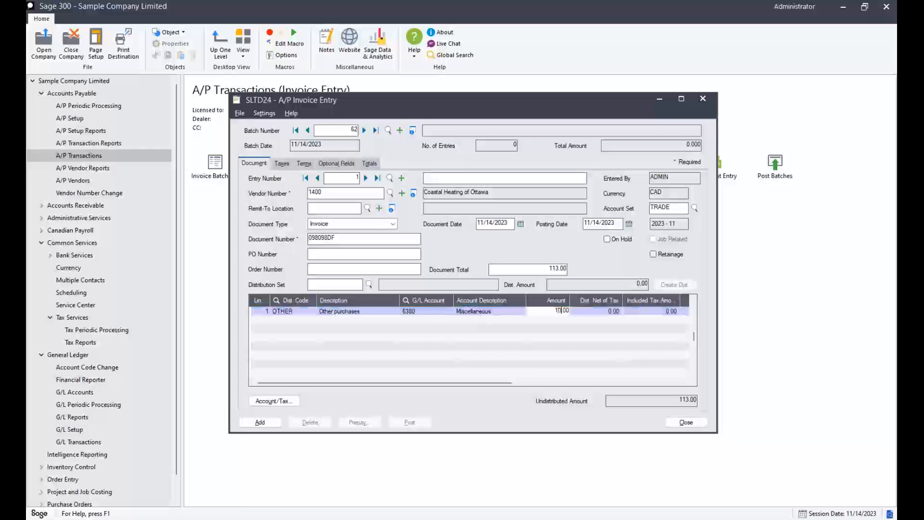
{"action": "key", "text": "Tab"}
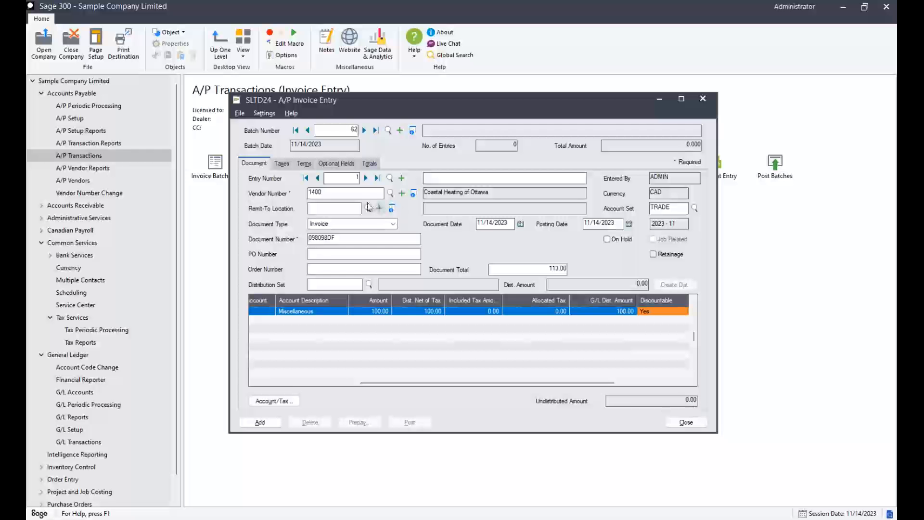
Review the invoice's HST tax base and tax amount, and its totals including recoverable tax
{"action": "left_click", "coordinate": [284, 165]}
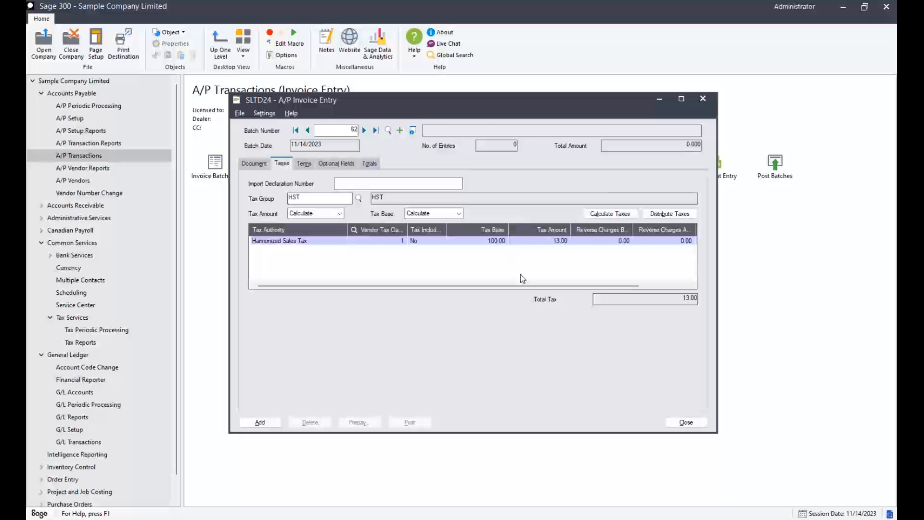
{"action": "left_click", "coordinate": [518, 254]}
{"action": "left_click", "coordinate": [551, 243]}
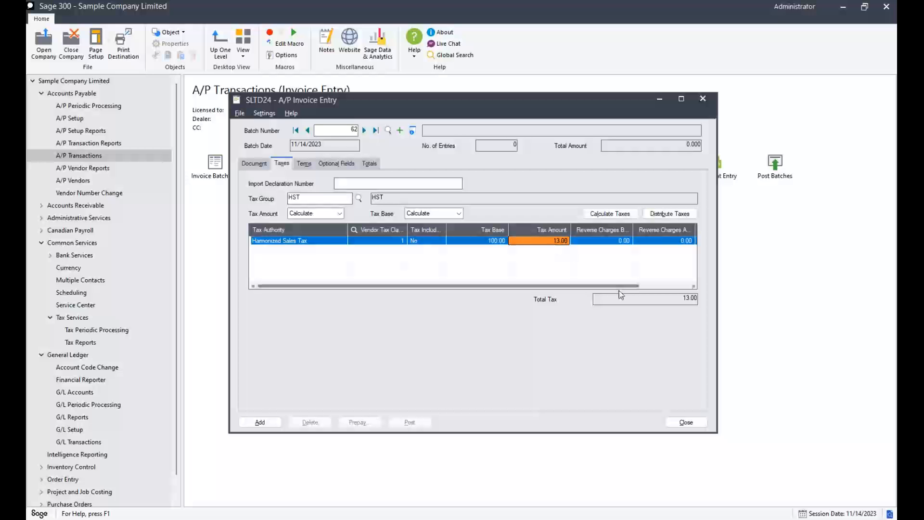
{"action": "left_click", "coordinate": [373, 161]}
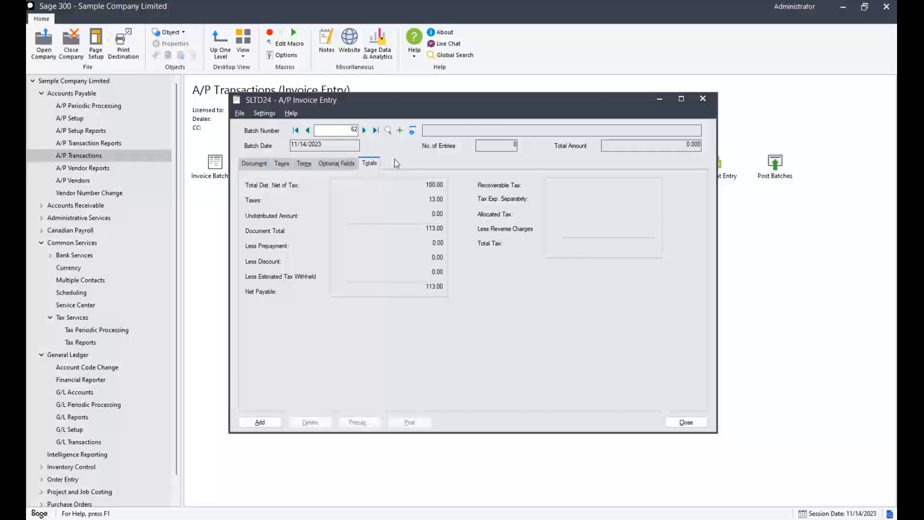
{"action": "left_click_drag", "start_coordinate": [452, 106], "coordinate": [617, 112]}
{"action": "left_click", "coordinate": [826, 424]}
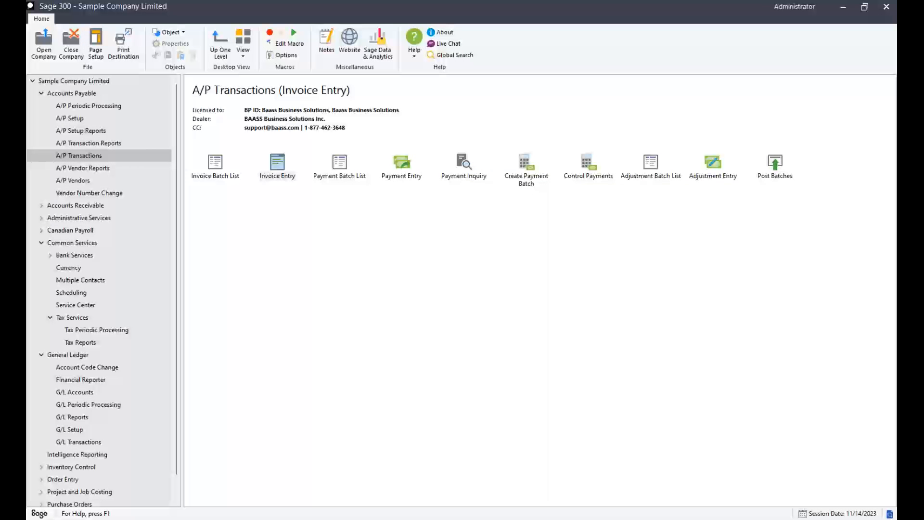
{"action": "left_click_drag", "start_coordinate": [897, 111], "coordinate": [513, 114]}
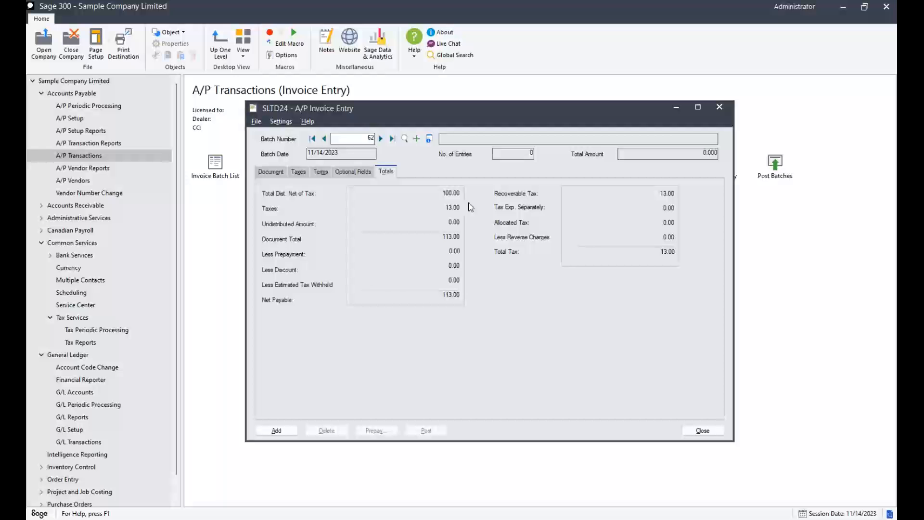
Check the G/L account on the invoice's distribution line and add the invoice to the batch
{"action": "left_click", "coordinate": [271, 173]}
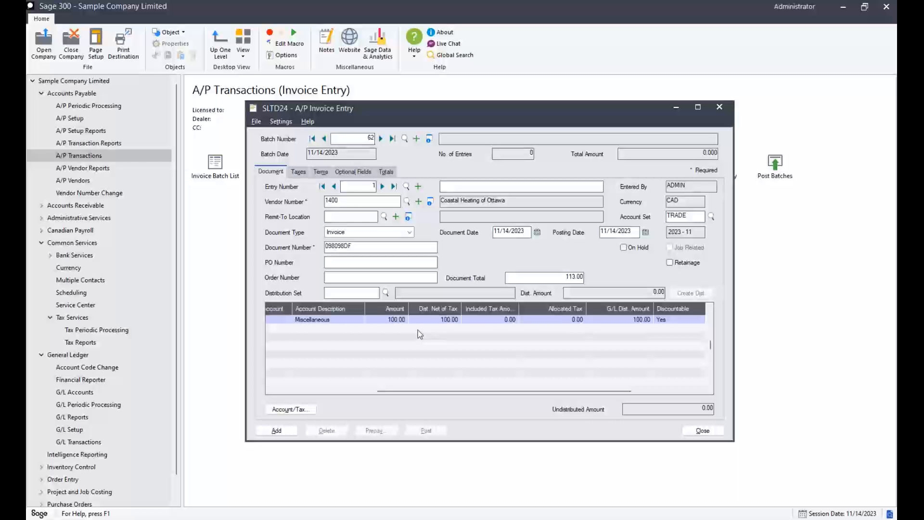
{"action": "left_click", "coordinate": [357, 392]}
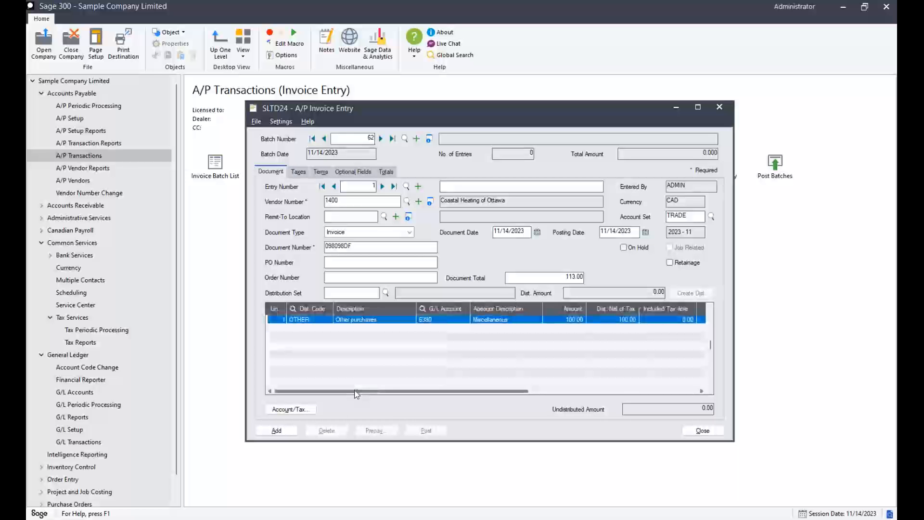
{"action": "left_click", "coordinate": [439, 320]}
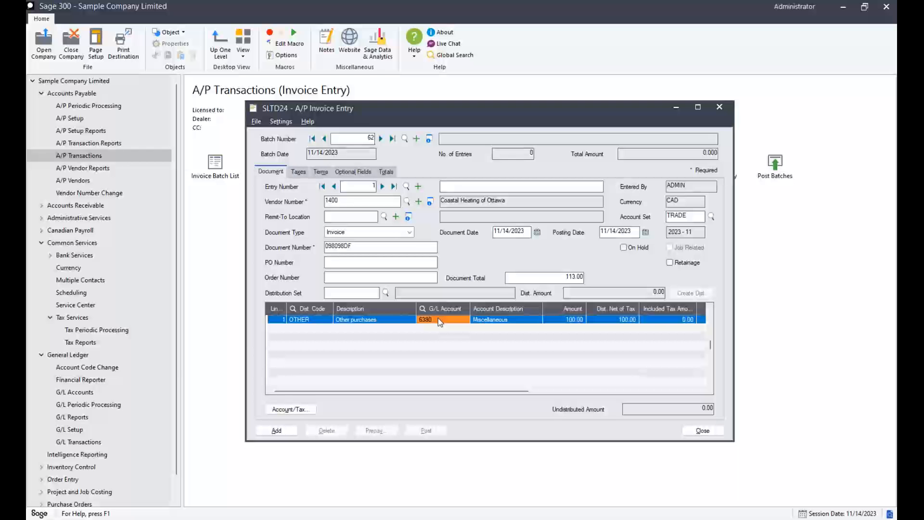
{"action": "left_click", "coordinate": [276, 431]}
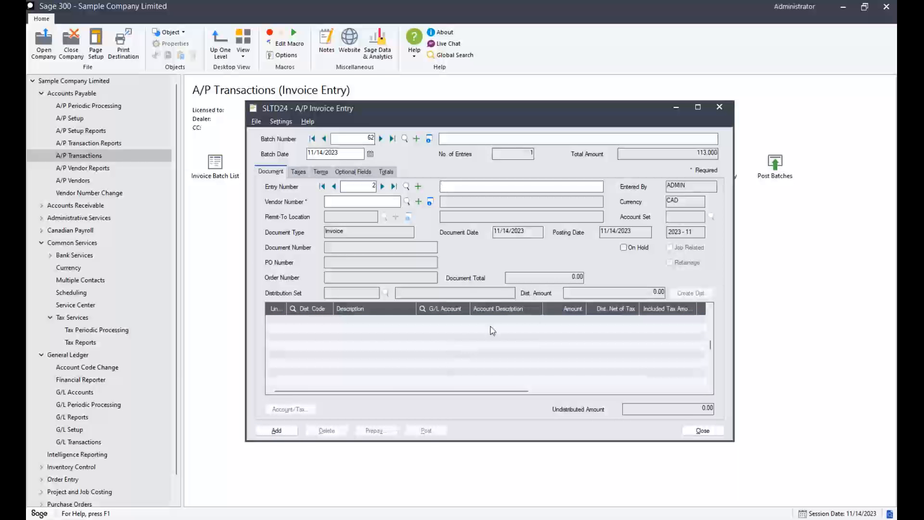
Start an A/P invoice for vendor 2800, Modern Design Ltd., with document number SAD098
{"action": "left_click", "coordinate": [355, 204]}
{"action": "type", "text": "2800"}
{"action": "key", "text": "Tab"}
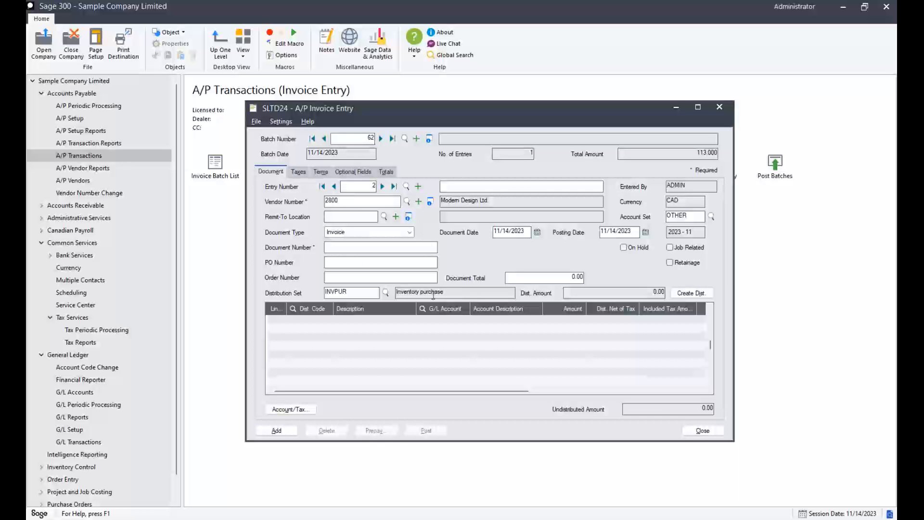
{"action": "left_click", "coordinate": [367, 246]}
{"action": "type", "text": "SAD098"}
{"action": "key", "text": "Tab"}
{"action": "key", "text": "Tab"}
{"action": "key", "text": "Tab"}
Set the invoice's document total to 112 and create the distribution lines from the INVPUR distribution set
{"action": "left_click", "coordinate": [545, 281]}
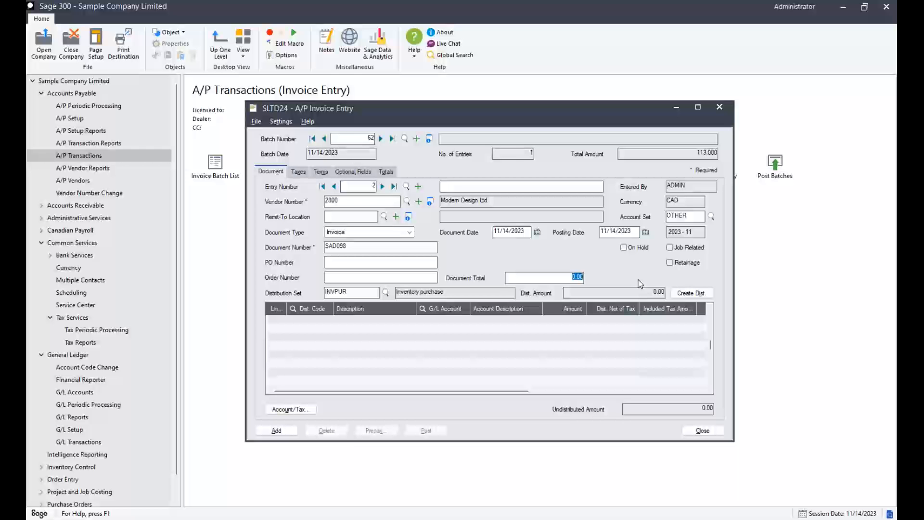
{"action": "type", "text": "1123"}
{"action": "key", "text": "Tab"}
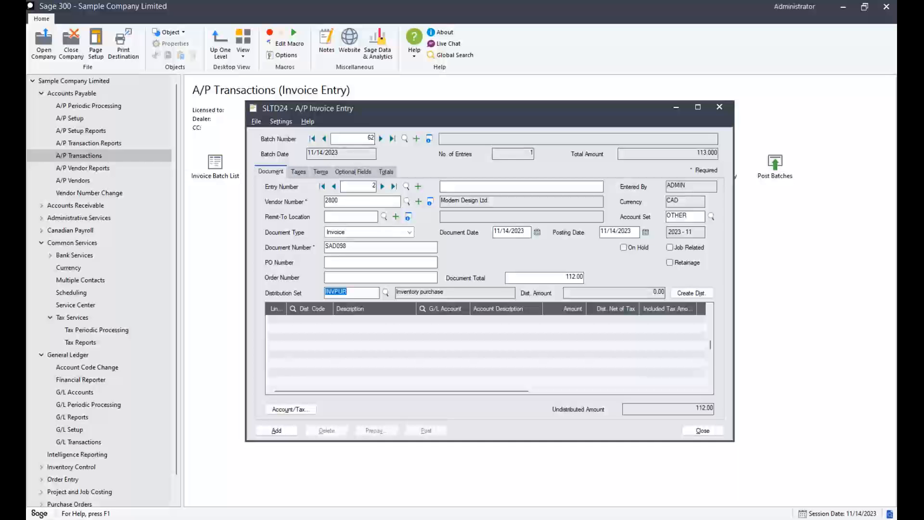
{"action": "left_click", "coordinate": [700, 296]}
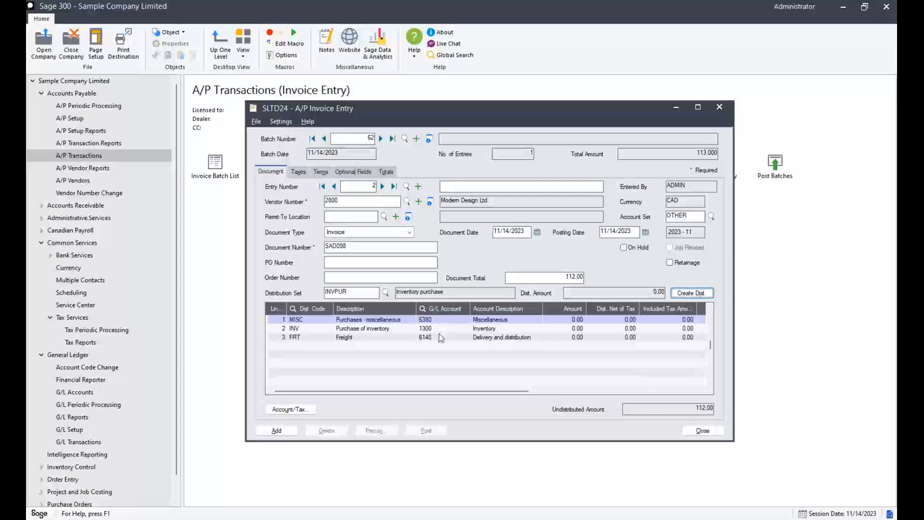
Set the distribution amounts to 50 for MISC, 30 for INV and 20 for FRT
{"action": "left_click", "coordinate": [573, 322]}
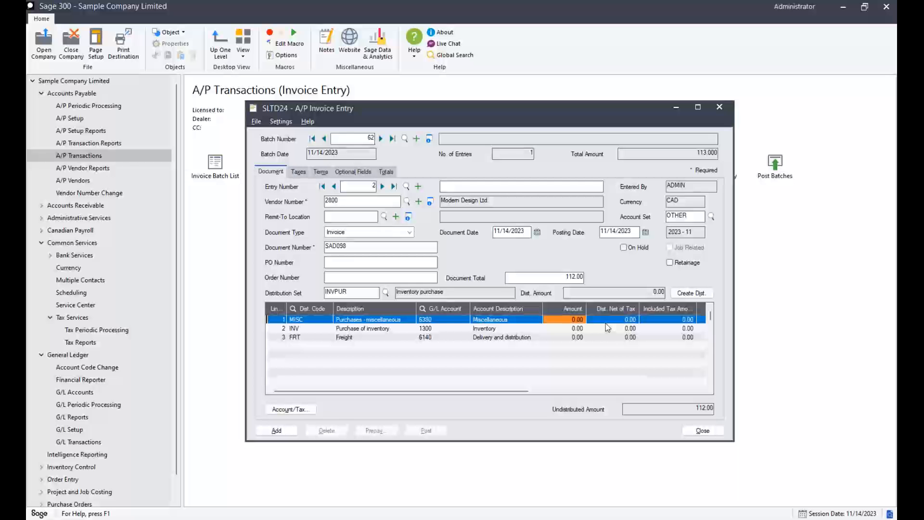
{"action": "type", "text": "50"}
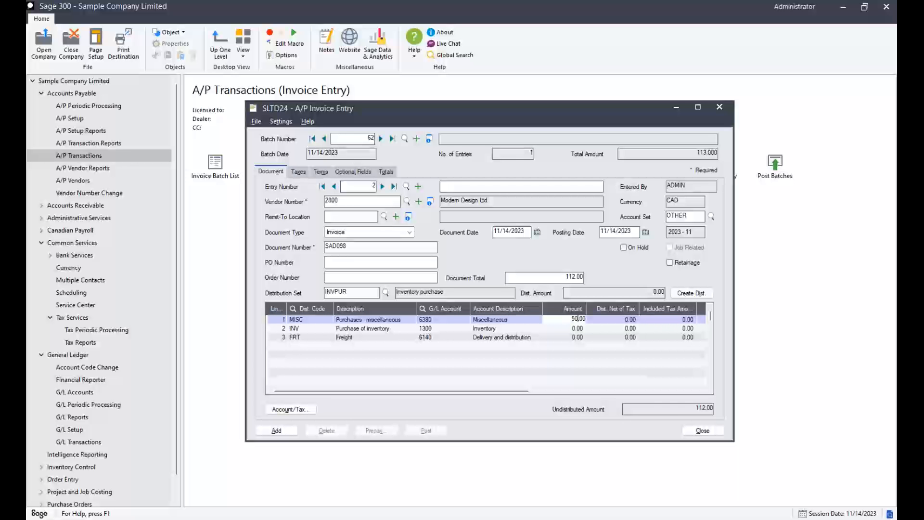
{"action": "key", "text": "Down"}
{"action": "type", "text": "30"}
{"action": "key", "text": "Down"}
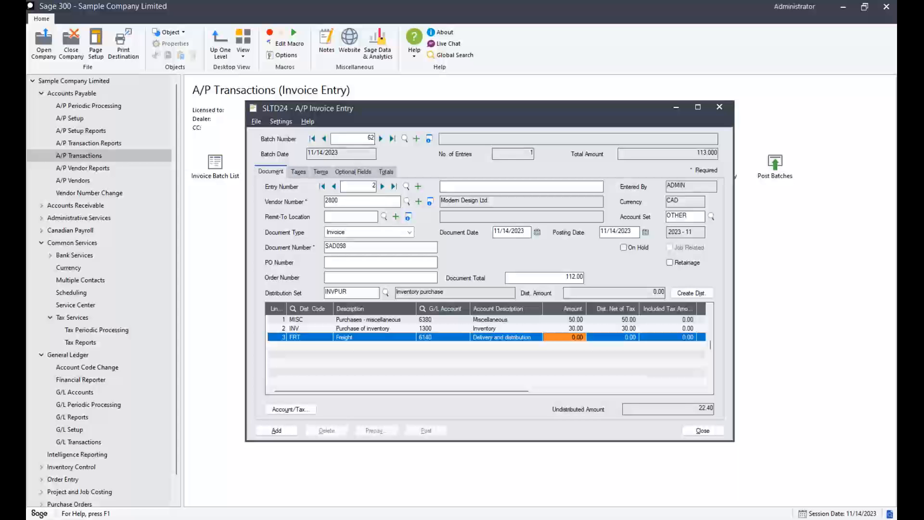
{"action": "type", "text": "20"}
{"action": "key", "text": "Return"}
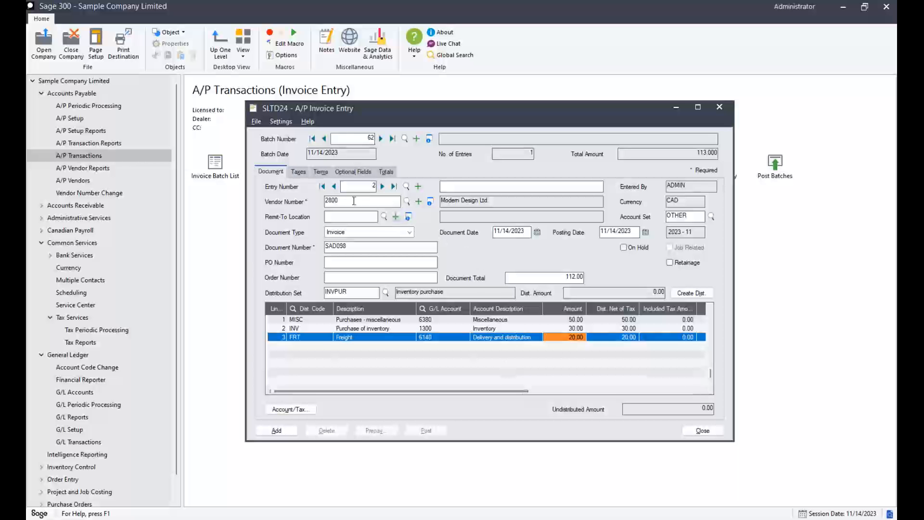
Review the invoice's tax amounts for Goods and Service Tax and Provincial Sales Tax
{"action": "left_click", "coordinate": [298, 172]}
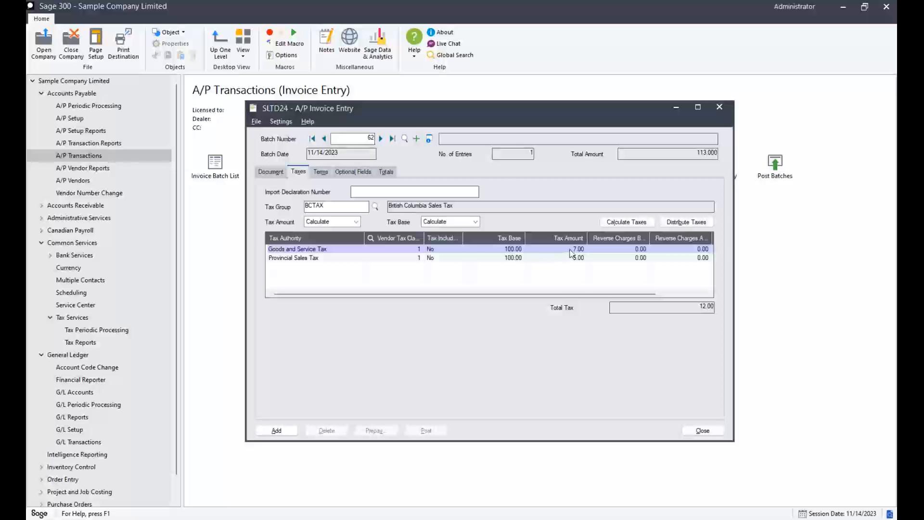
{"action": "left_click", "coordinate": [577, 250]}
{"action": "left_click", "coordinate": [578, 259]}
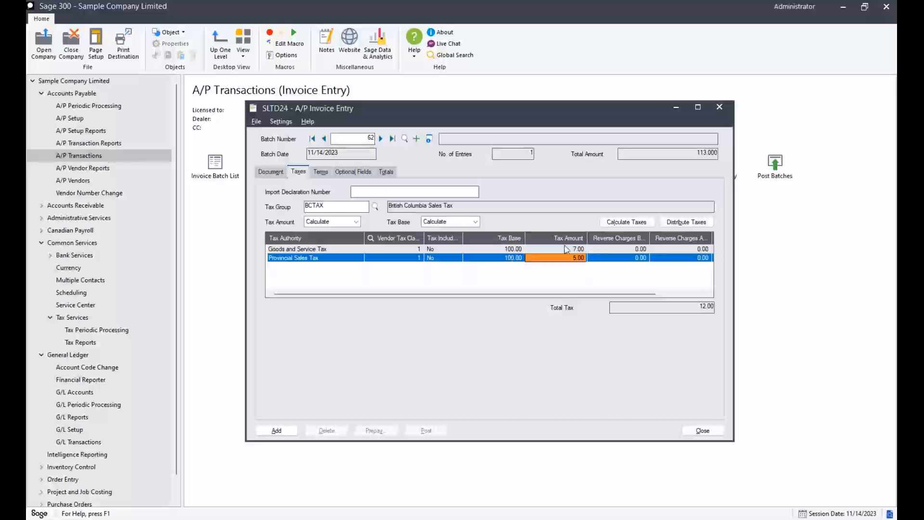
{"action": "left_click", "coordinate": [330, 259]}
{"action": "left_click", "coordinate": [578, 259]}
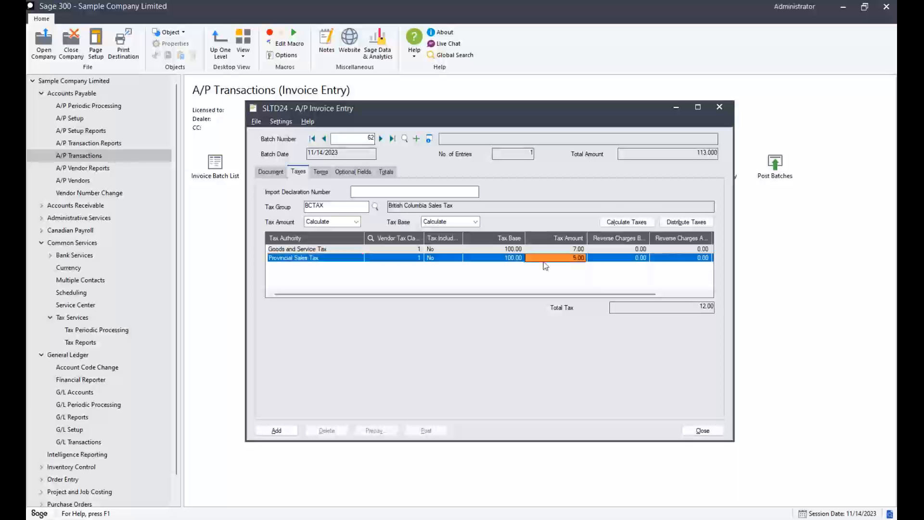
Examine the allocated tax on each of the three distribution lines
{"action": "left_click", "coordinate": [266, 173]}
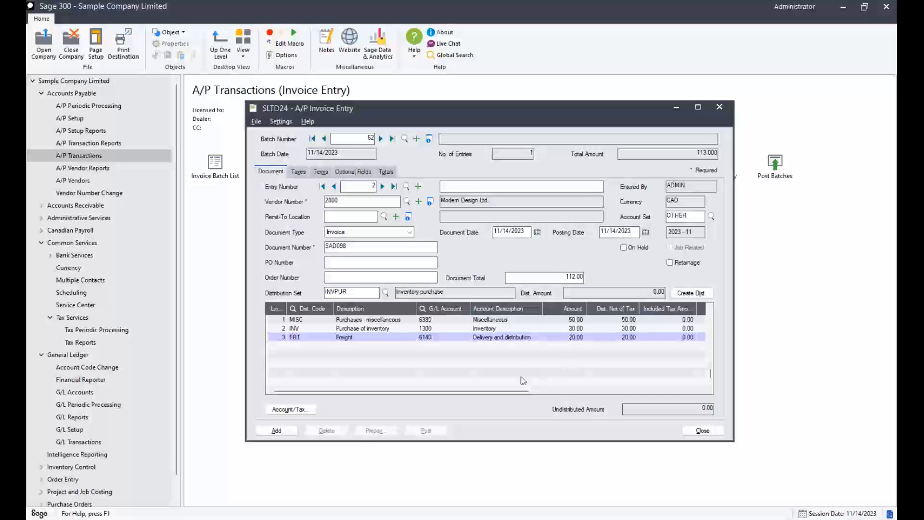
{"action": "left_click_drag", "start_coordinate": [518, 390], "coordinate": [493, 393]}
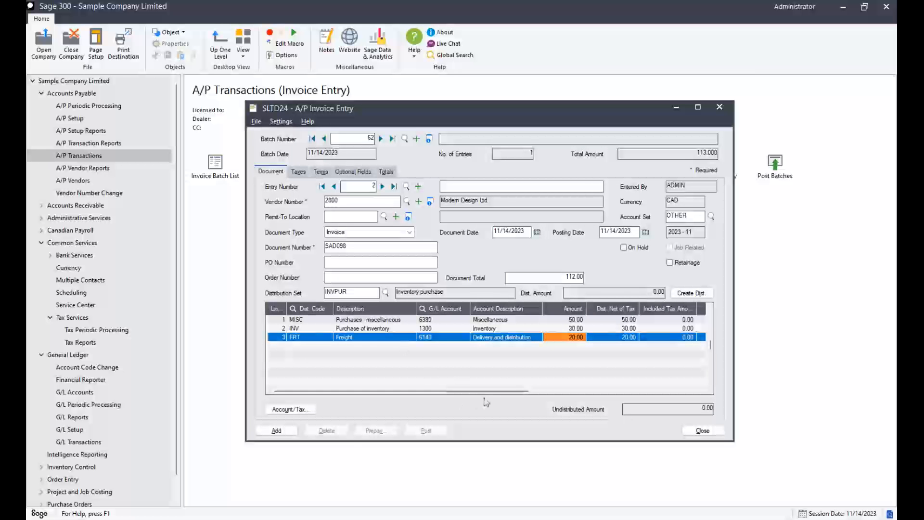
{"action": "left_click_drag", "start_coordinate": [493, 392], "coordinate": [551, 393]}
{"action": "left_click", "coordinate": [630, 320]}
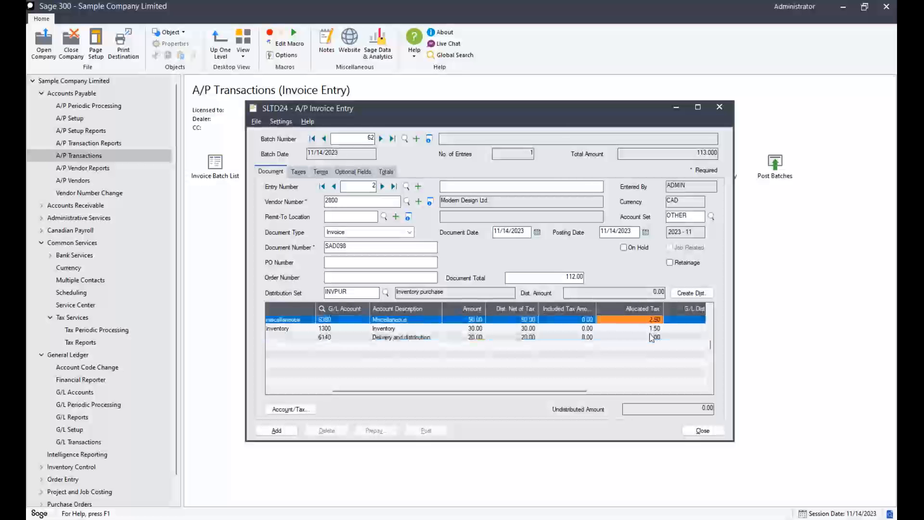
{"action": "left_click", "coordinate": [653, 330]}
{"action": "left_click", "coordinate": [649, 337]}
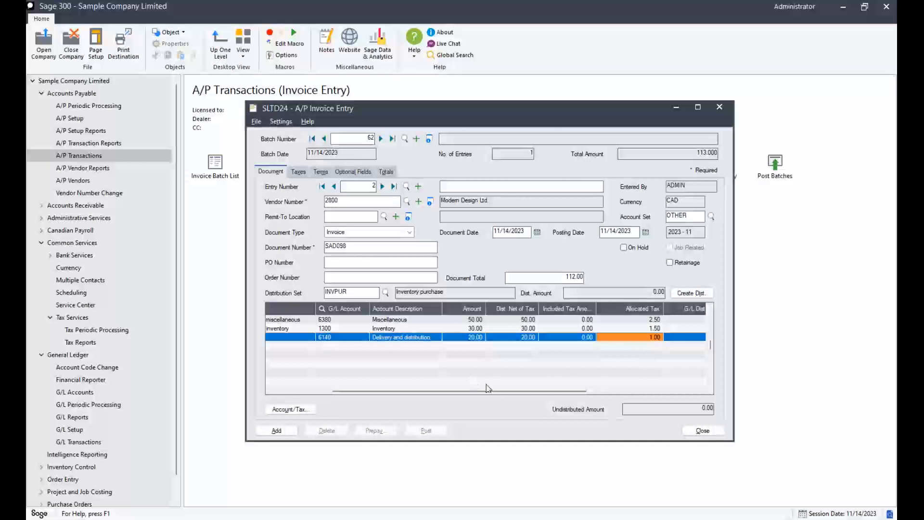
Check the G/L distribution amounts on the miscellaneous and inventory lines and add the invoice to the batch
{"action": "left_click_drag", "start_coordinate": [493, 390], "coordinate": [540, 395]}
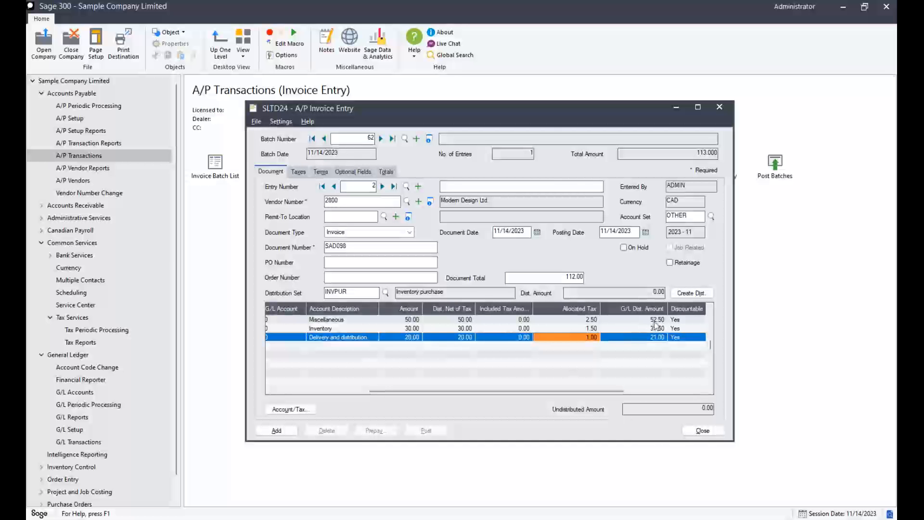
{"action": "left_click", "coordinate": [652, 319]}
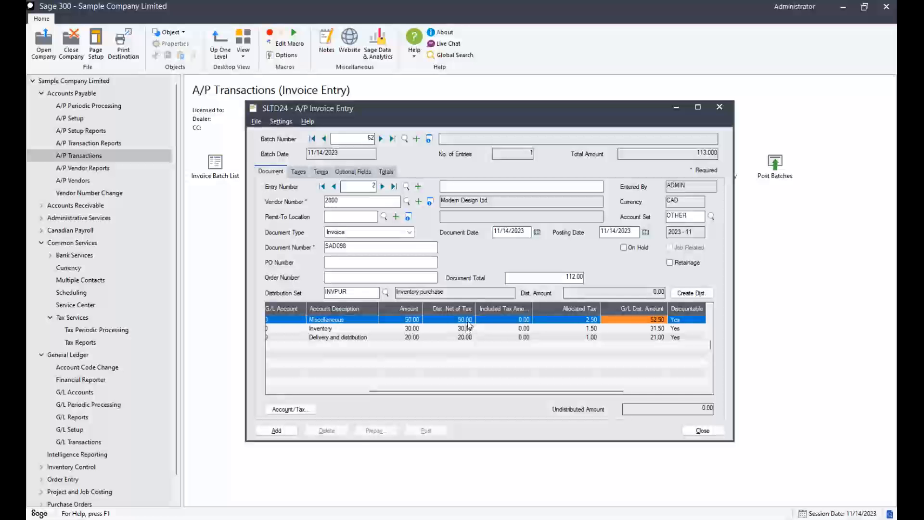
{"action": "left_click", "coordinate": [645, 329]}
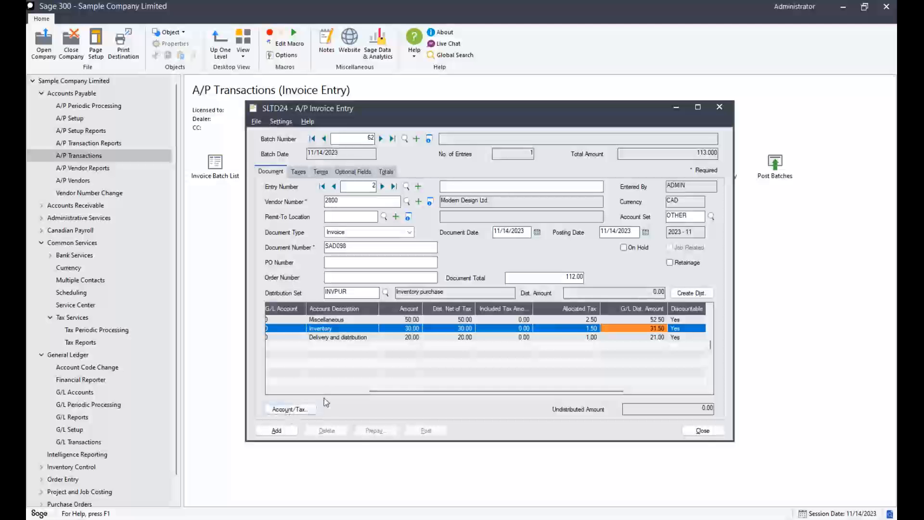
{"action": "left_click", "coordinate": [310, 391]}
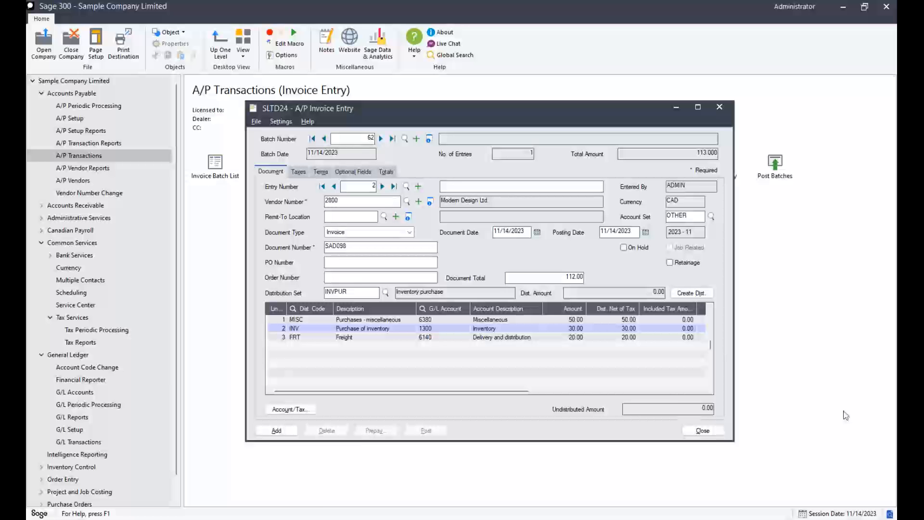
{"action": "left_click", "coordinate": [275, 431]}
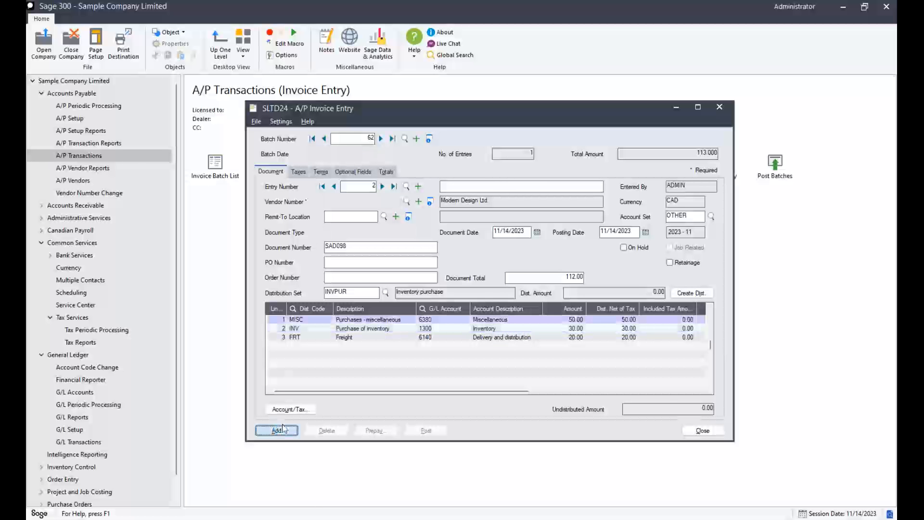
Start another A/P invoice for vendor 1400, Coastal Heating of Ottawa, with document number D098098
{"action": "left_click", "coordinate": [360, 201]}
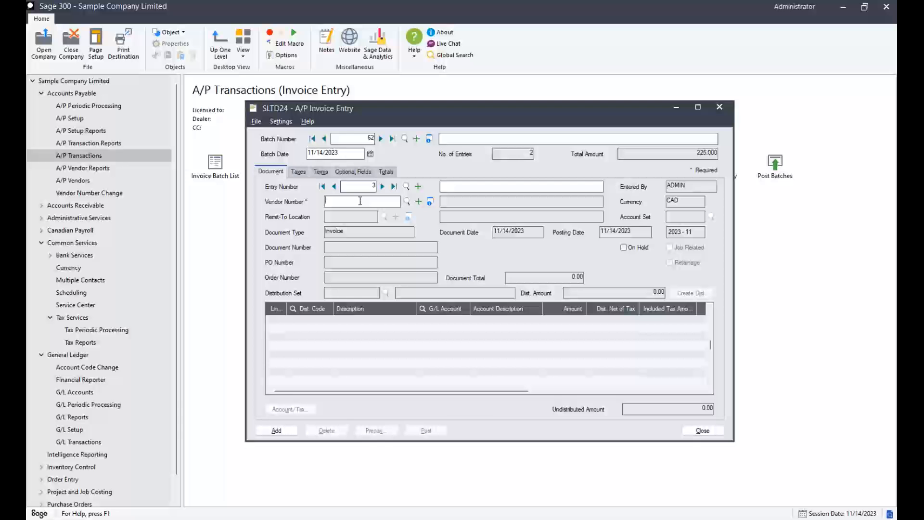
{"action": "key", "text": "Tab"}
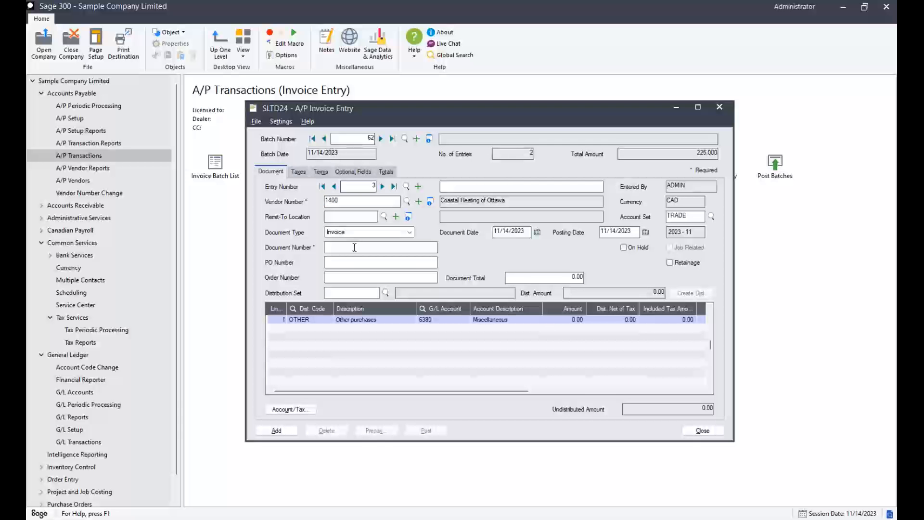
{"action": "type", "text": "D098098"}
{"action": "key", "text": "Tab"}
Set the invoice's document total to 113.01 and the OTHER distribution line's amount to 100
{"action": "left_click", "coordinate": [563, 277]}
{"action": "type", "text": "113.01"}
{"action": "left_click_drag", "start_coordinate": [558, 278], "coordinate": [606, 275]}
{"action": "left_click", "coordinate": [560, 319]}
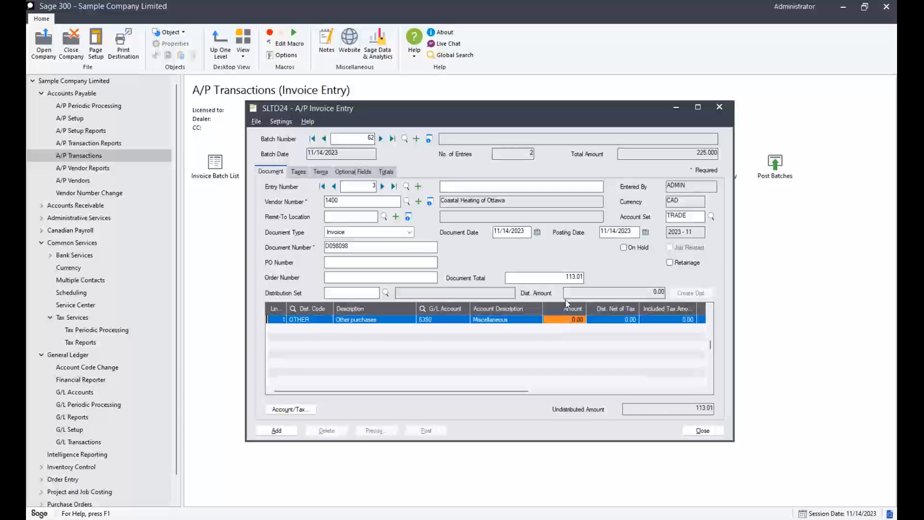
{"action": "type", "text": "100"}
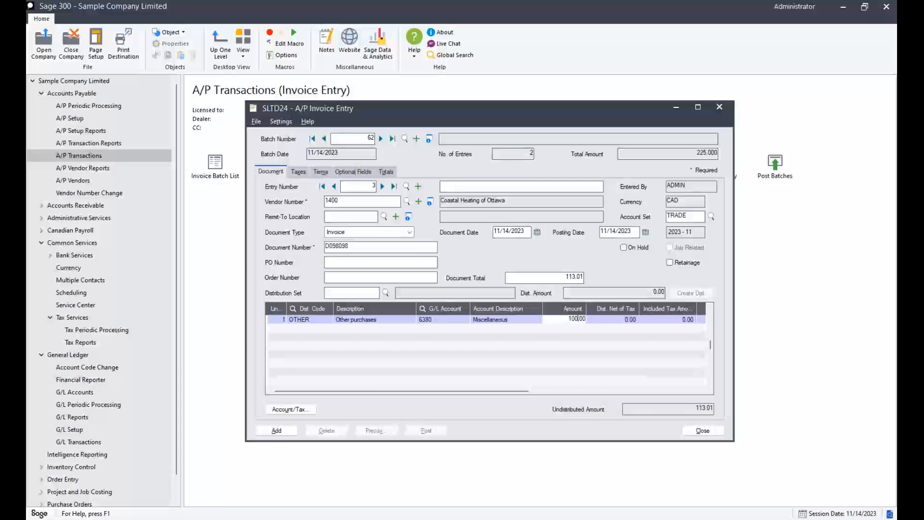
{"action": "key", "text": "Tab"}
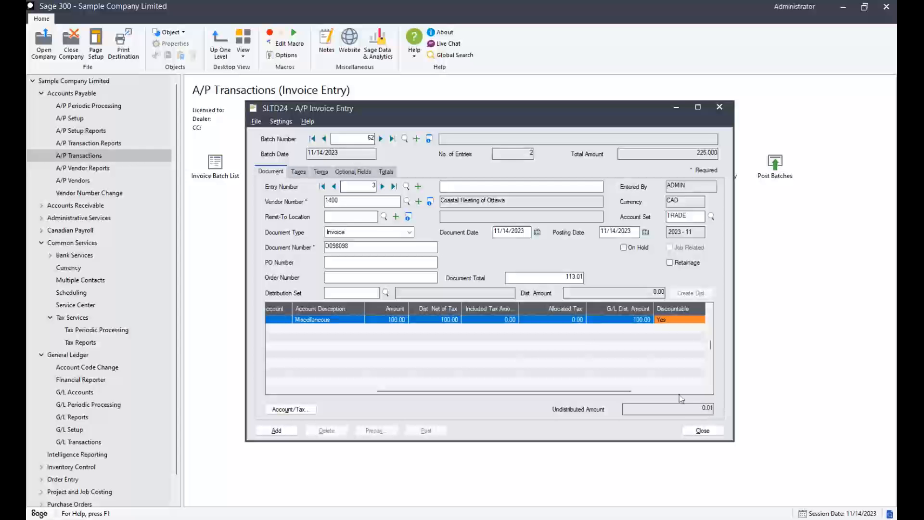
Switch the invoice's tax amount method to Enter and set the Harmonized Sales Tax amount to 13.01
{"action": "left_click", "coordinate": [292, 391]}
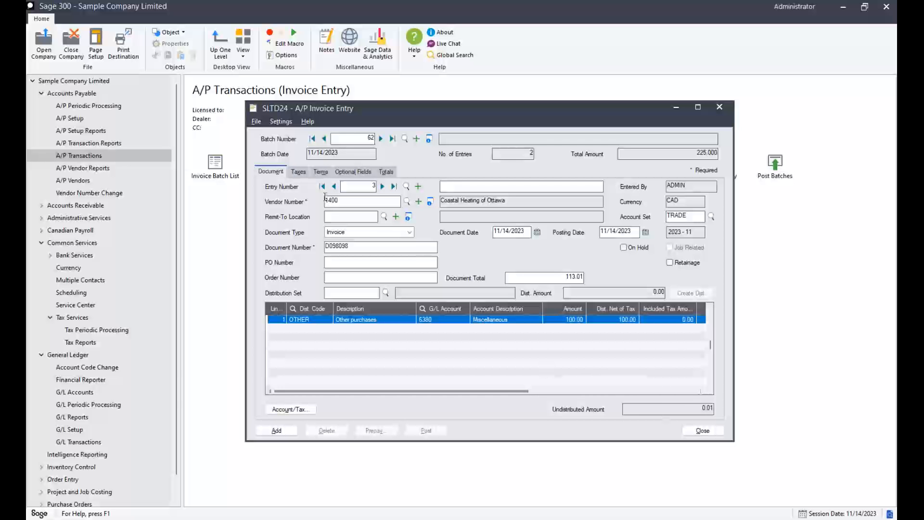
{"action": "left_click", "coordinate": [304, 173]}
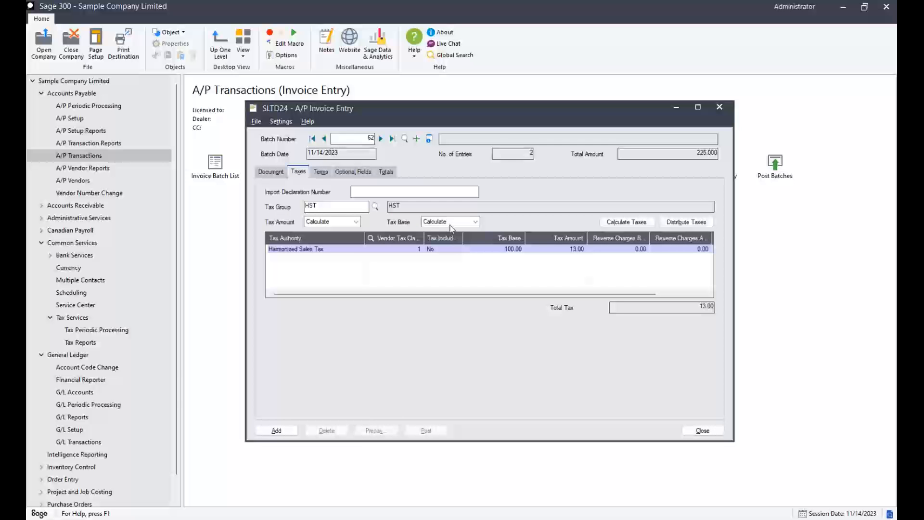
{"action": "left_click", "coordinate": [356, 221]}
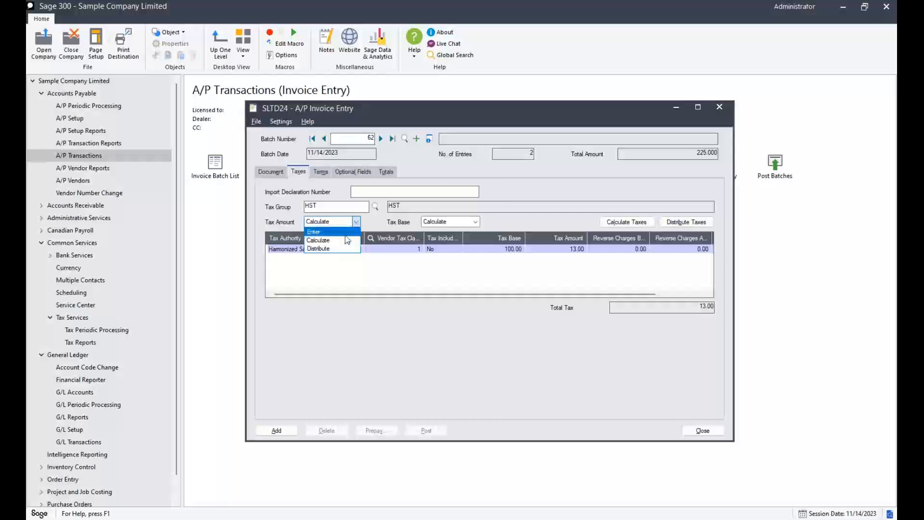
{"action": "left_click", "coordinate": [321, 232]}
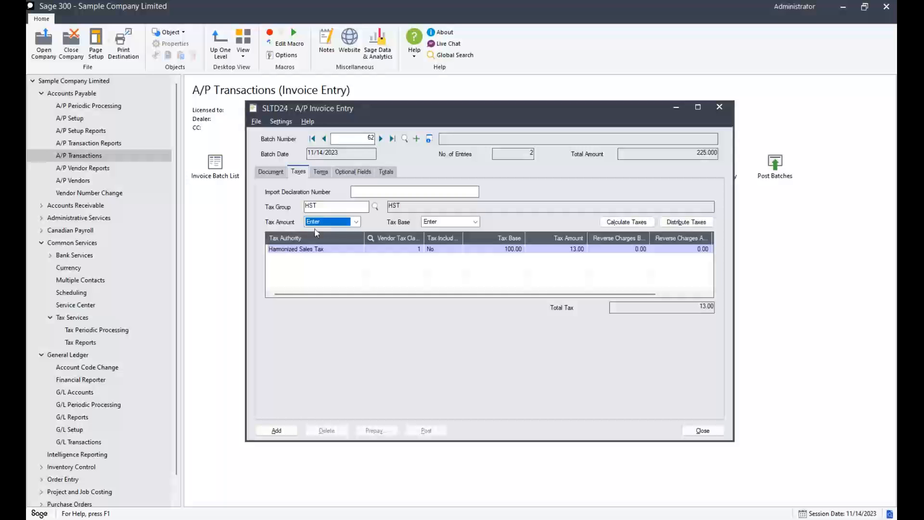
{"action": "left_click", "coordinate": [576, 249]}
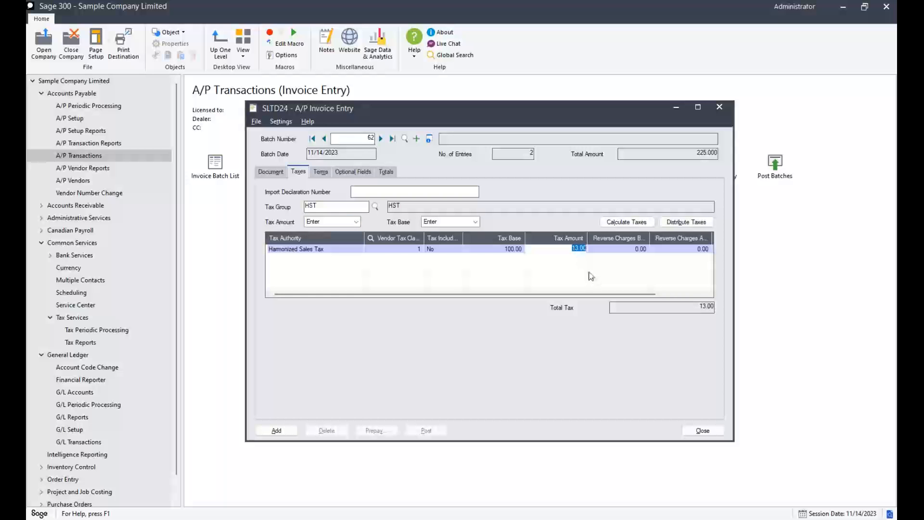
{"action": "type", "text": "13.01"}
{"action": "key", "text": "Return"}
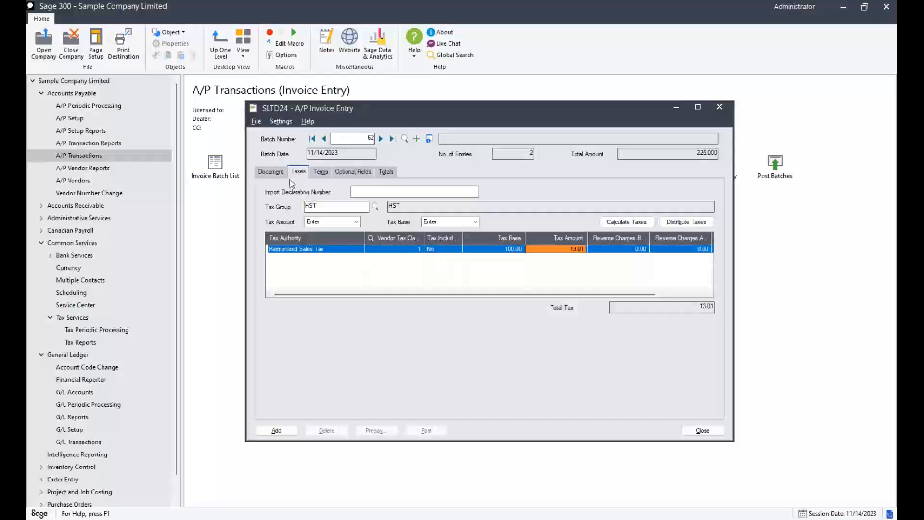
Compare the invoice's entered HST and undistributed amount with the tax amount on the OTHER line's account and tax details
{"action": "left_click", "coordinate": [278, 170]}
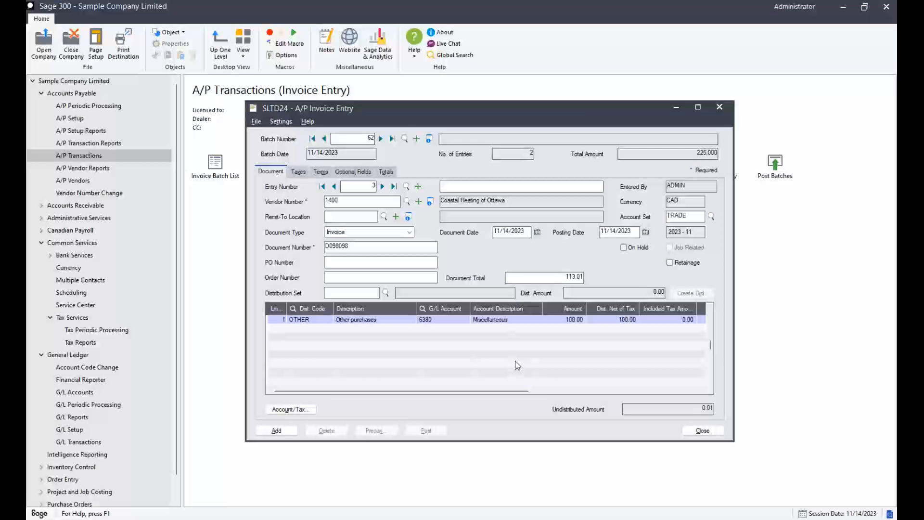
{"action": "left_click", "coordinate": [299, 172]}
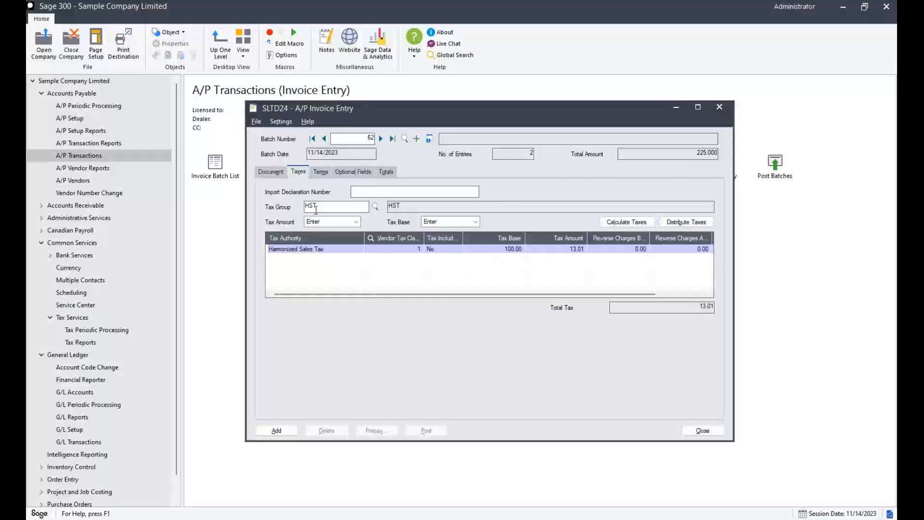
{"action": "left_click", "coordinate": [276, 174]}
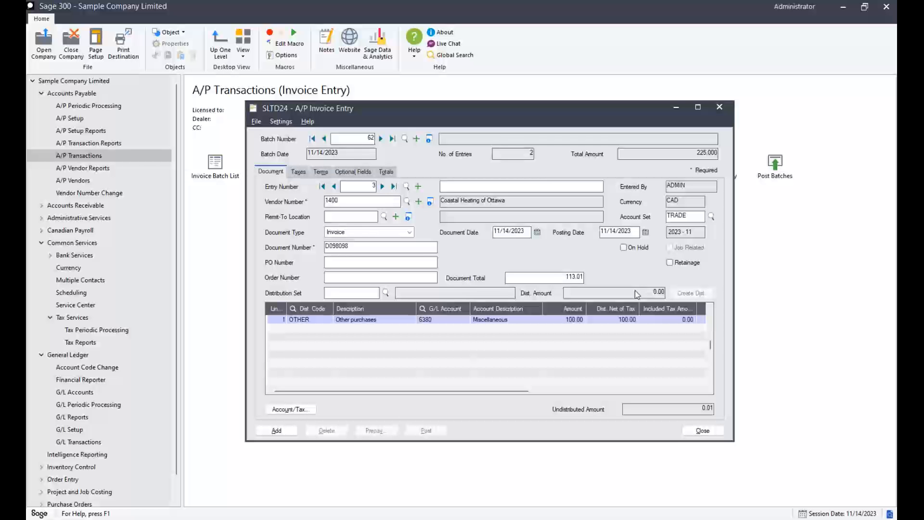
{"action": "left_click", "coordinate": [304, 409]}
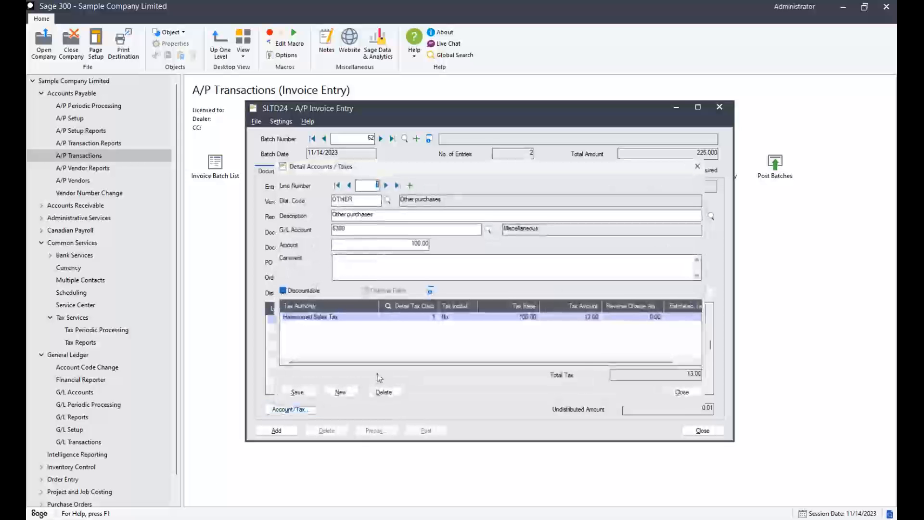
{"action": "left_click", "coordinate": [577, 322]}
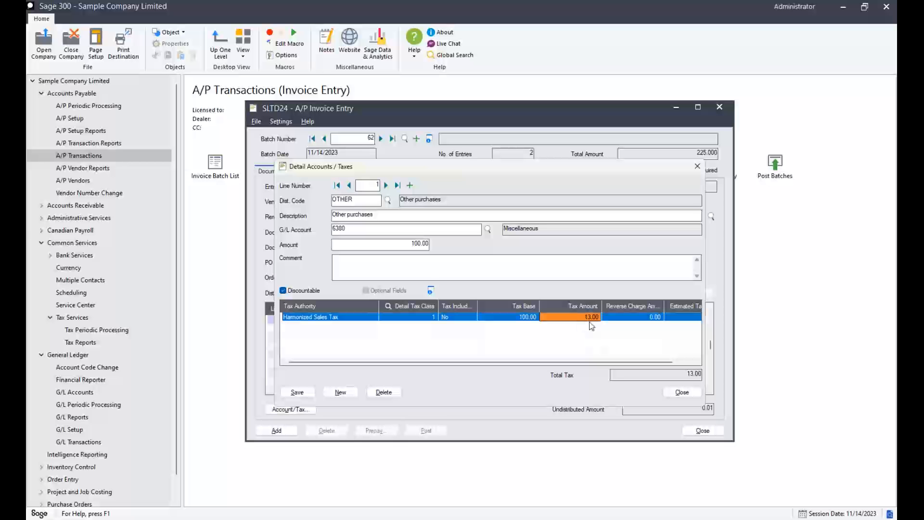
{"action": "left_click", "coordinate": [682, 393]}
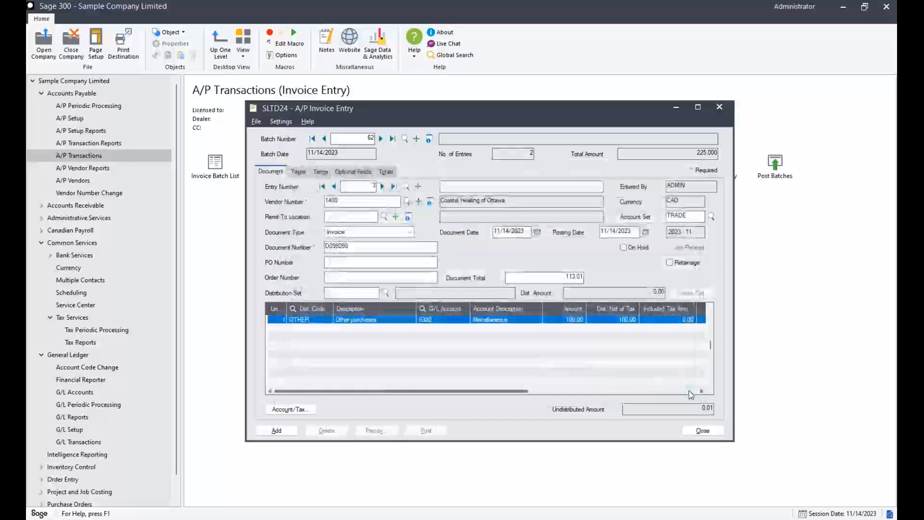
Distribute the manually entered HST amount to the invoice's detail line and return to the document details
{"action": "left_click", "coordinate": [298, 172]}
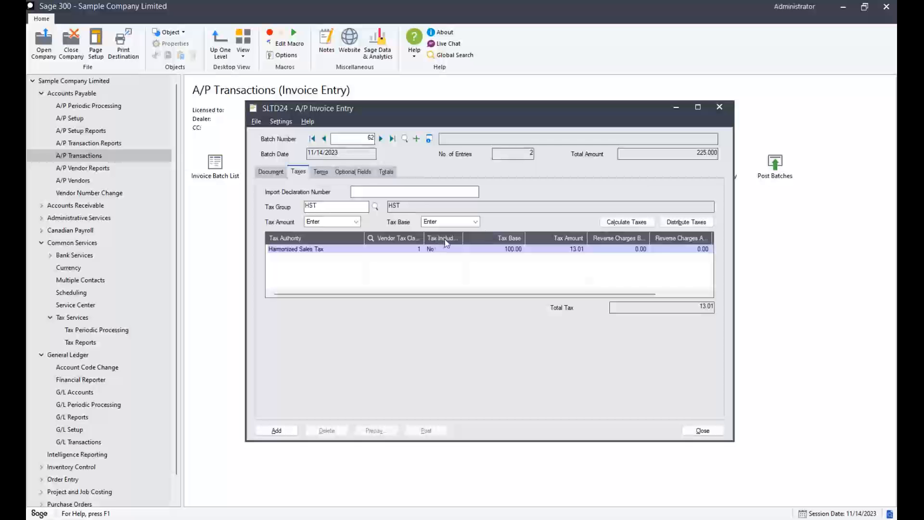
{"action": "left_click", "coordinate": [686, 223]}
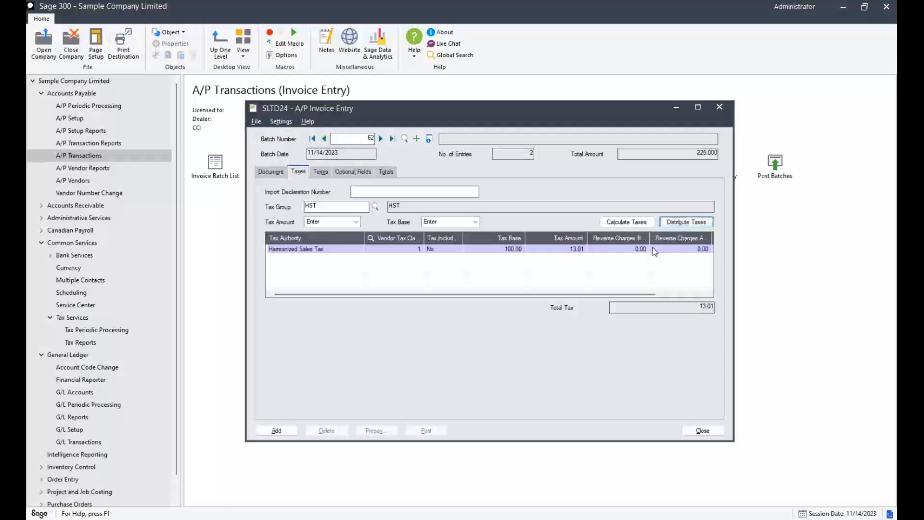
{"action": "left_click", "coordinate": [270, 172]}
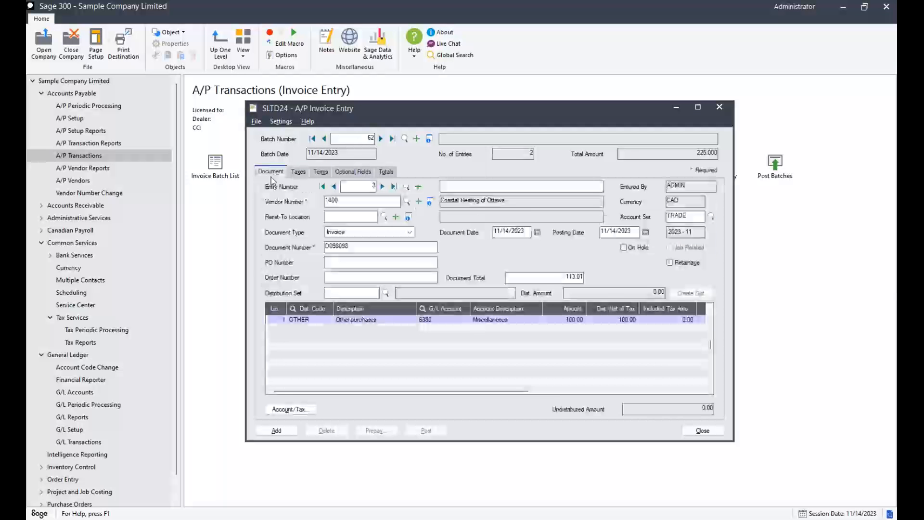
Check the tax amount in the OTHER line's account and tax details and add the invoice to the batch
{"action": "left_click", "coordinate": [629, 321]}
{"action": "left_click", "coordinate": [301, 409]}
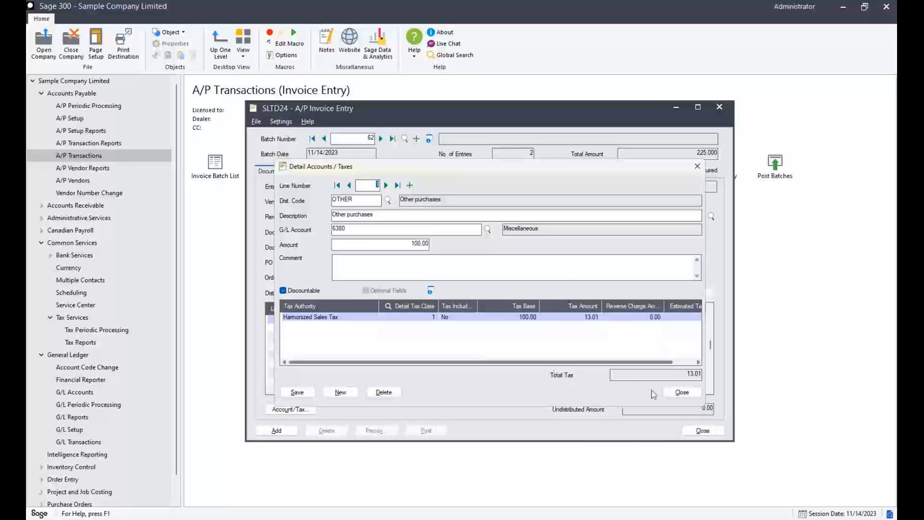
{"action": "left_click", "coordinate": [682, 391]}
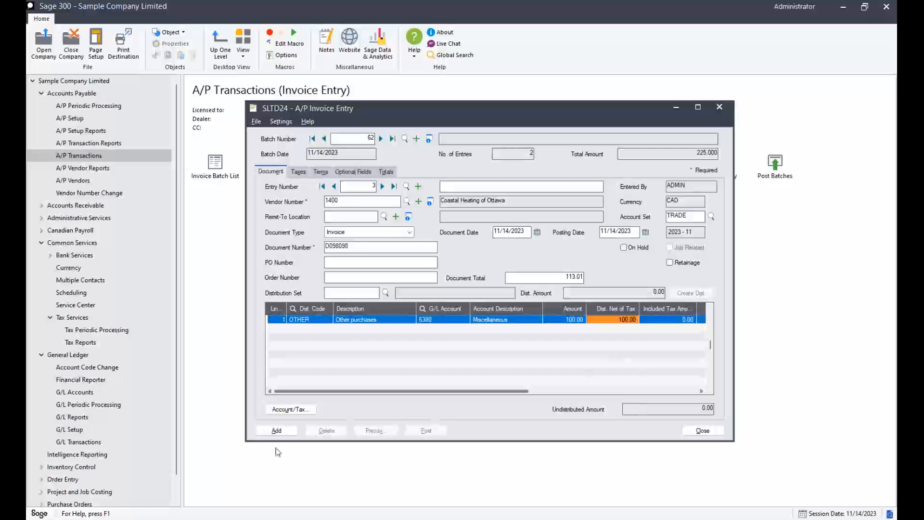
{"action": "left_click", "coordinate": [282, 432]}
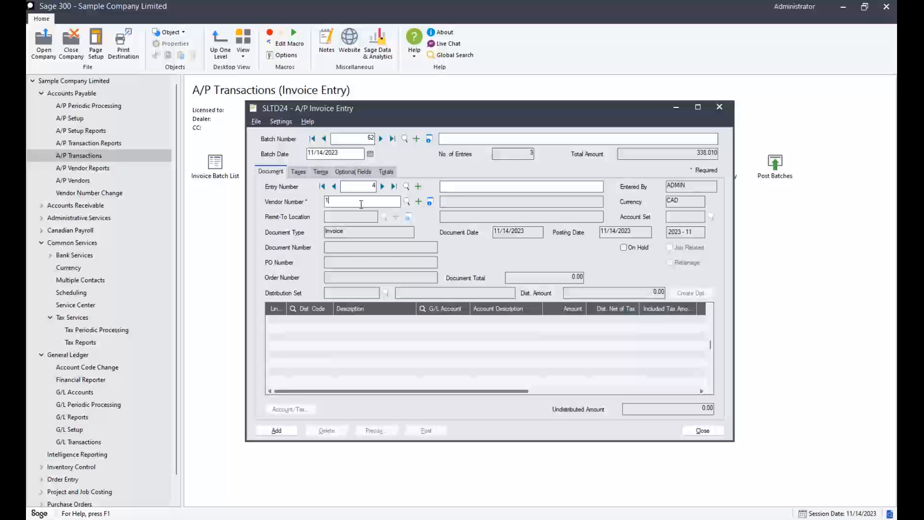
{"action": "type", "text": "00"}
{"action": "key", "text": "Tab"}
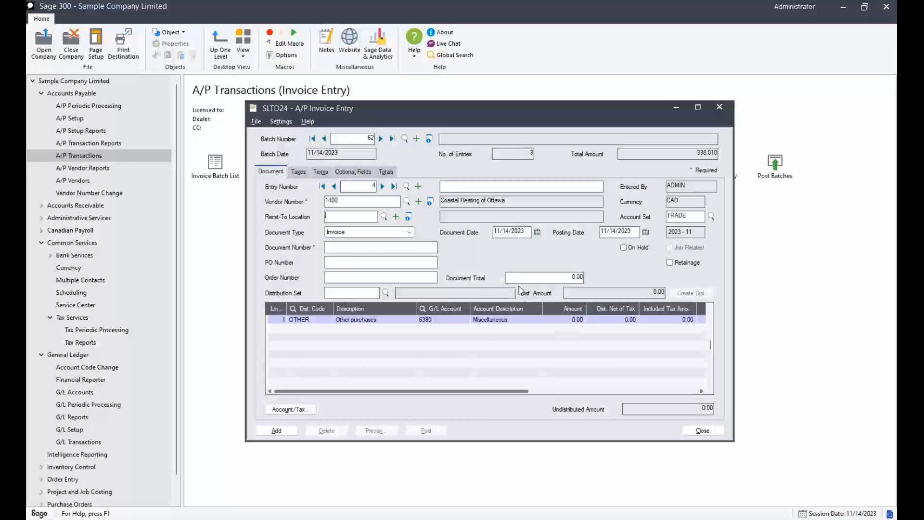
{"action": "left_click", "coordinate": [565, 278]}
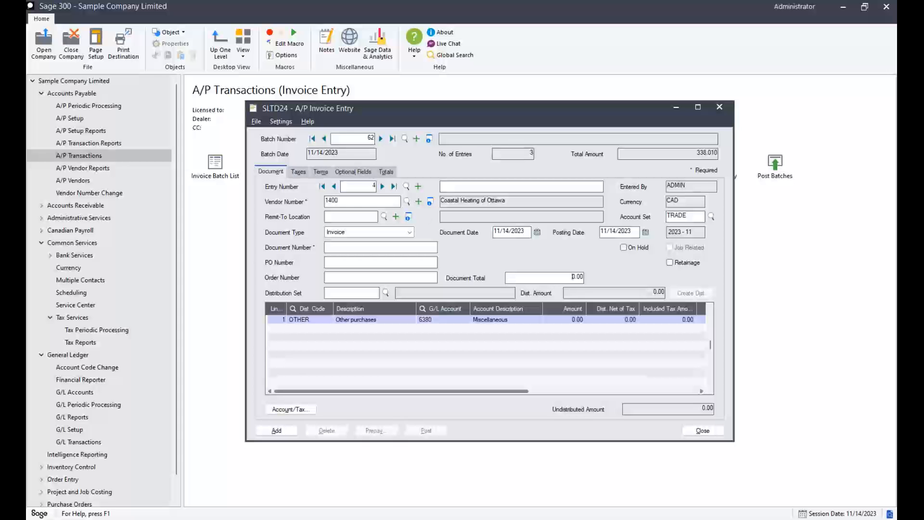
{"action": "left_click", "coordinate": [334, 187]}
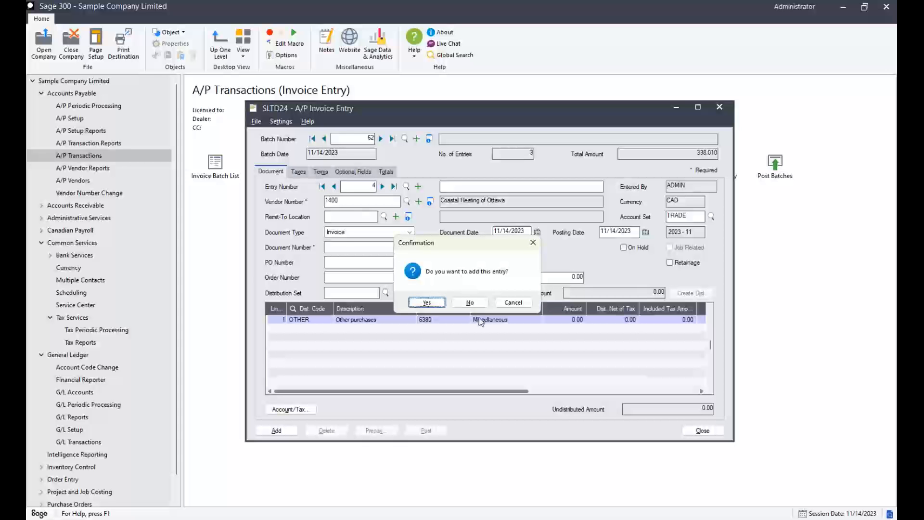
{"action": "left_click", "coordinate": [476, 302]}
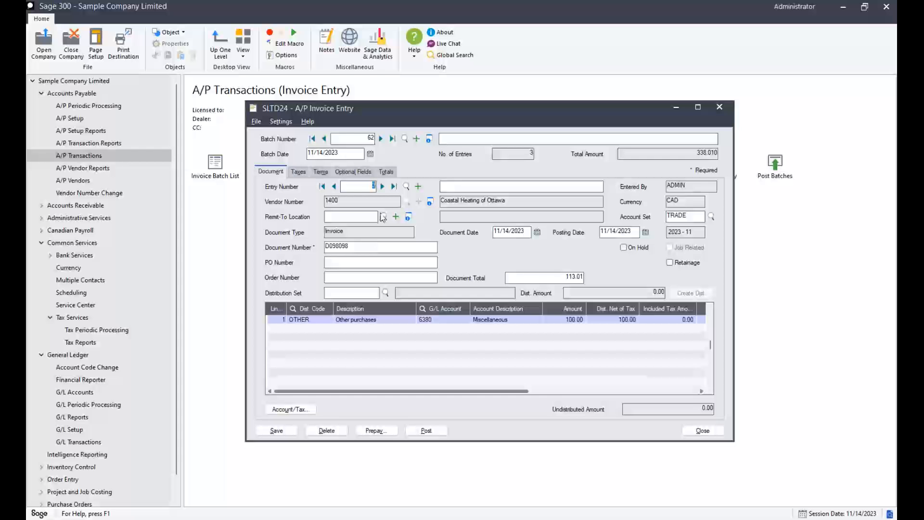
Start an invoice for vendor 2800, Modern Design Ltd., with document number D089089 and a document total of 106
{"action": "left_click", "coordinate": [419, 188]}
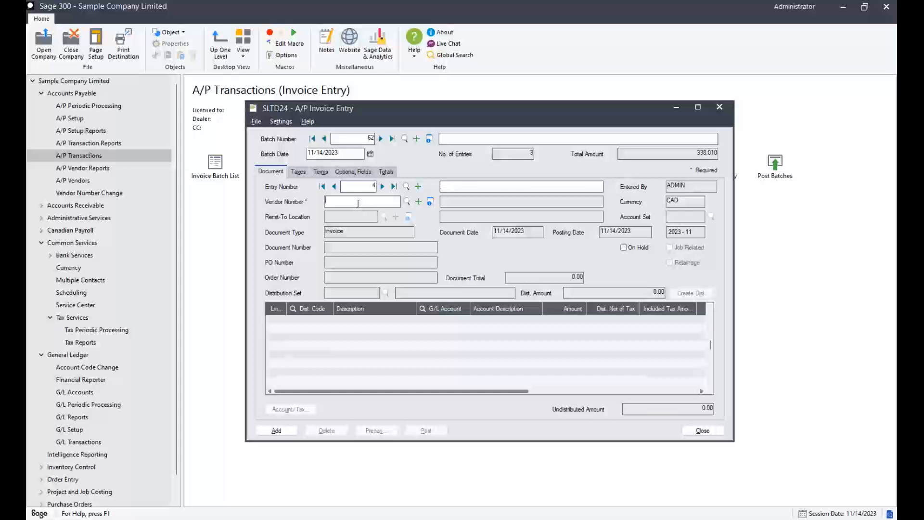
{"action": "type", "text": "2800"}
{"action": "key", "text": "Tab"}
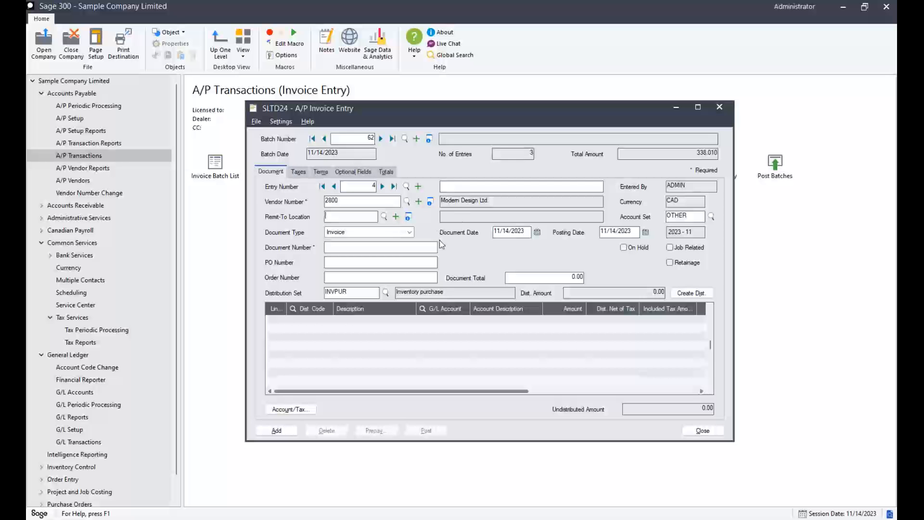
{"action": "left_click", "coordinate": [363, 249]}
{"action": "type", "text": "D089089"}
{"action": "left_click", "coordinate": [535, 278]}
{"action": "type", "text": "106"}
{"action": "key", "text": "Tab"}
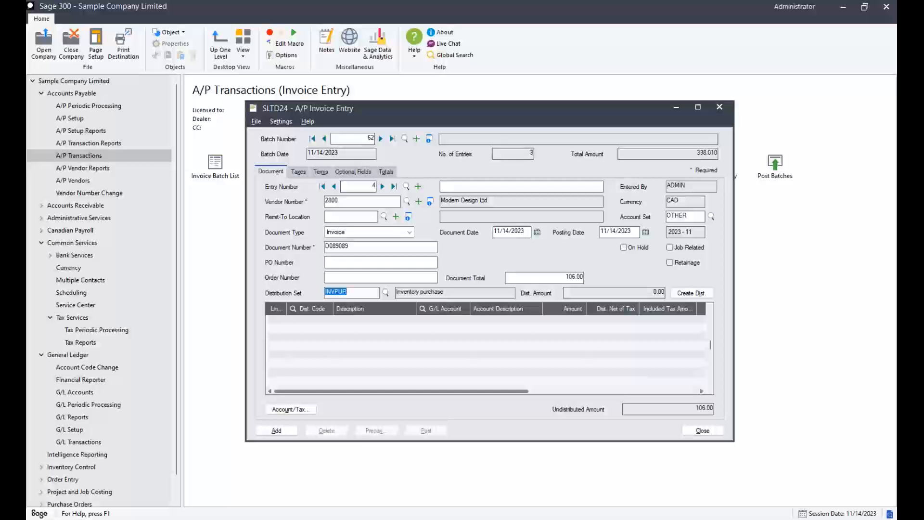
Create the distribution lines from the INVPUR set and enter amounts of 50 for MISC, 25 for INV and 25 for FRT
{"action": "left_click", "coordinate": [692, 293]}
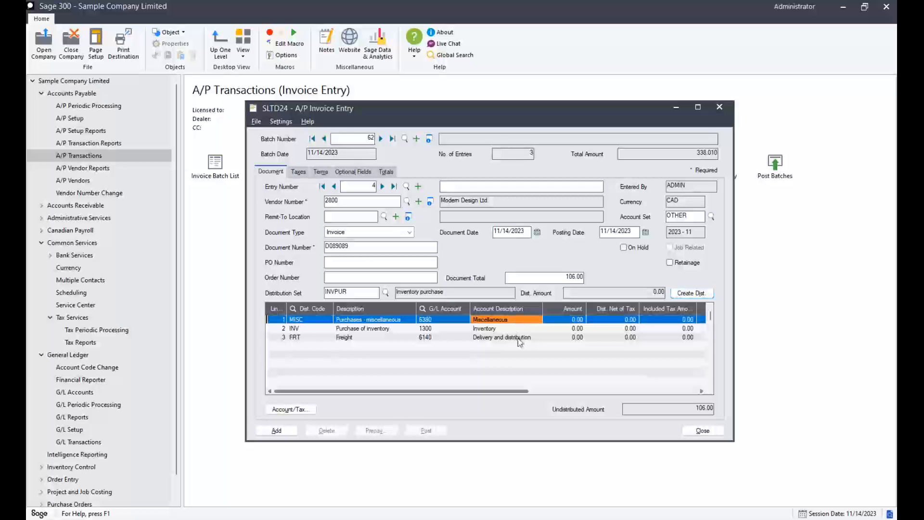
{"action": "left_click", "coordinate": [577, 320]}
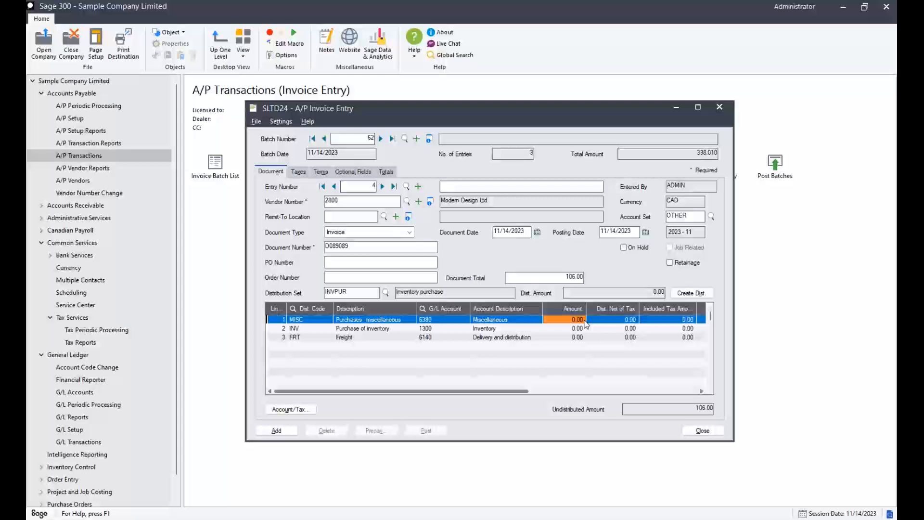
{"action": "type", "text": "50"}
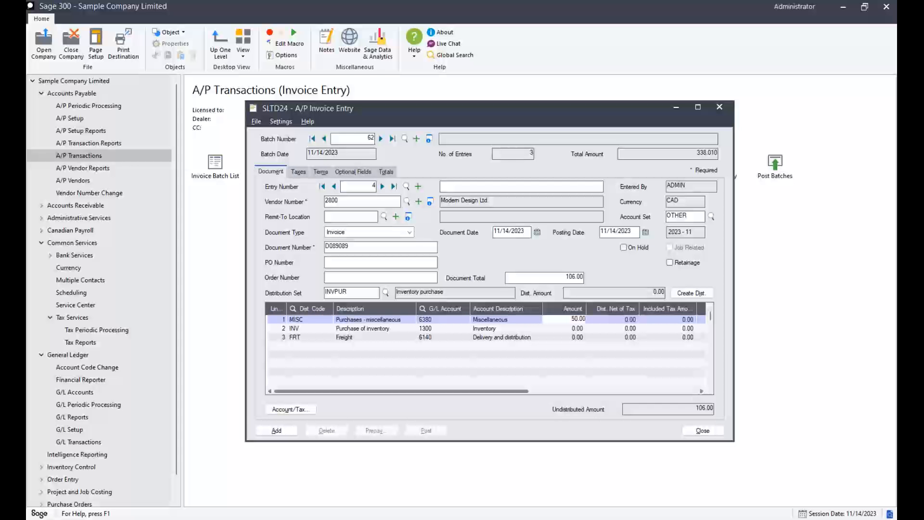
{"action": "key", "text": "Down"}
{"action": "type", "text": "25"}
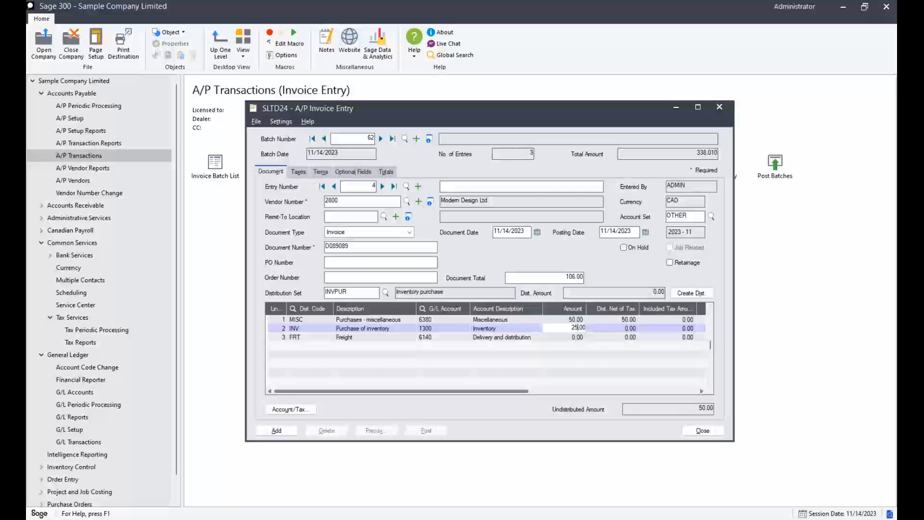
{"action": "key", "text": "Down"}
{"action": "type", "text": "25"}
{"action": "key", "text": "Return"}
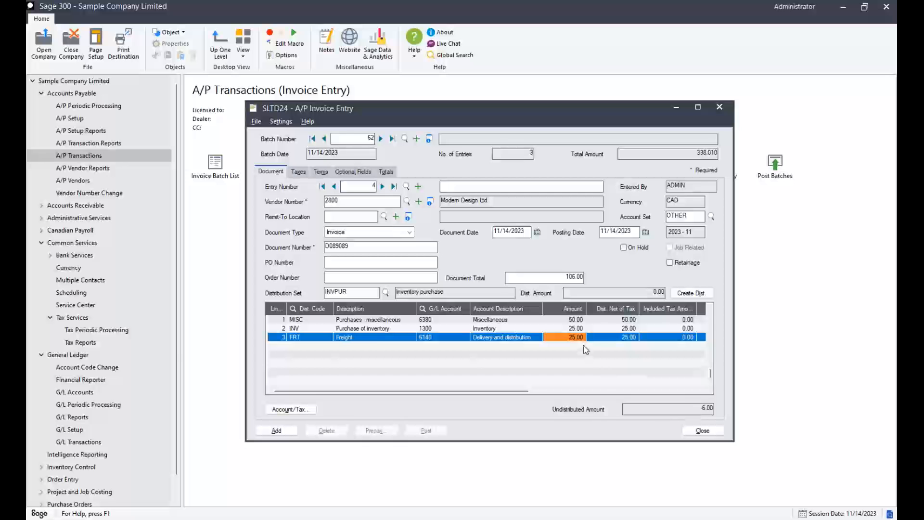
{"action": "left_click", "coordinate": [581, 326]}
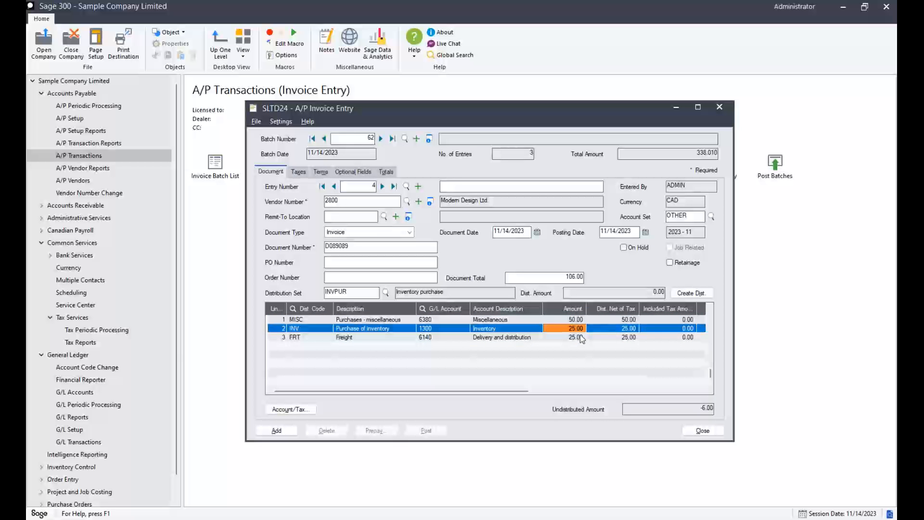
{"action": "left_click", "coordinate": [579, 337]}
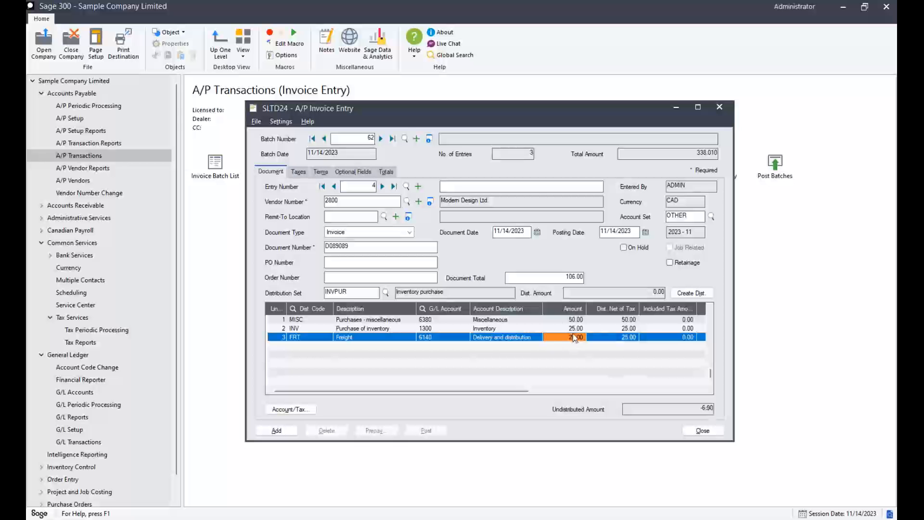
Set the MISC line's detail tax class to 2 for both Goods and Service Tax and Provincial Sales Tax, and recheck its tax amounts
{"action": "left_click", "coordinate": [566, 322]}
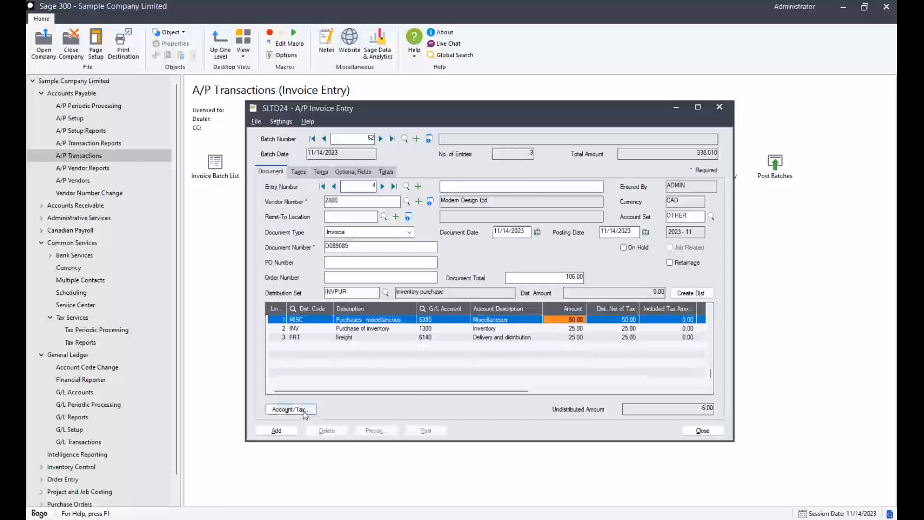
{"action": "left_click", "coordinate": [296, 411]}
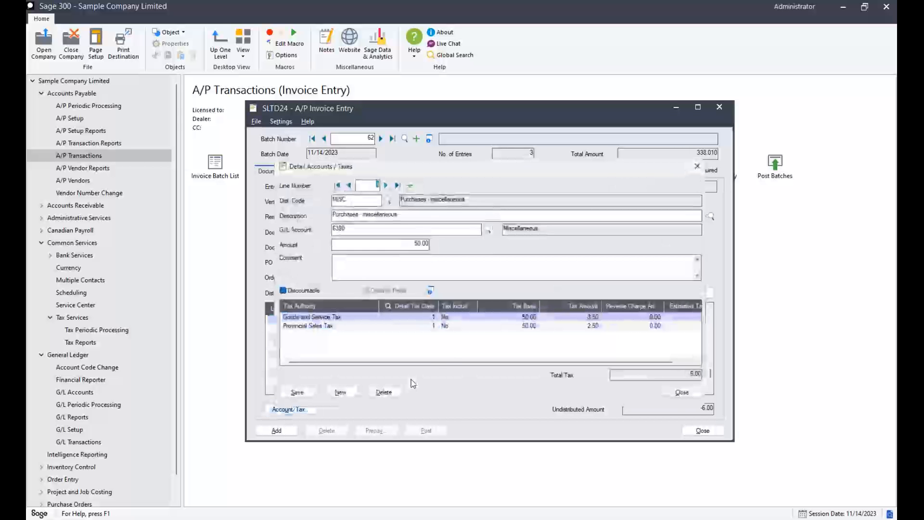
{"action": "left_click", "coordinate": [433, 321]}
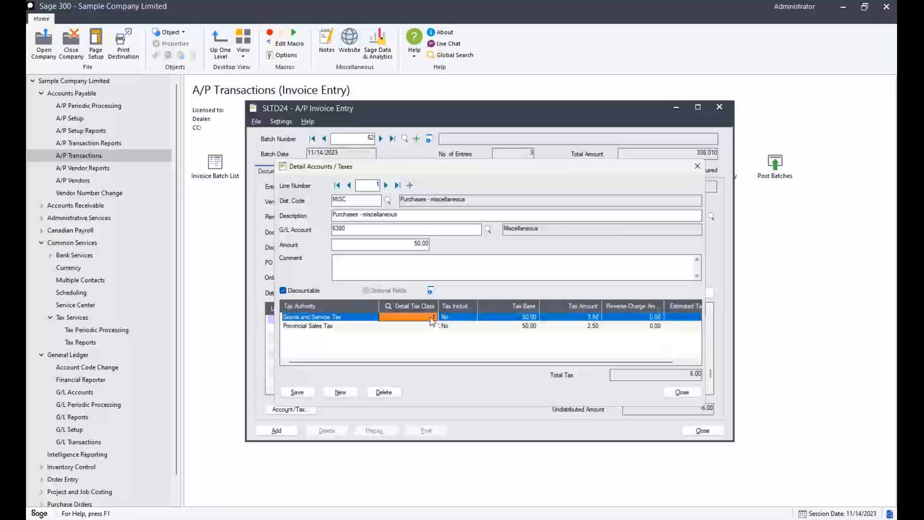
{"action": "left_click", "coordinate": [416, 308]}
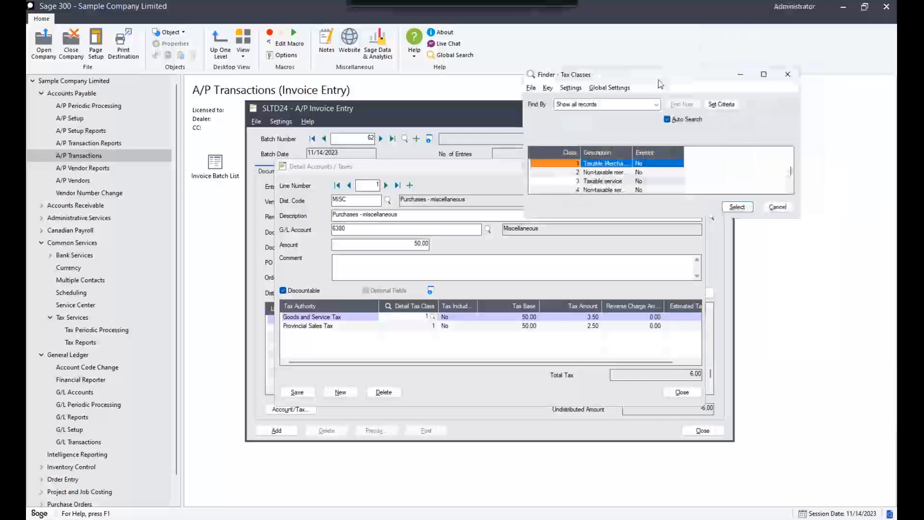
{"action": "double_click", "coordinate": [606, 180]}
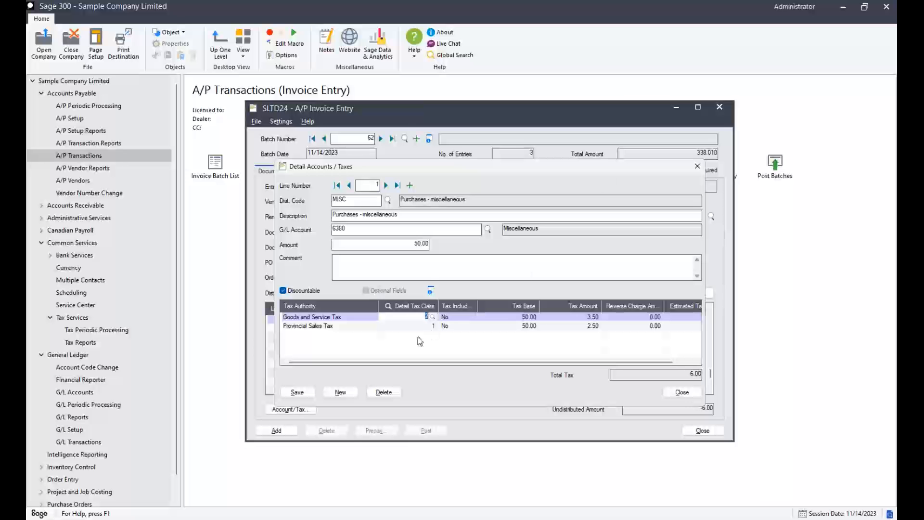
{"action": "key", "text": "Down"}
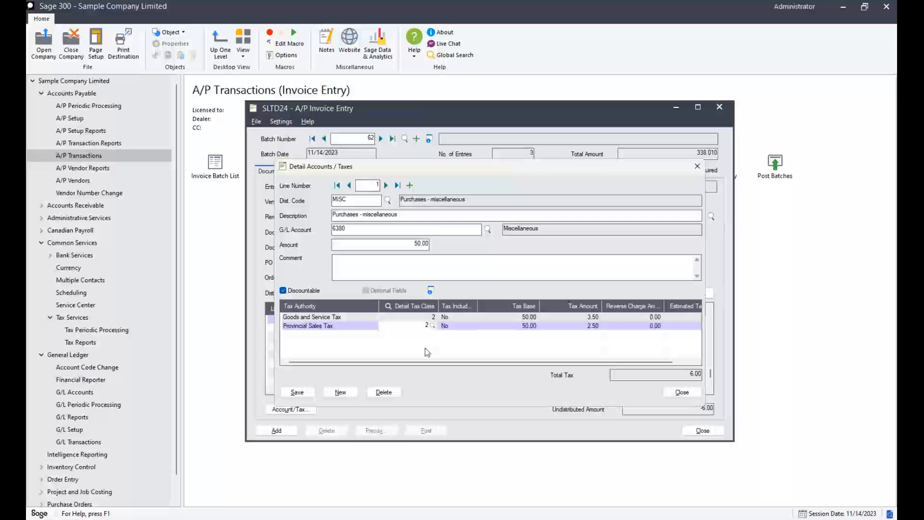
{"action": "type", "text": "2"}
{"action": "key", "text": "Tab"}
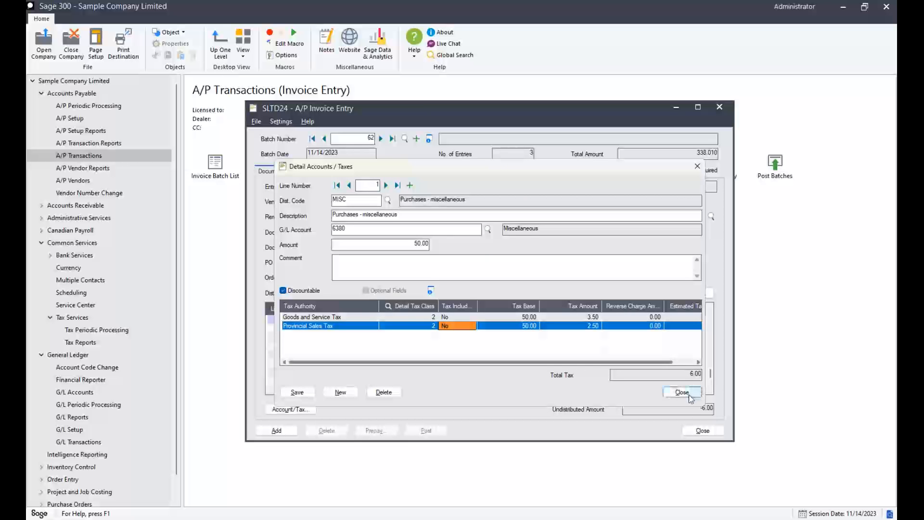
{"action": "left_click", "coordinate": [682, 392]}
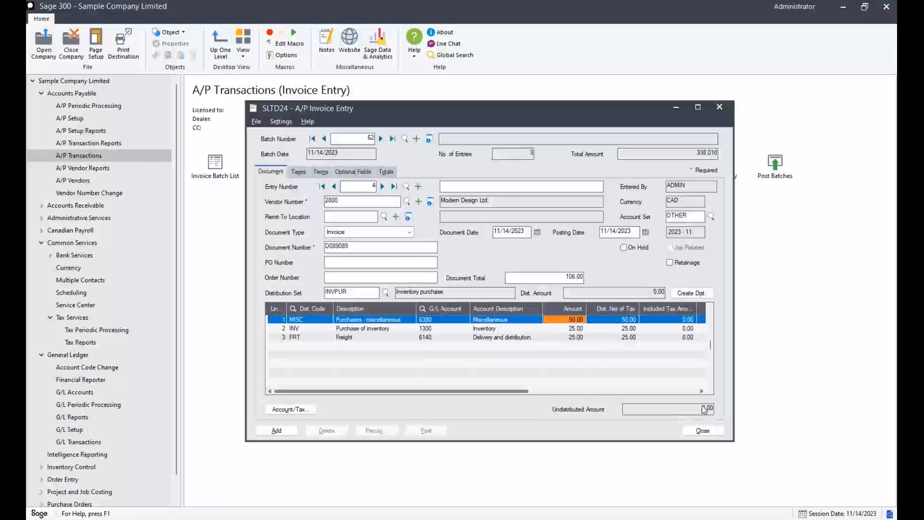
{"action": "left_click", "coordinate": [290, 409]}
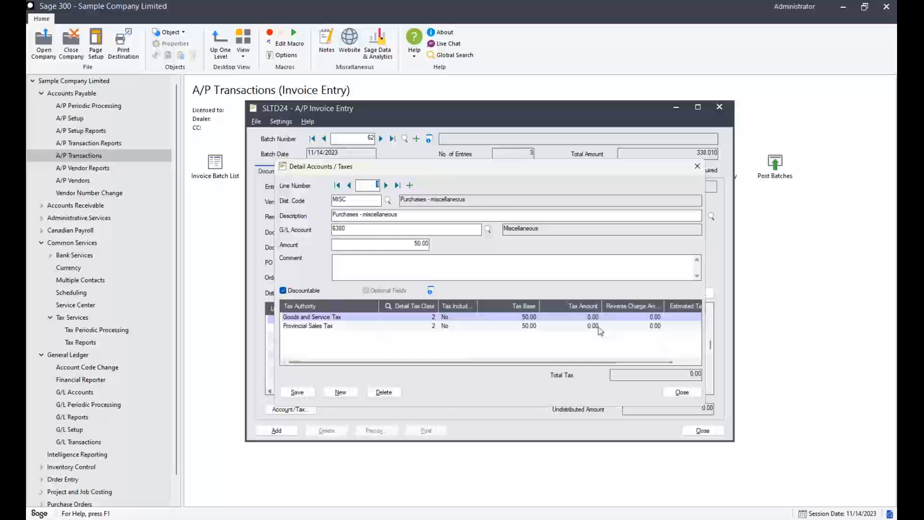
Check the allocated tax on the MISC, INV and FRT lines and add the invoice to the batch
{"action": "left_click", "coordinate": [680, 392]}
{"action": "left_click_drag", "start_coordinate": [507, 391], "coordinate": [562, 390]}
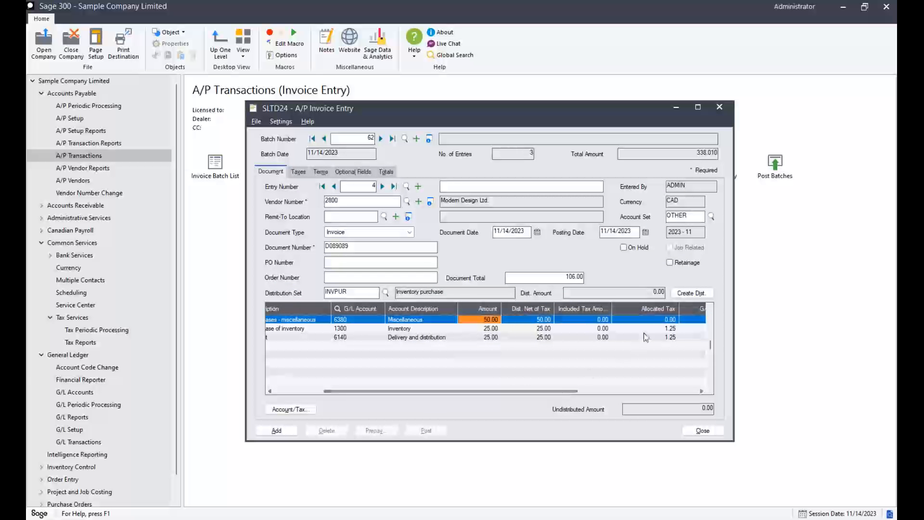
{"action": "left_click", "coordinate": [668, 321]}
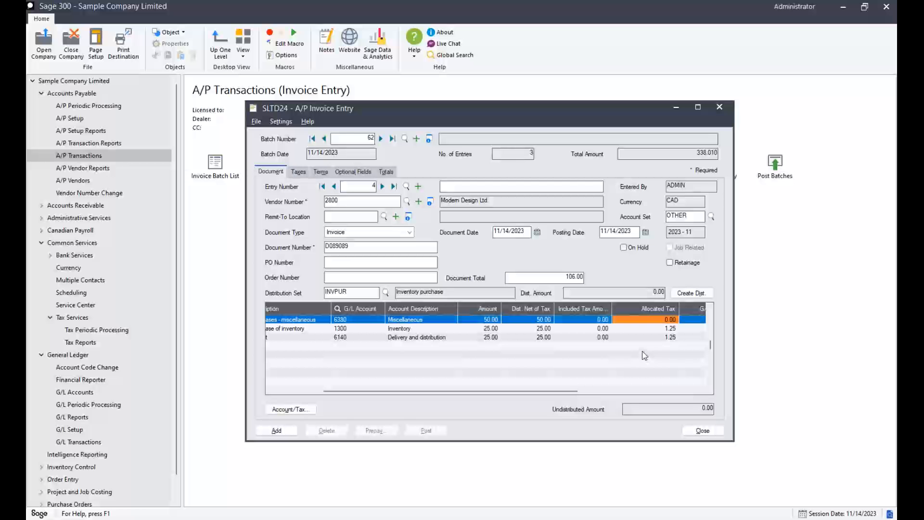
{"action": "left_click", "coordinate": [676, 330]}
{"action": "left_click", "coordinate": [673, 338]}
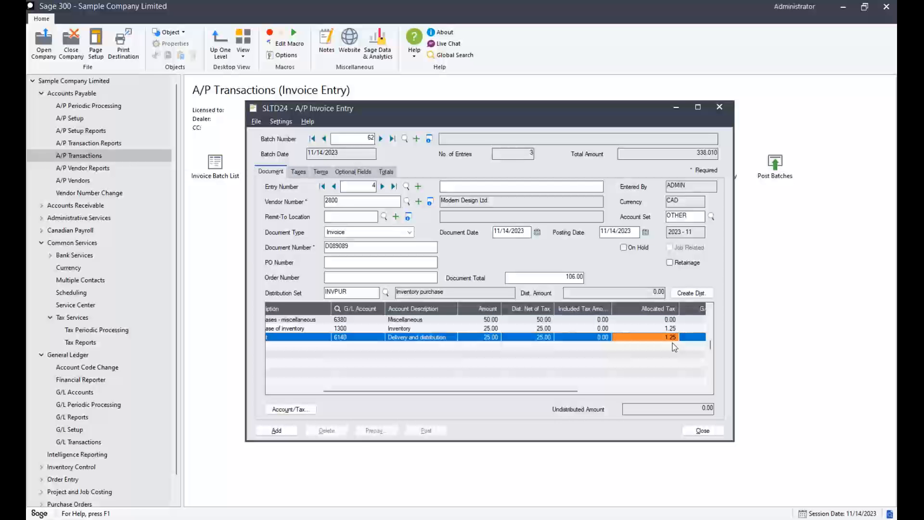
{"action": "left_click", "coordinate": [287, 431]}
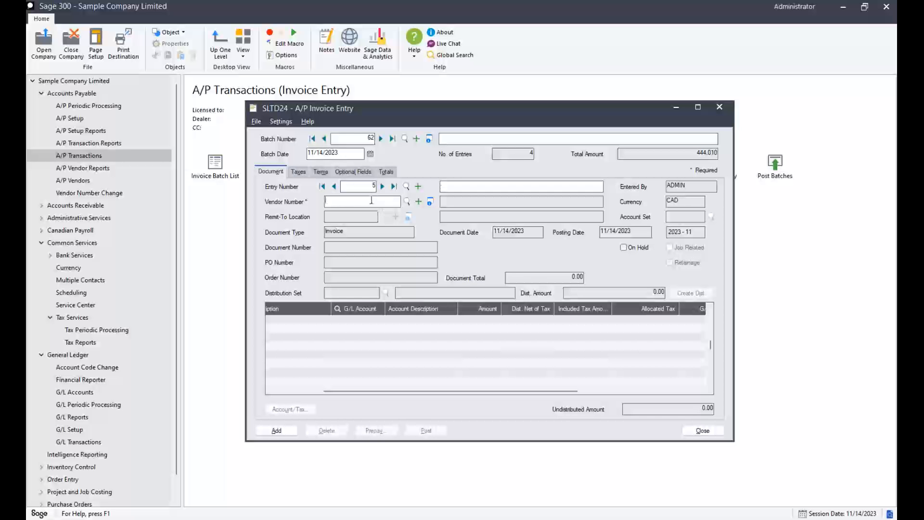
Start an invoice for vendor 1400, Coastal Heating of Ottawa, with document number D0980 and a document total of 113
{"action": "left_click", "coordinate": [371, 199]}
{"action": "type", "text": "1400"}
{"action": "key", "text": "Tab"}
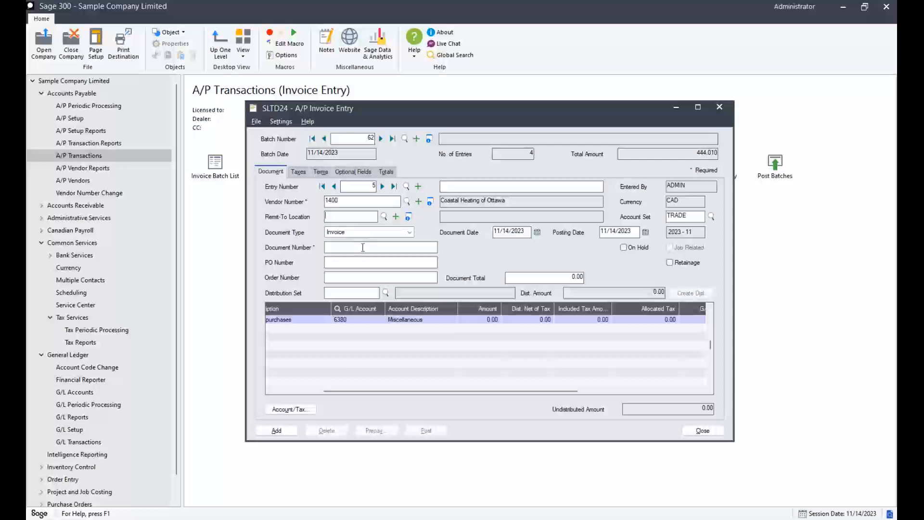
{"action": "left_click", "coordinate": [361, 246]}
{"action": "type", "text": "D0980"}
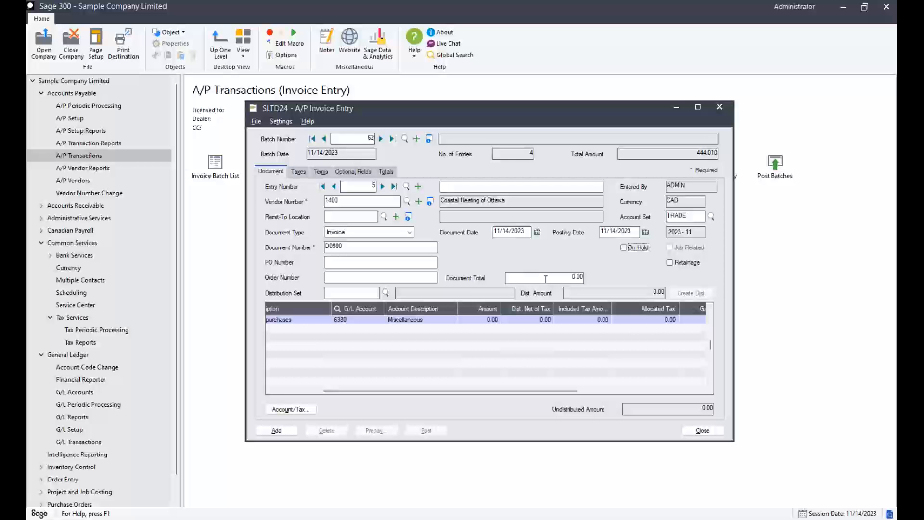
{"action": "left_click", "coordinate": [548, 280]}
{"action": "double_click", "coordinate": [540, 281]}
{"action": "left_click", "coordinate": [303, 392]}
{"action": "left_click", "coordinate": [570, 319]}
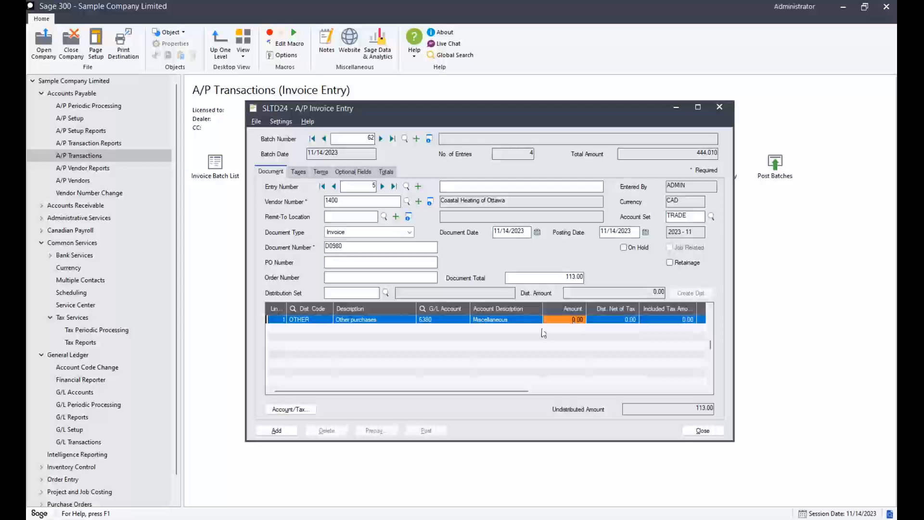
Set Tax Included to Yes for Harmonized Sales Tax in the invoice's tax details
{"action": "left_click", "coordinate": [298, 172]}
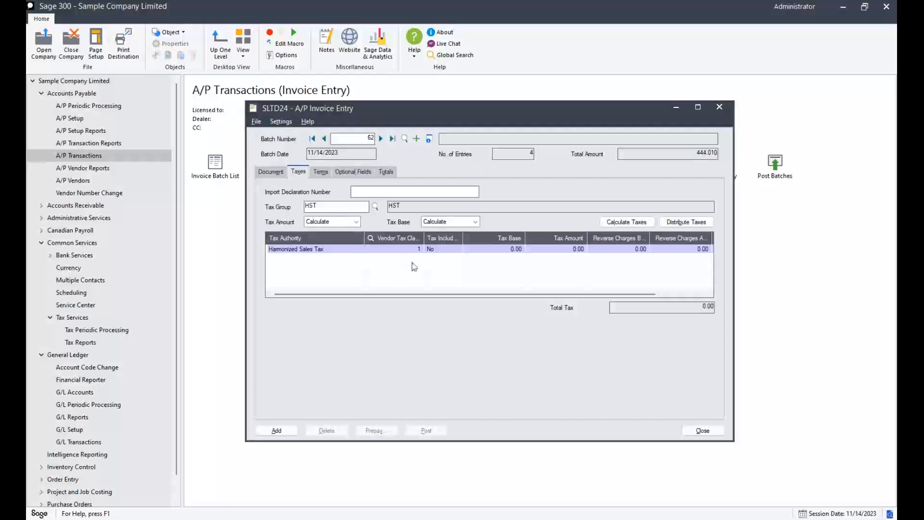
{"action": "double_click", "coordinate": [439, 250]}
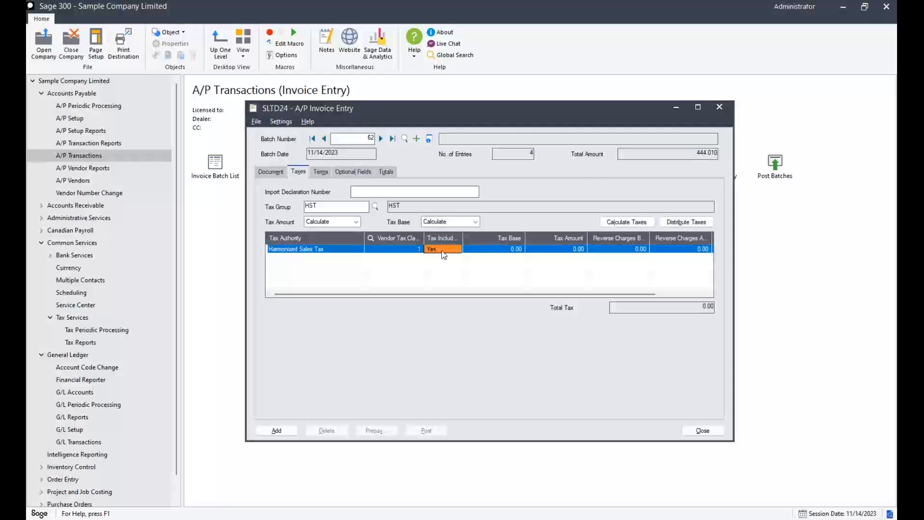
{"action": "left_click_drag", "start_coordinate": [463, 238], "coordinate": [470, 238]}
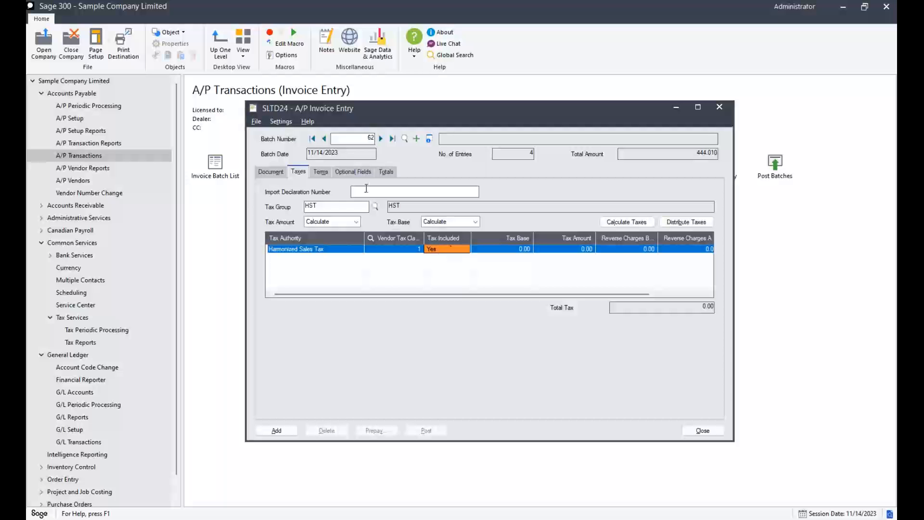
Enter an amount of 113 for the OTHER distribution line
{"action": "left_click", "coordinate": [271, 171]}
{"action": "left_click", "coordinate": [566, 320]}
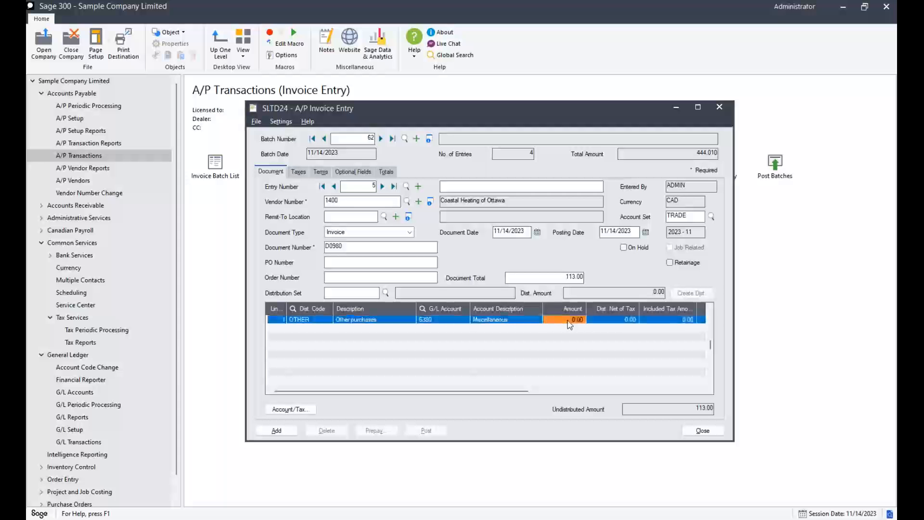
{"action": "type", "text": "113"}
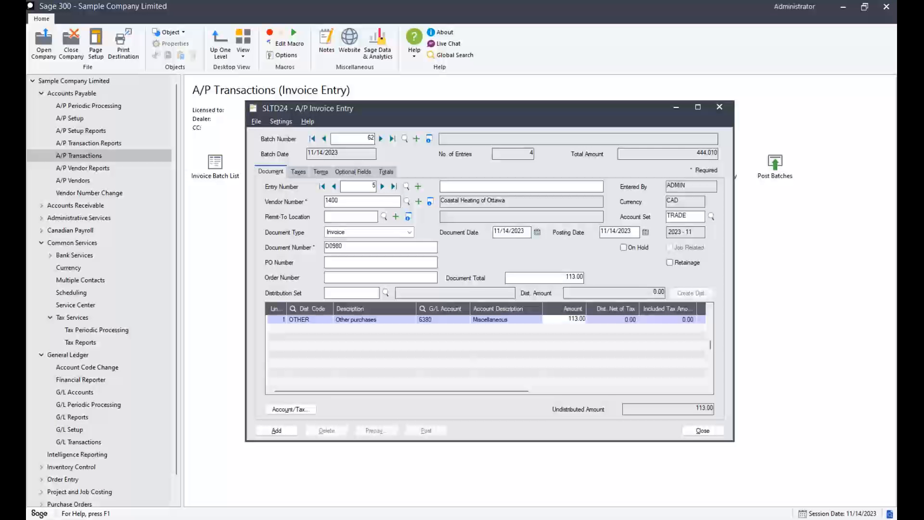
{"action": "left_click", "coordinate": [557, 328]}
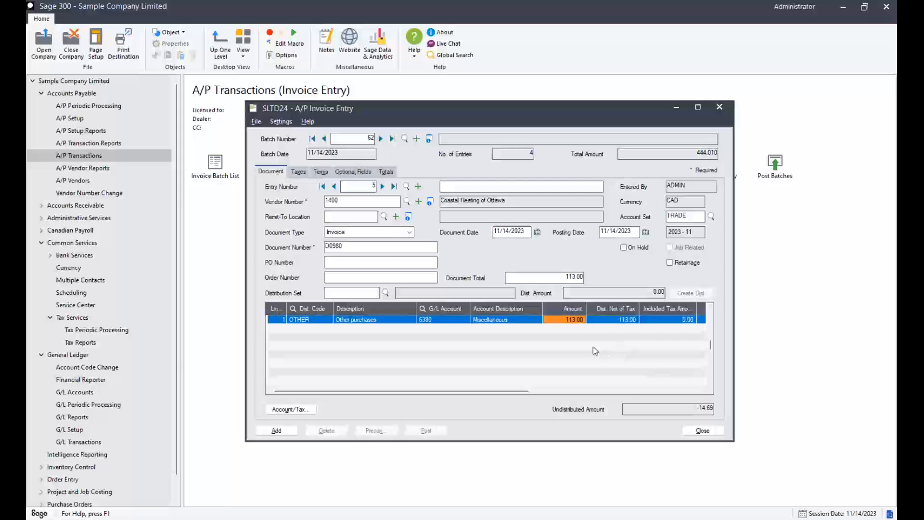
Check the calculated Harmonized Sales Tax and the OTHER line's distribution amount net of tax
{"action": "left_click", "coordinate": [297, 173]}
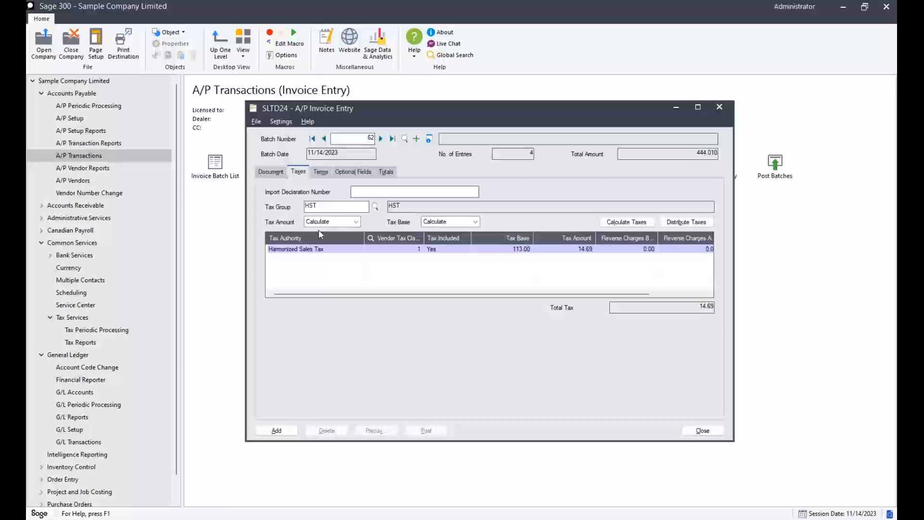
{"action": "left_click", "coordinate": [271, 172]}
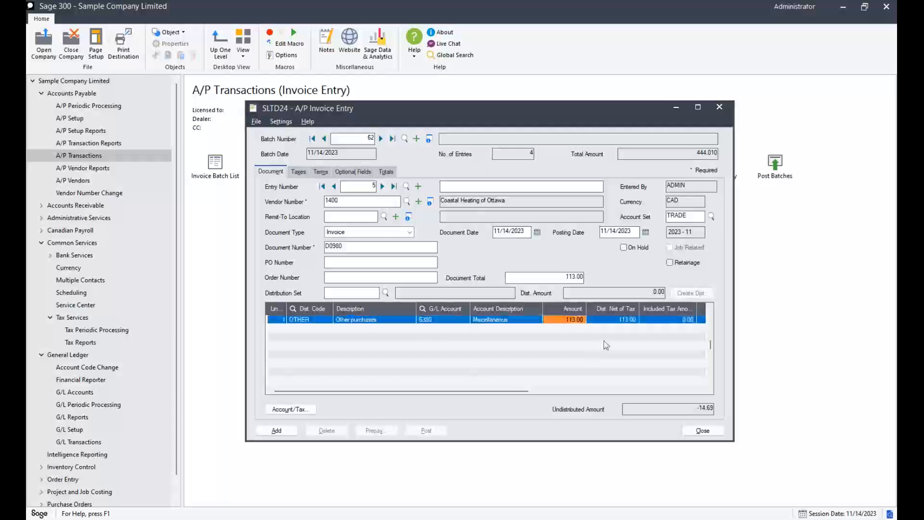
{"action": "left_click", "coordinate": [616, 320]}
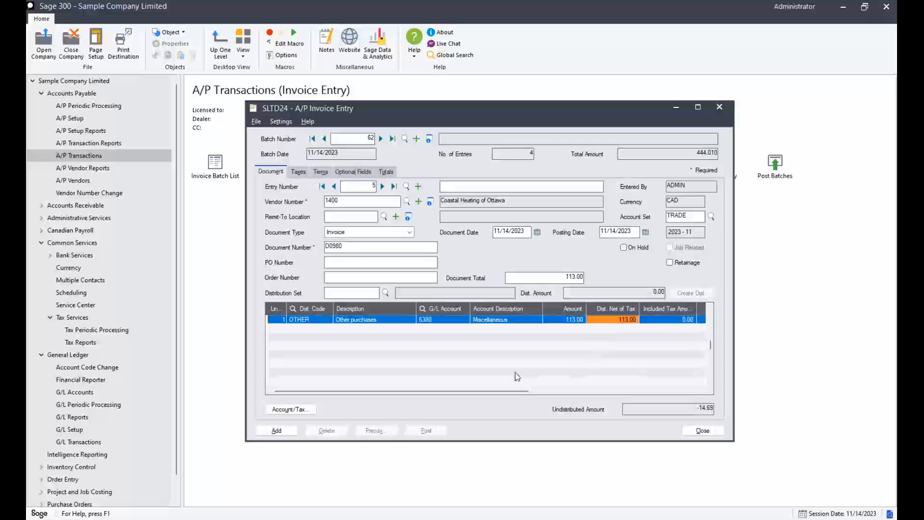
{"action": "left_click_drag", "start_coordinate": [511, 390], "coordinate": [532, 392]}
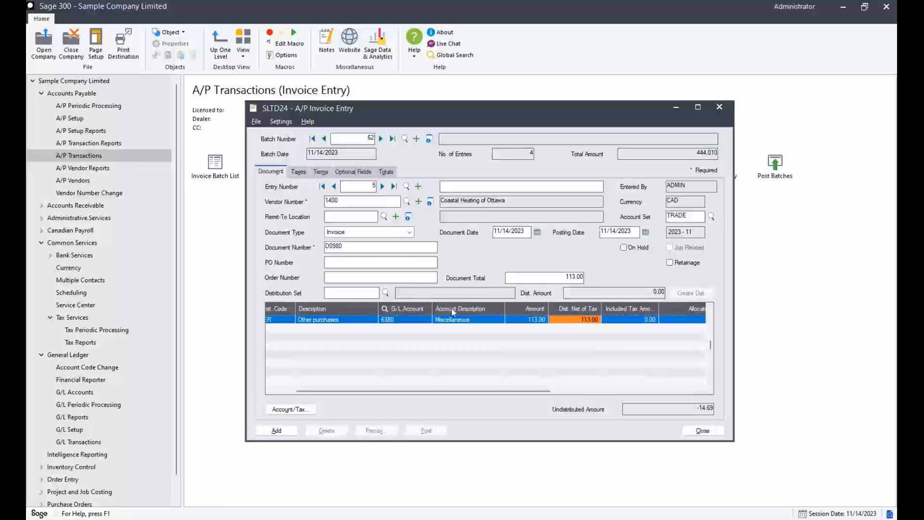
Distribute the invoice's taxes and review the Harmonized Sales Tax amount and reverse charges
{"action": "left_click", "coordinate": [298, 172]}
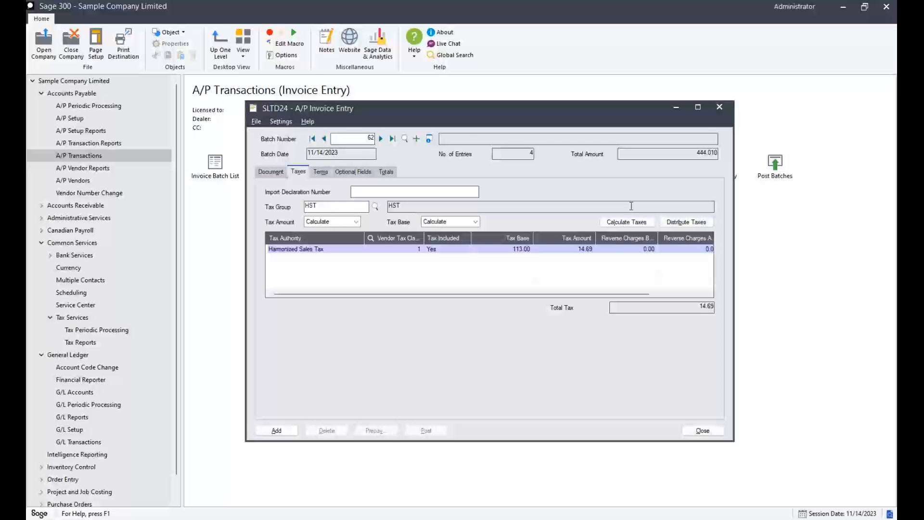
{"action": "left_click", "coordinate": [673, 223]}
{"action": "left_click", "coordinate": [442, 221]}
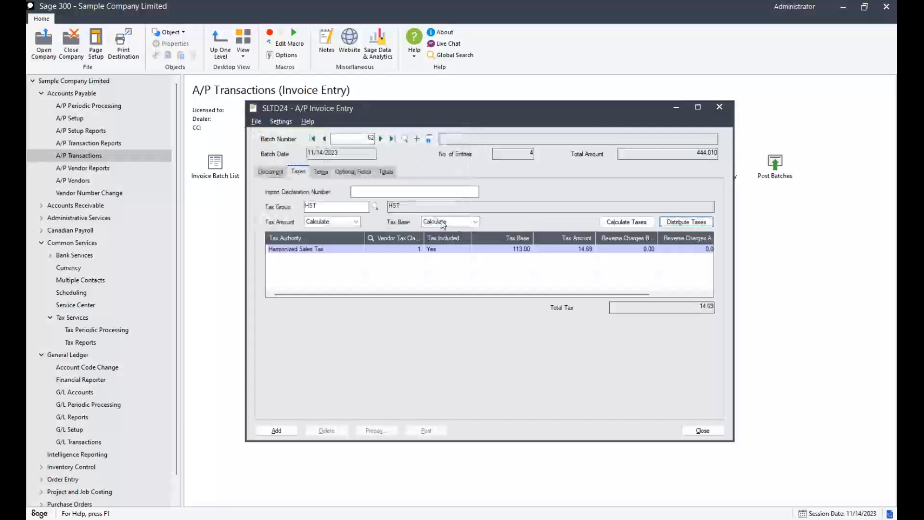
{"action": "left_click", "coordinate": [573, 248]}
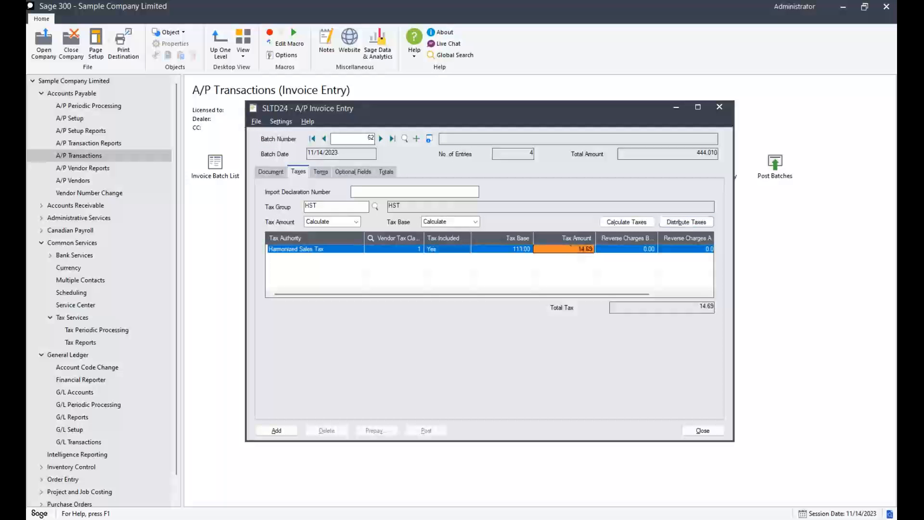
{"action": "key", "text": "Tab"}
{"action": "key", "text": "Tab"}
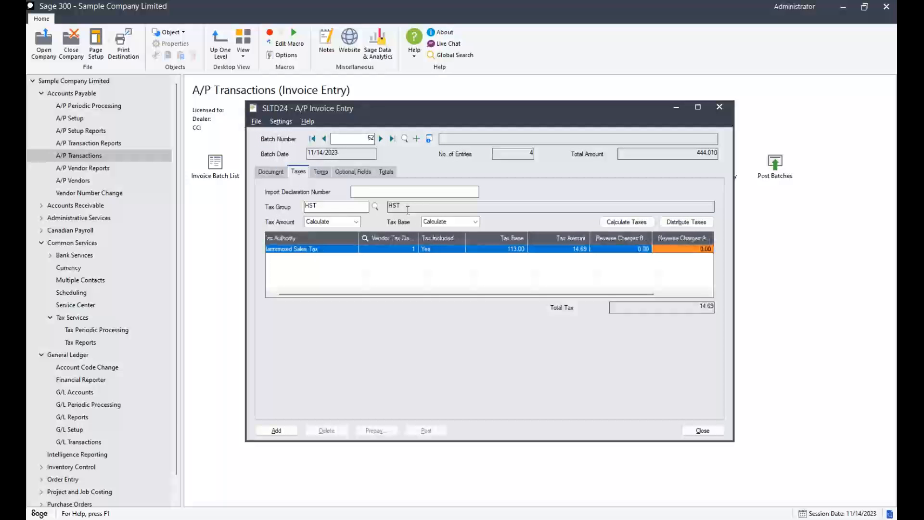
Examine the OTHER line's included tax and net amounts and compare them with the invoice's tax details
{"action": "left_click", "coordinate": [272, 172]}
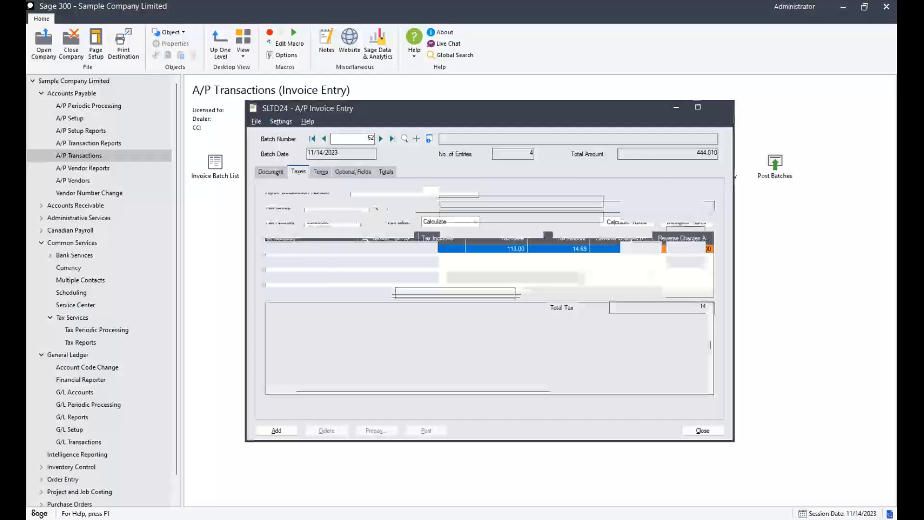
{"action": "left_click", "coordinate": [600, 392]}
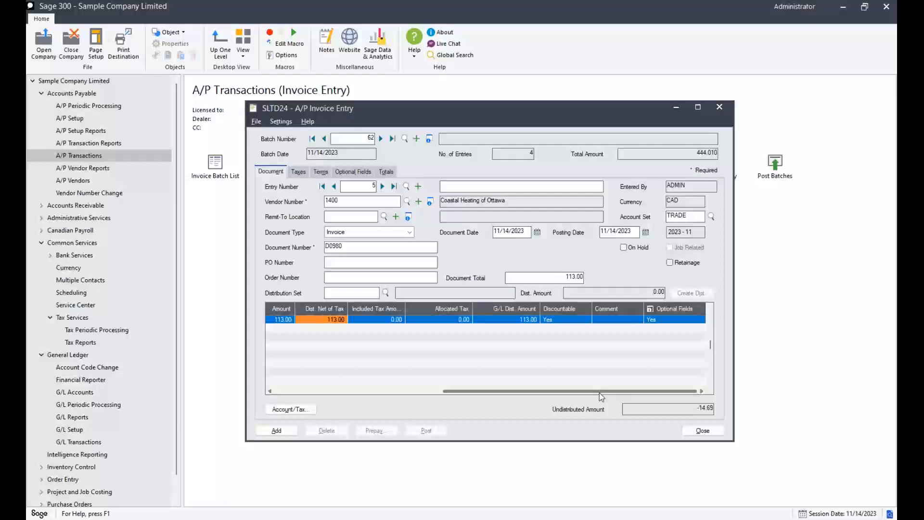
{"action": "left_click_drag", "start_coordinate": [605, 399], "coordinate": [585, 395]}
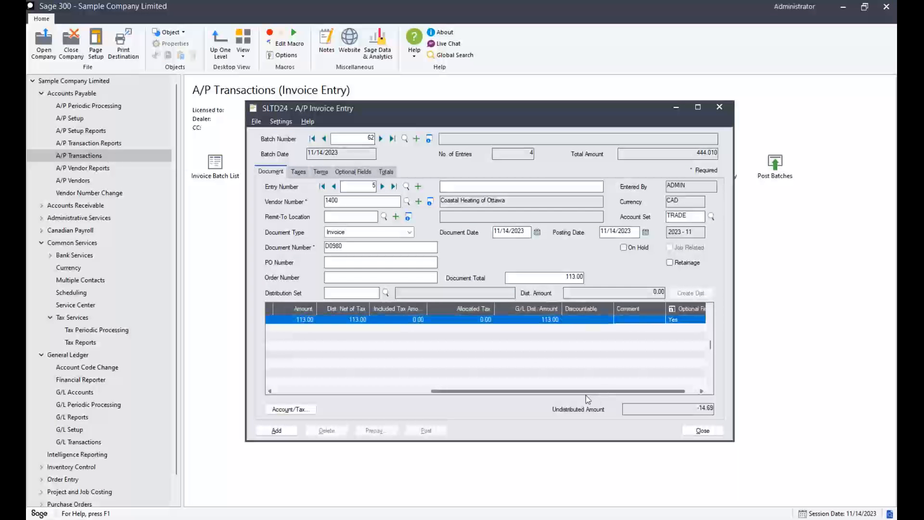
{"action": "left_click", "coordinate": [422, 320]}
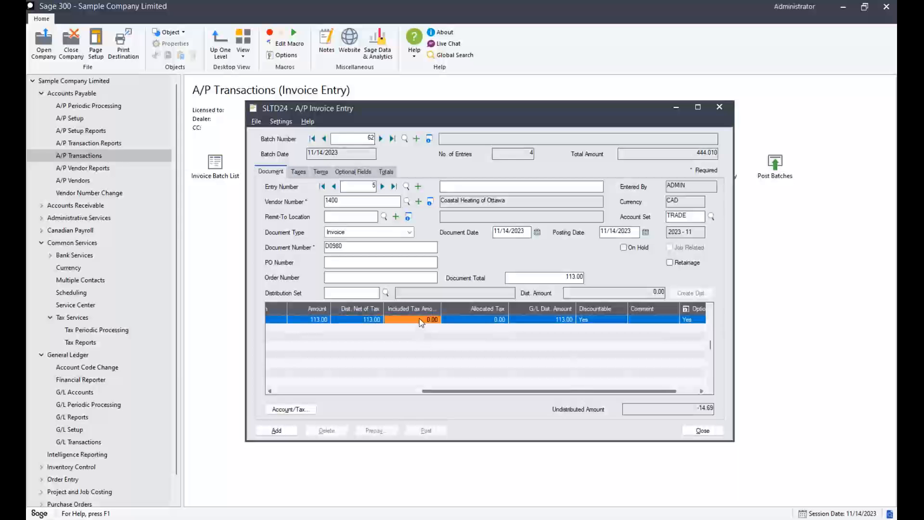
{"action": "left_click", "coordinate": [381, 320]}
{"action": "left_click", "coordinate": [299, 172]}
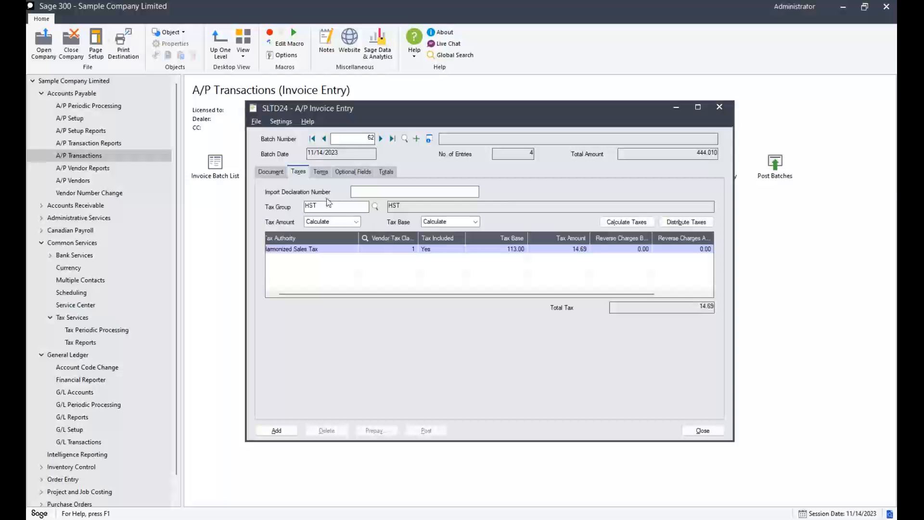
{"action": "left_click", "coordinate": [274, 172]}
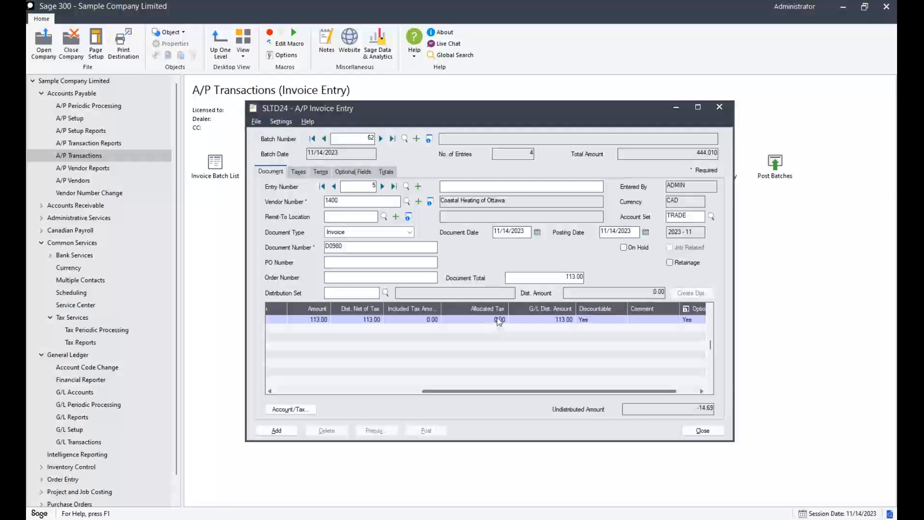
Review the OTHER line's amount, net of tax, included tax, allocated tax and G/L distribution amount
{"action": "left_click", "coordinate": [351, 393]}
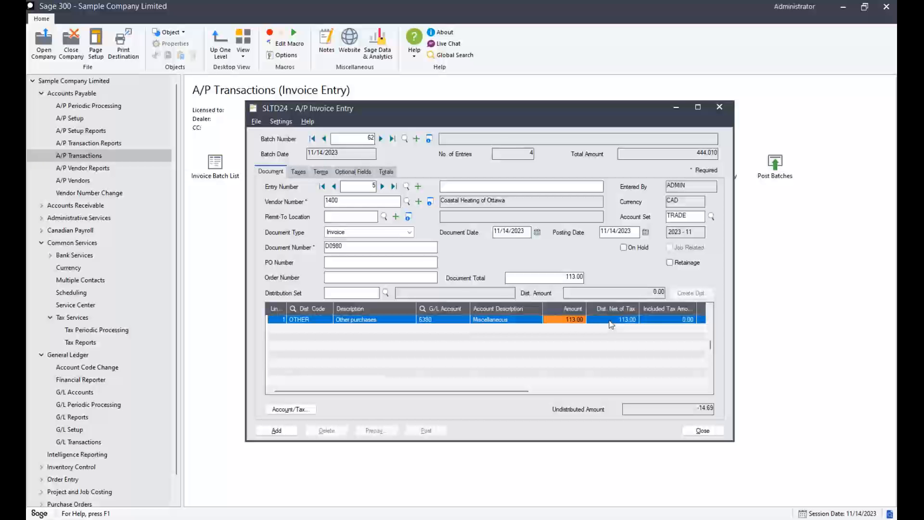
{"action": "left_click", "coordinate": [609, 320]}
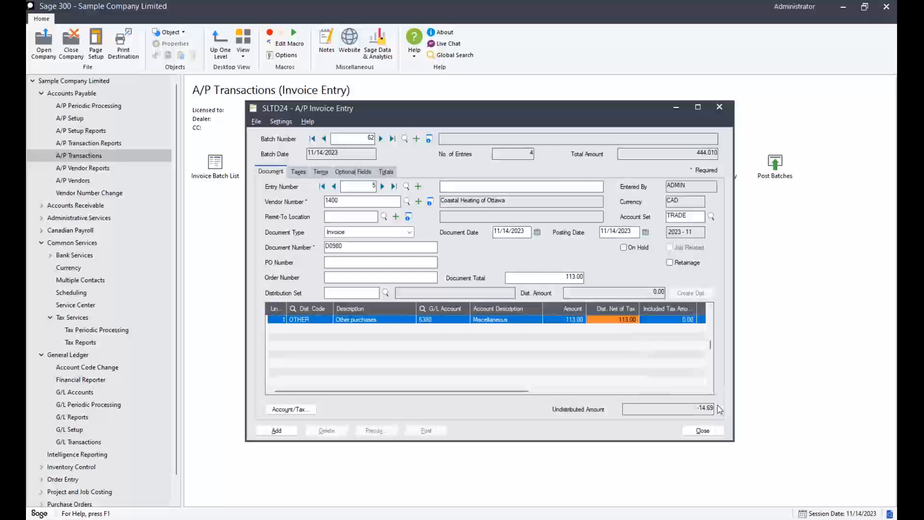
{"action": "left_click_drag", "start_coordinate": [521, 391], "coordinate": [554, 395]}
{"action": "left_click", "coordinate": [512, 320]}
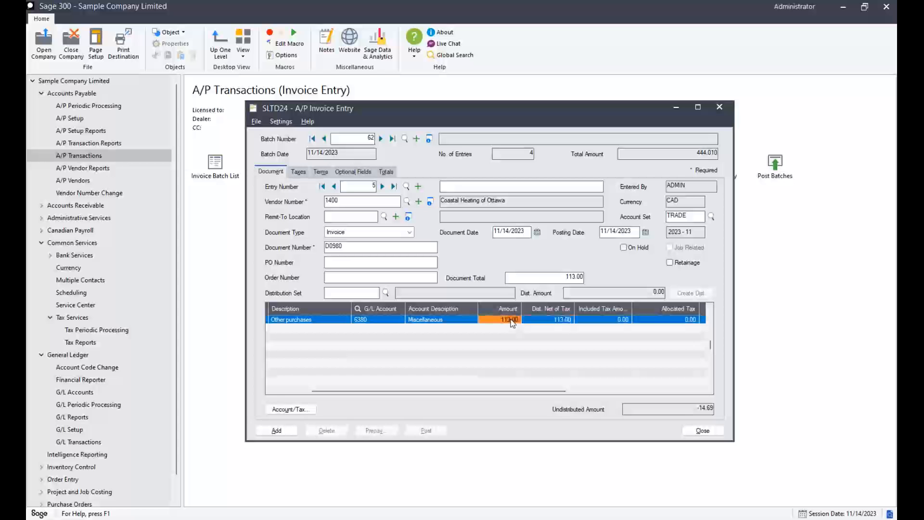
{"action": "left_click", "coordinate": [559, 321]}
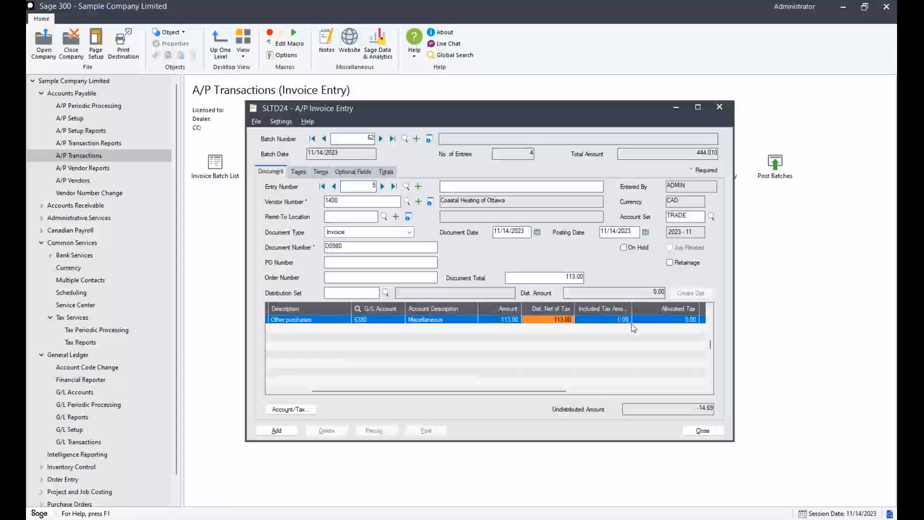
{"action": "key", "text": "Tab"}
{"action": "key", "text": "Tab"}
{"action": "key", "text": "Tab"}
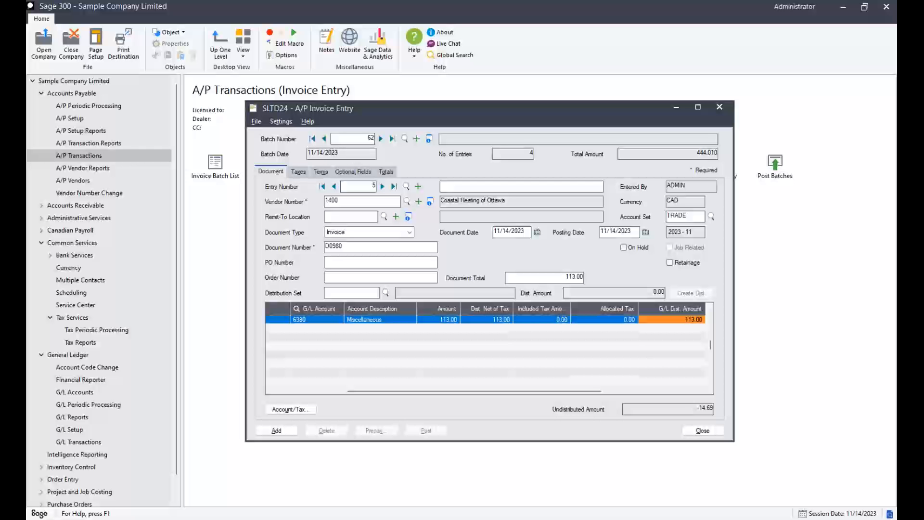
Close the invoice entry without adding the current invoice and open Tax Authorities in Tax Services
{"action": "left_click", "coordinate": [695, 432]}
{"action": "left_click", "coordinate": [470, 303]}
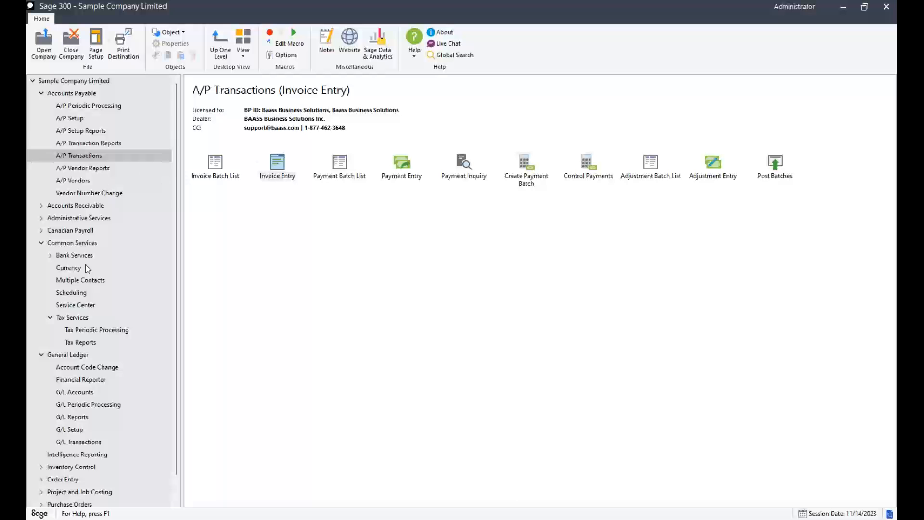
{"action": "scroll", "coordinate": [79, 266], "scroll_direction": "down", "scroll_amount": 1}
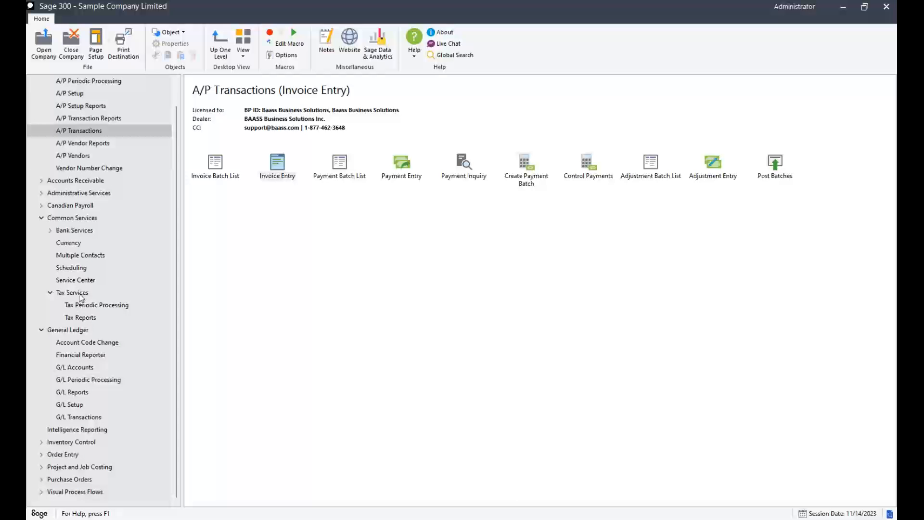
{"action": "left_click", "coordinate": [72, 292]}
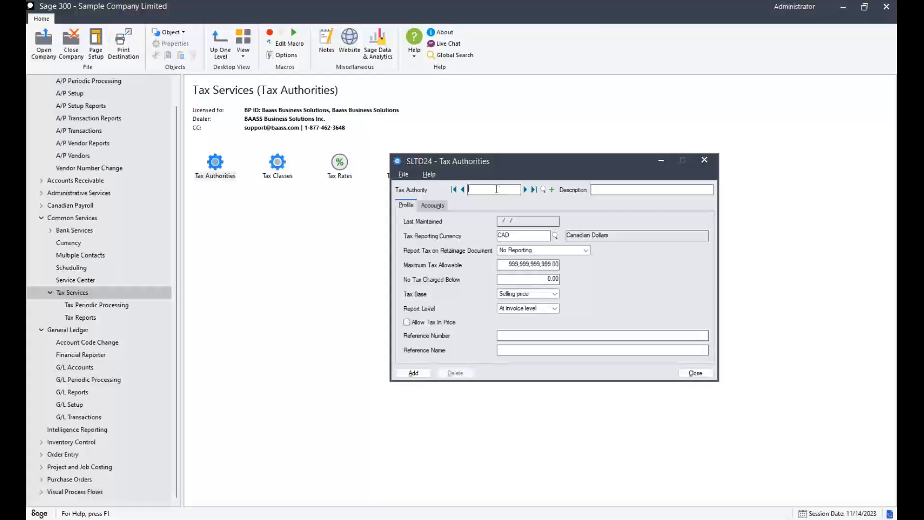
Load the HST tax authority and review its tax liability account, recoverable tax account and recoverable rate
{"action": "key", "text": "Tab"}
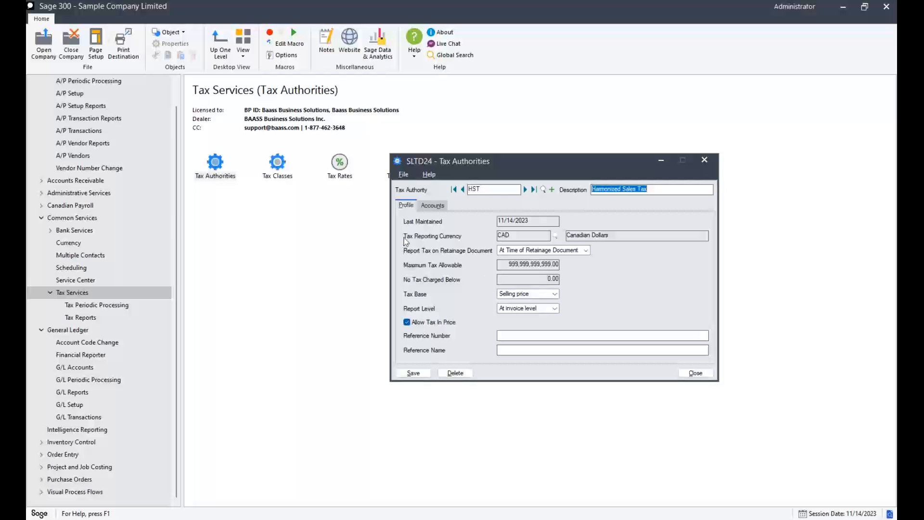
{"action": "left_click", "coordinate": [433, 206]}
{"action": "left_click_drag", "start_coordinate": [560, 168], "coordinate": [897, 153]}
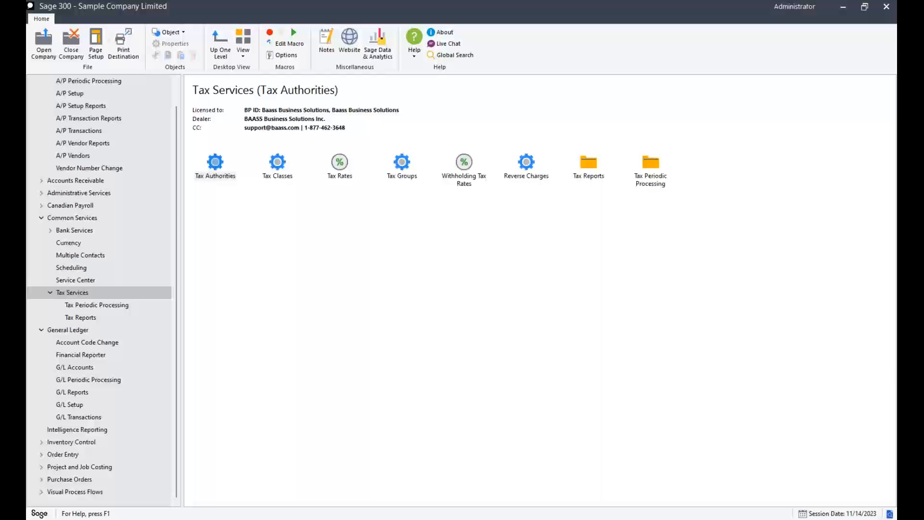
{"action": "left_click_drag", "start_coordinate": [897, 153], "coordinate": [539, 187]}
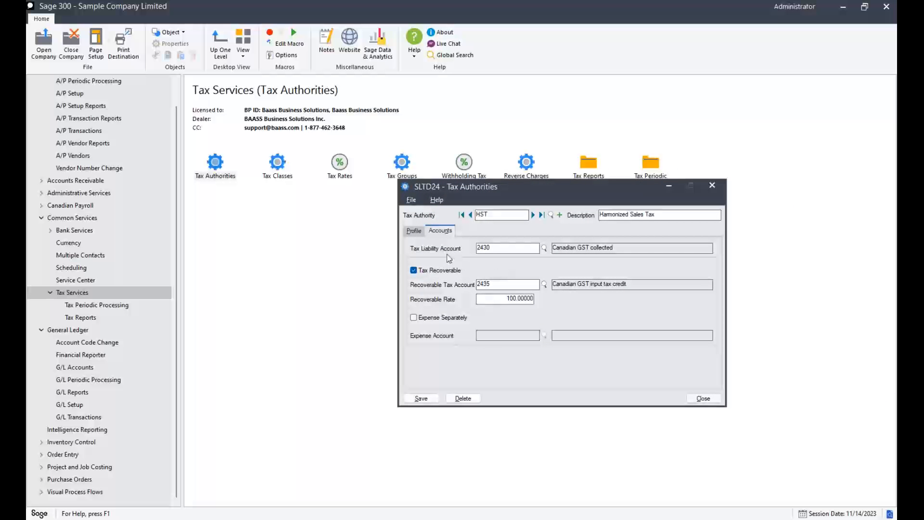
{"action": "double_click", "coordinate": [482, 250]}
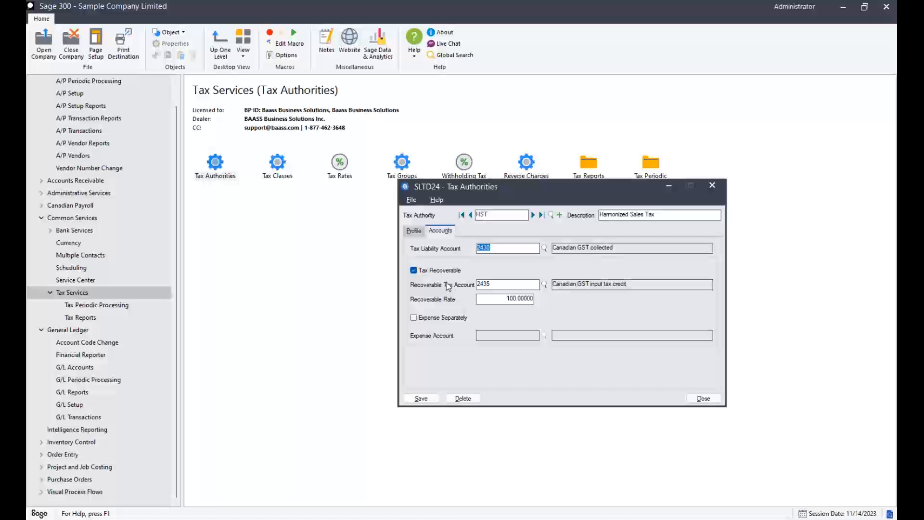
{"action": "double_click", "coordinate": [502, 298]}
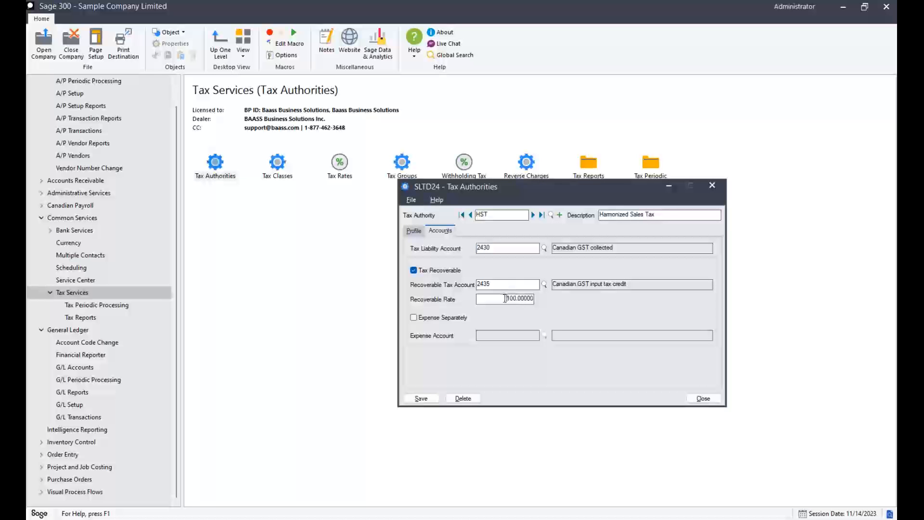
{"action": "double_click", "coordinate": [500, 286]}
Compare the HST authority's liability account with its recoverable tax account and close Tax Authorities
{"action": "left_click", "coordinate": [503, 215]}
{"action": "left_click_drag", "start_coordinate": [502, 192], "coordinate": [496, 216]}
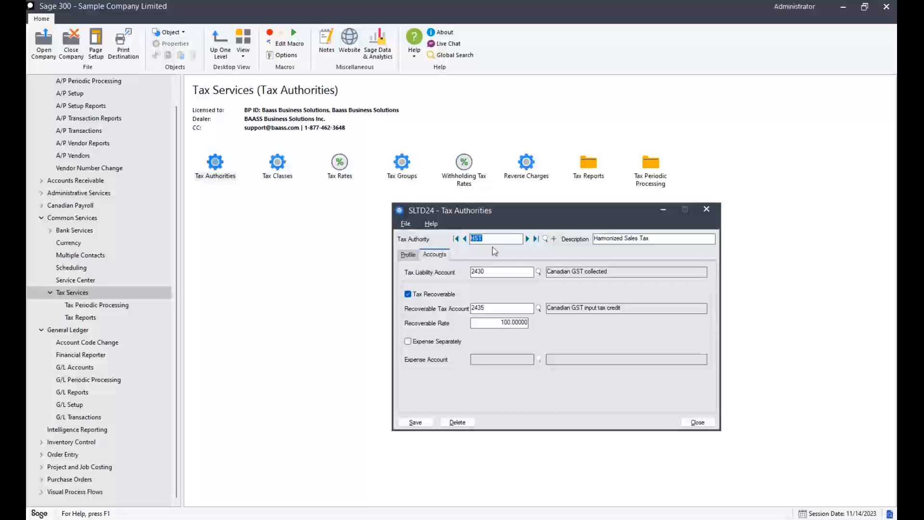
{"action": "left_click", "coordinate": [491, 273]}
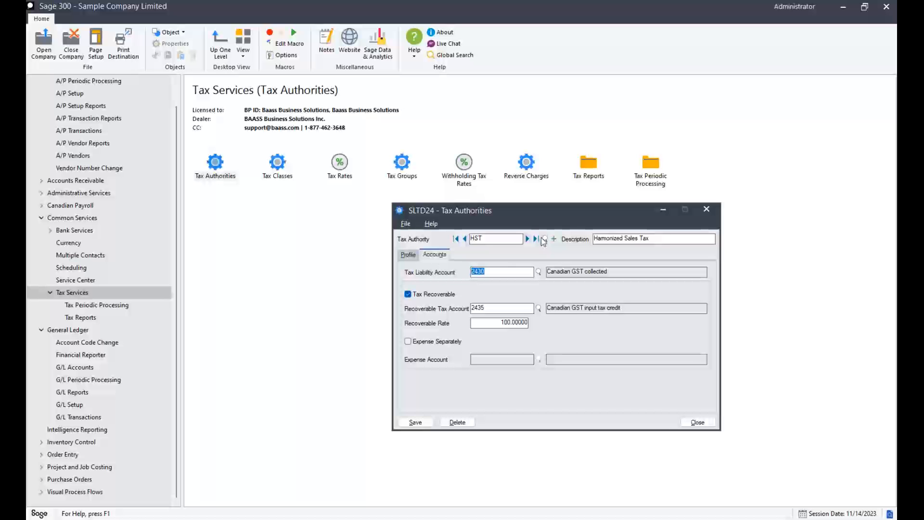
{"action": "left_click", "coordinate": [495, 239]}
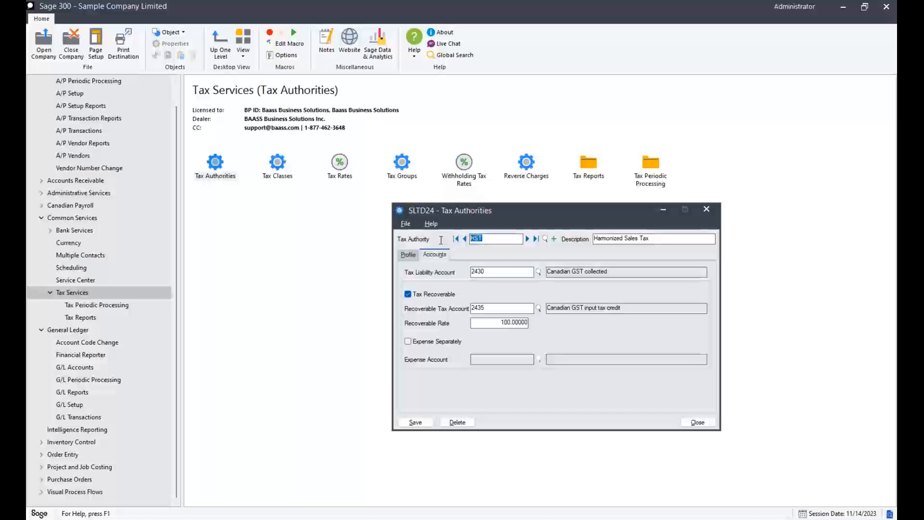
{"action": "left_click", "coordinate": [488, 273]}
{"action": "left_click", "coordinate": [487, 308]}
{"action": "left_click", "coordinate": [697, 423]}
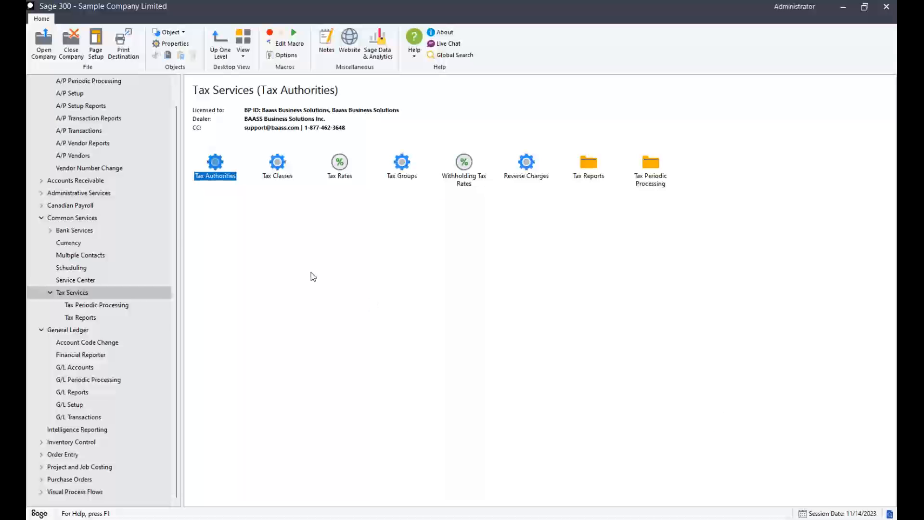
Open Bank Entry under the Bank Services transactions and set the bank code to CCB
{"action": "scroll", "coordinate": [84, 167], "scroll_direction": "up", "scroll_amount": 2}
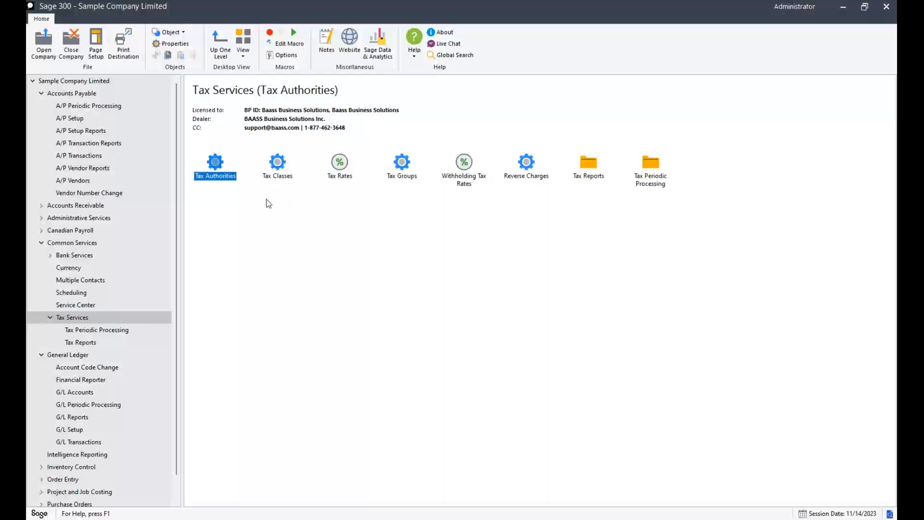
{"action": "left_click", "coordinate": [76, 257]}
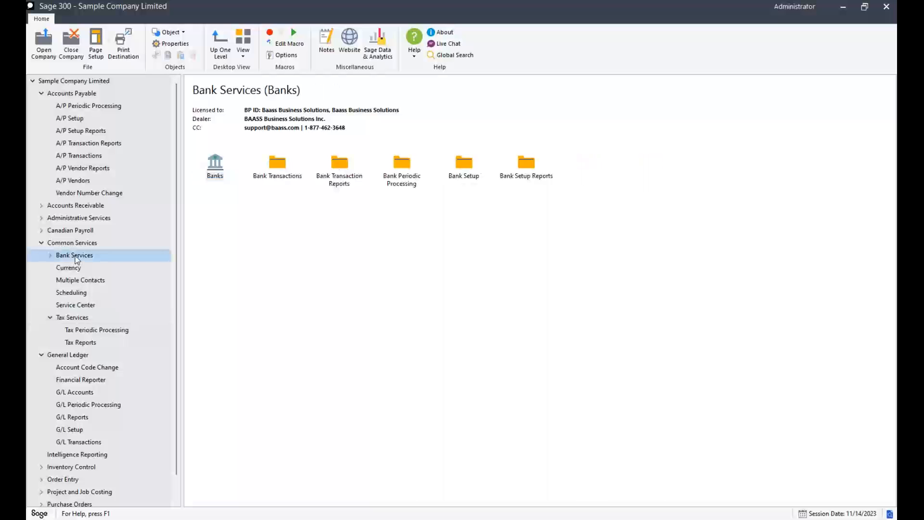
{"action": "left_click", "coordinate": [50, 255]}
{"action": "left_click", "coordinate": [85, 317]}
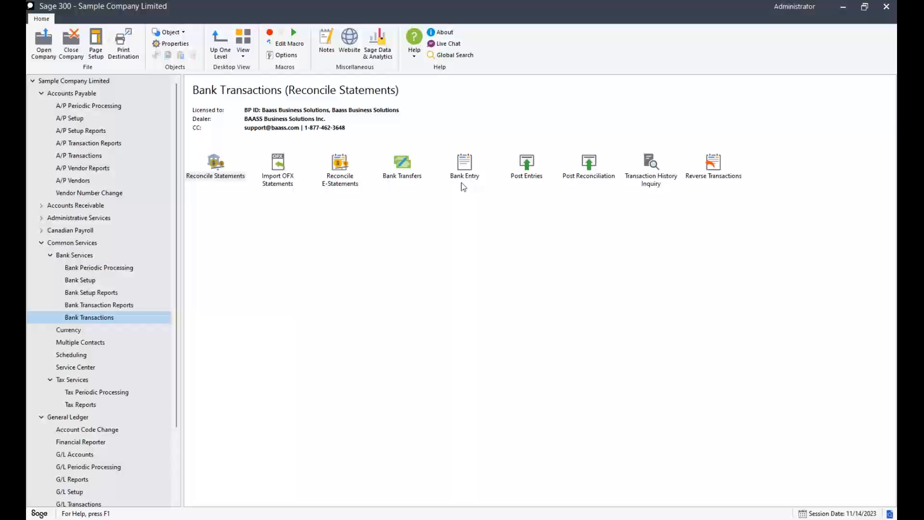
{"action": "left_click", "coordinate": [465, 166]}
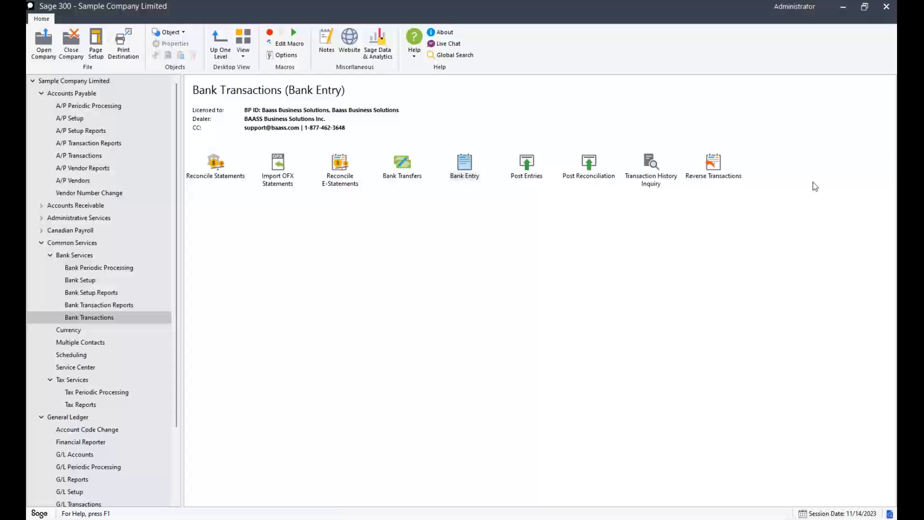
{"action": "left_click_drag", "start_coordinate": [682, 163], "coordinate": [590, 135]}
{"action": "left_click", "coordinate": [438, 186]}
{"action": "type", "text": "CCB"}
{"action": "key", "text": "Tab"}
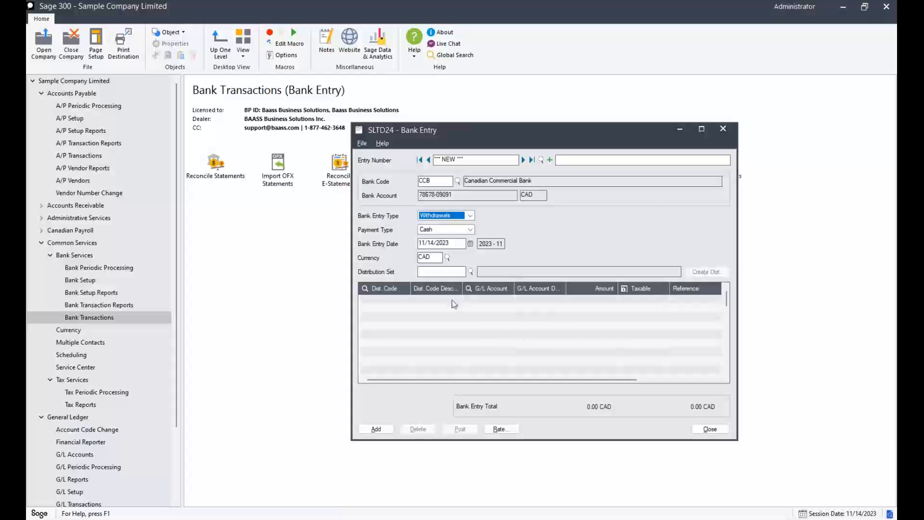
Enter a distribution line for G/L account 6720 with an amount of 100.00
{"action": "left_click", "coordinate": [454, 301]}
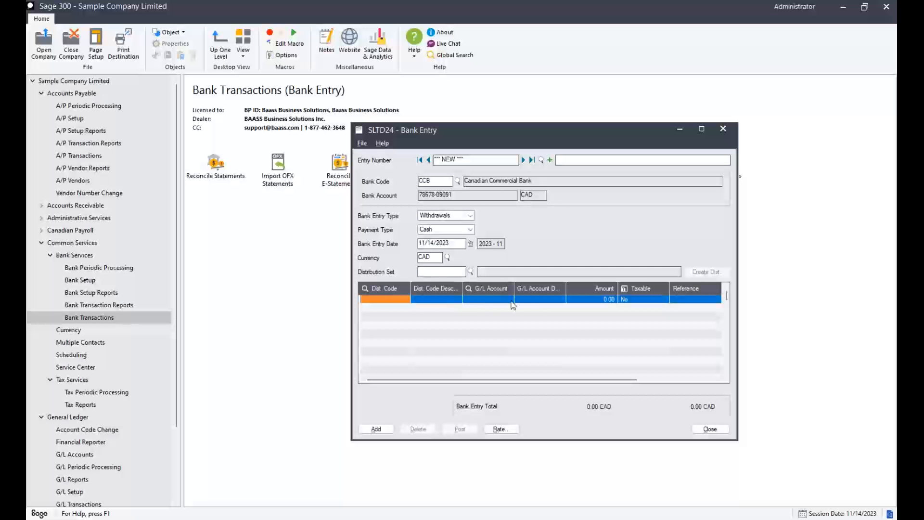
{"action": "left_click", "coordinate": [551, 301]}
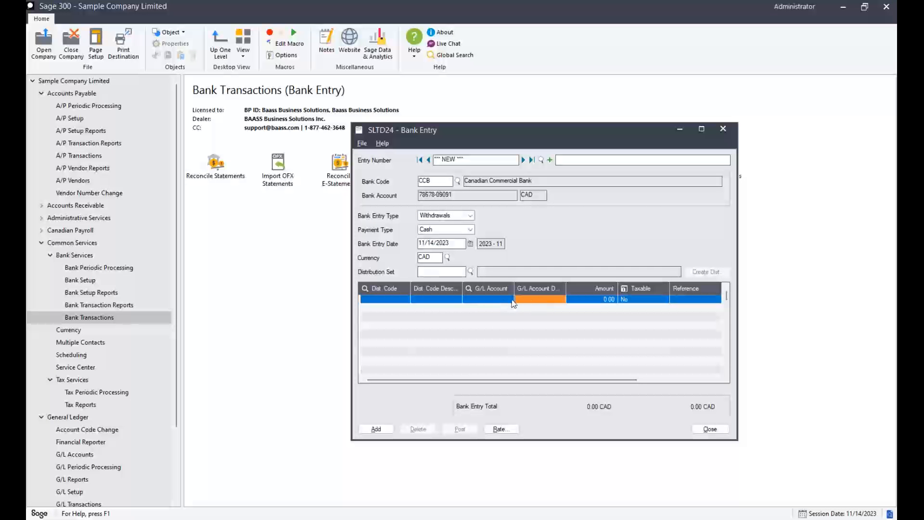
{"action": "key", "text": "Left"}
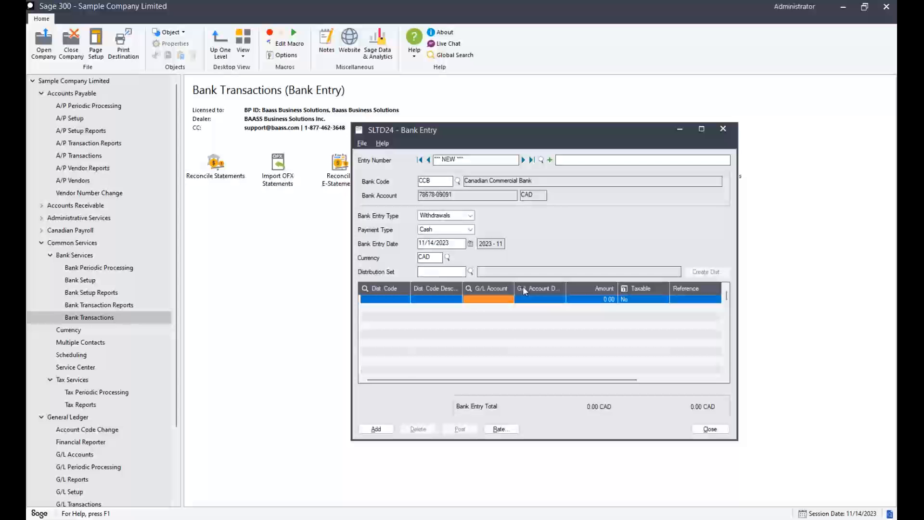
{"action": "type", "text": "673"}
{"action": "key", "text": "BackSpace"}
{"action": "key", "text": "Tab"}
{"action": "type", "text": "10"}
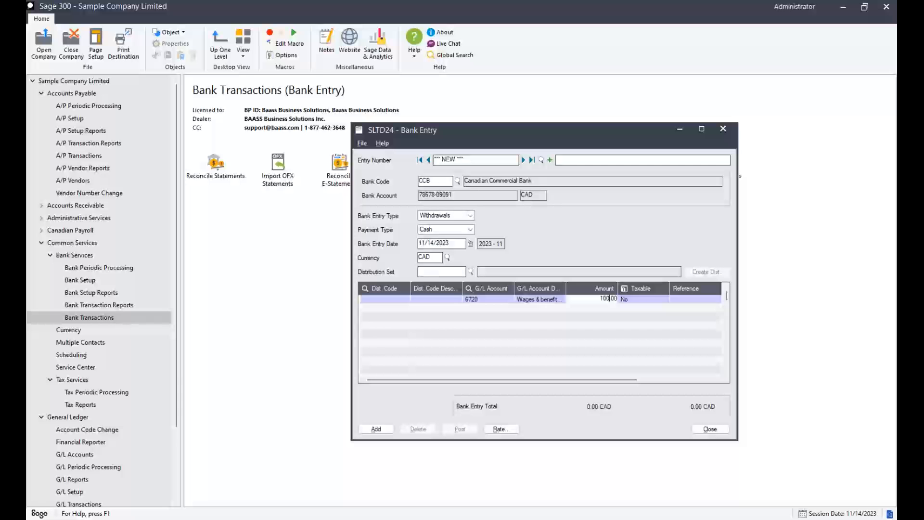
Try to add a second distribution line for G/L account 2635
{"action": "key", "text": "Insert"}
{"action": "key", "text": "Tab"}
{"action": "key", "text": "Tab"}
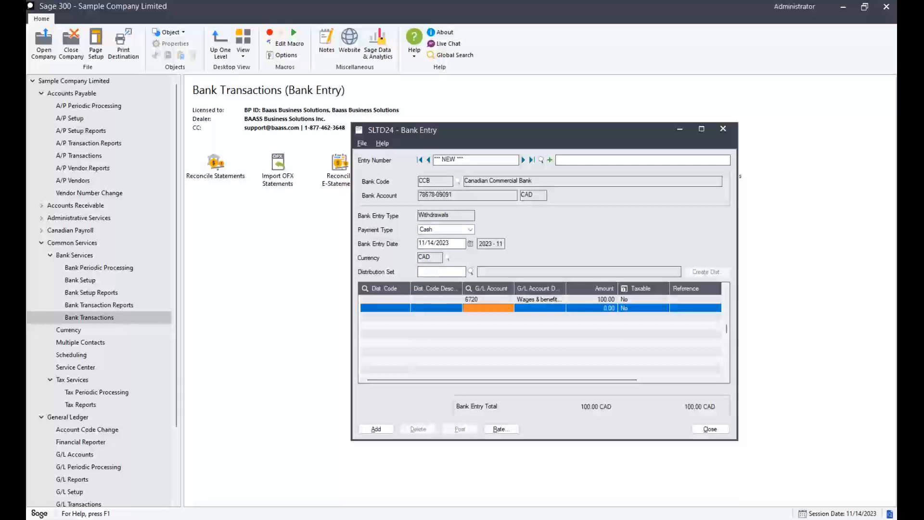
{"action": "type", "text": "2635"}
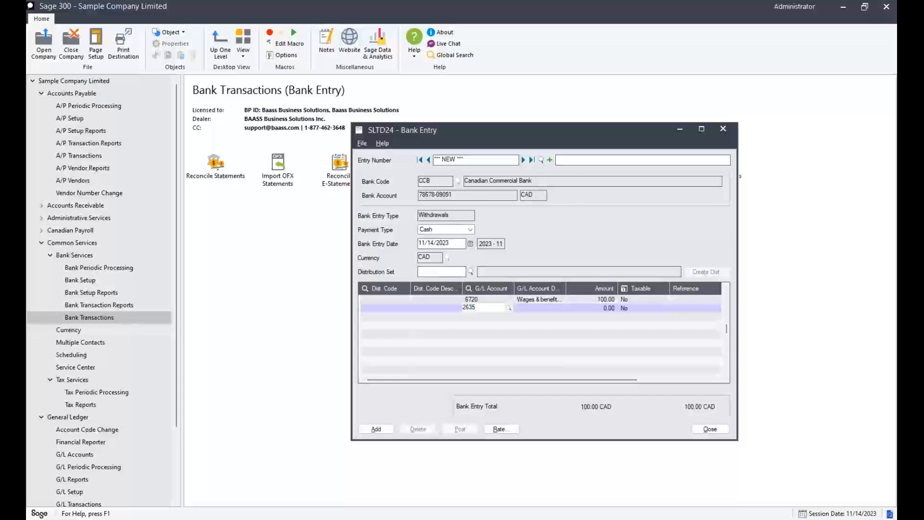
{"action": "key", "text": "Tab"}
{"action": "key", "text": "Return"}
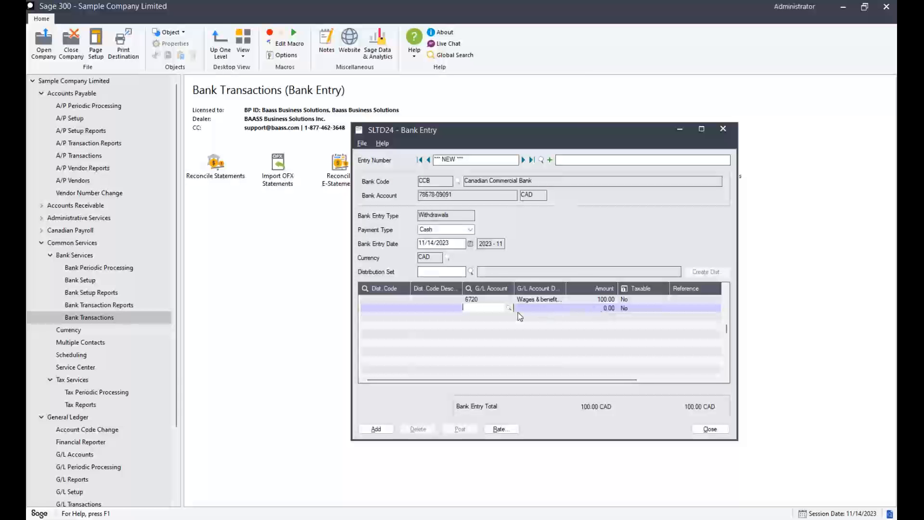
{"action": "left_click", "coordinate": [559, 300]}
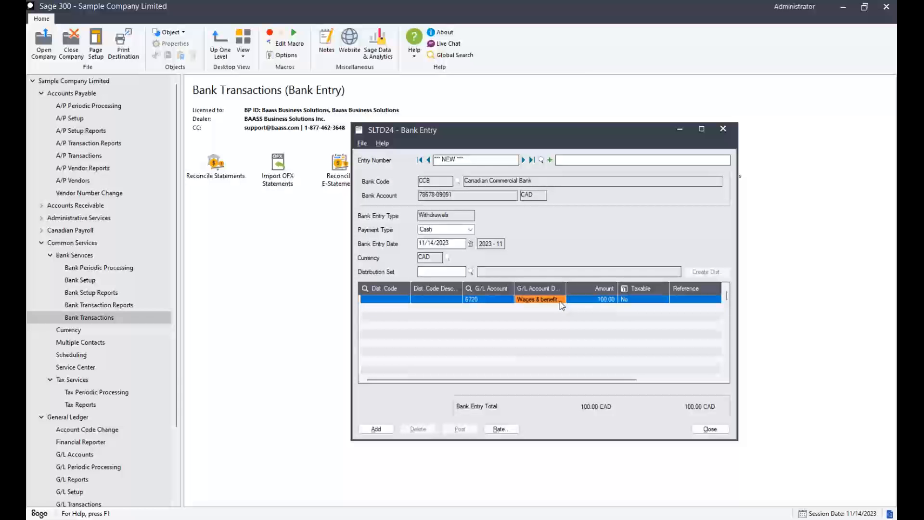
Make the 6720 distribution line taxable and assign it the HST tax group
{"action": "double_click", "coordinate": [625, 299]}
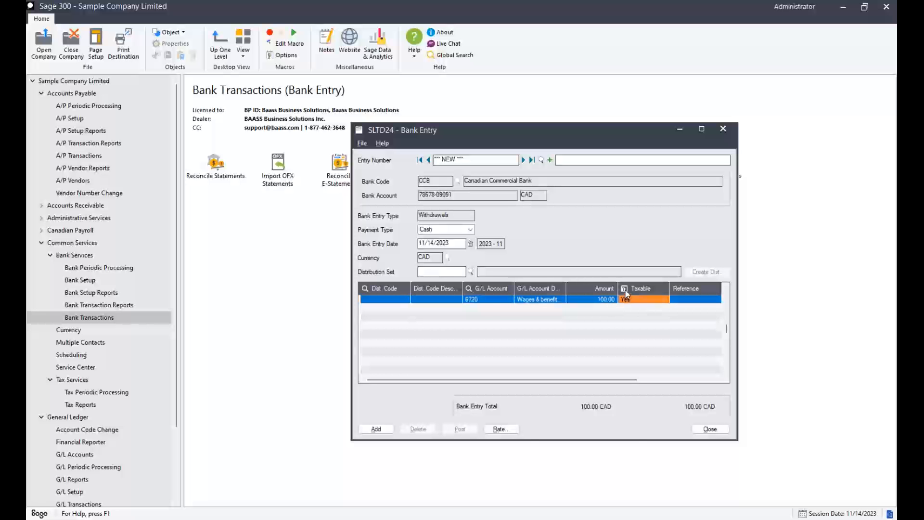
{"action": "left_click", "coordinate": [625, 290]}
{"action": "left_click", "coordinate": [444, 203]}
{"action": "type", "text": "HST"}
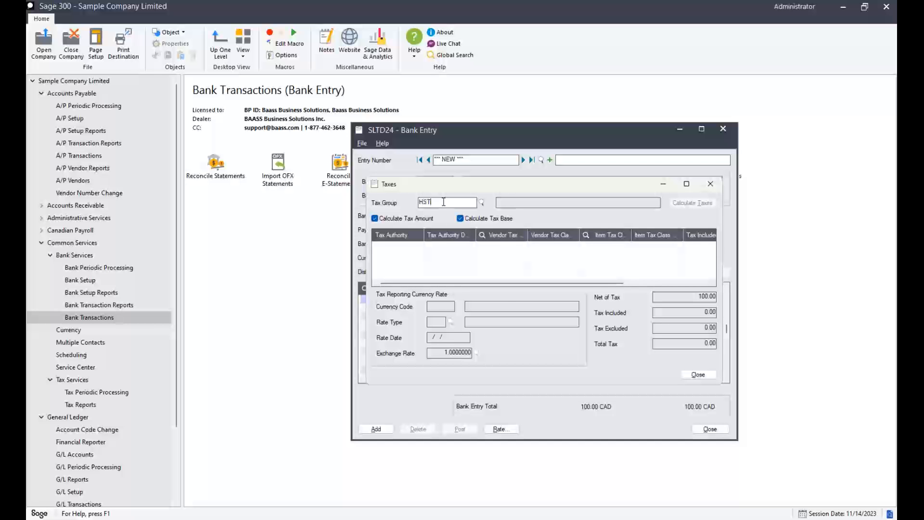
{"action": "key", "text": "Tab"}
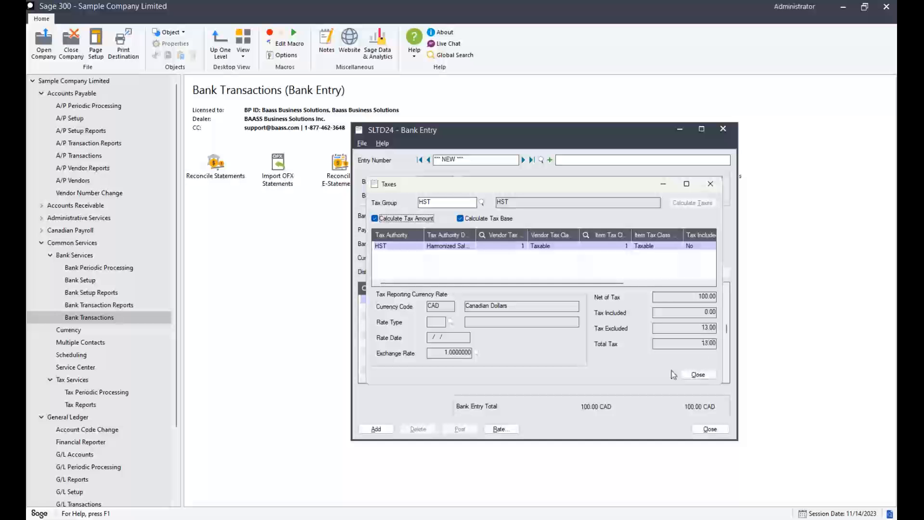
{"action": "left_click", "coordinate": [697, 375]}
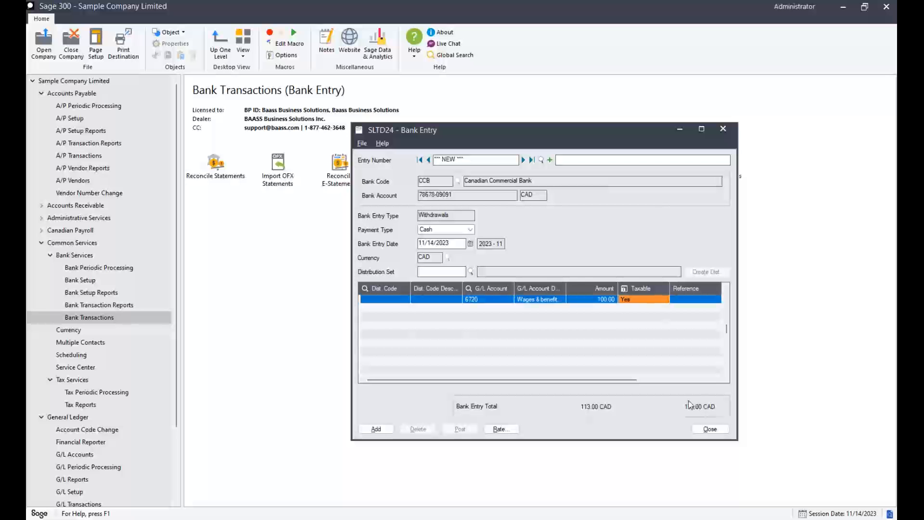
Add the taxable CCB withdrawal entry and close Bank Entry
{"action": "left_click", "coordinate": [607, 301]}
{"action": "left_click", "coordinate": [628, 300]}
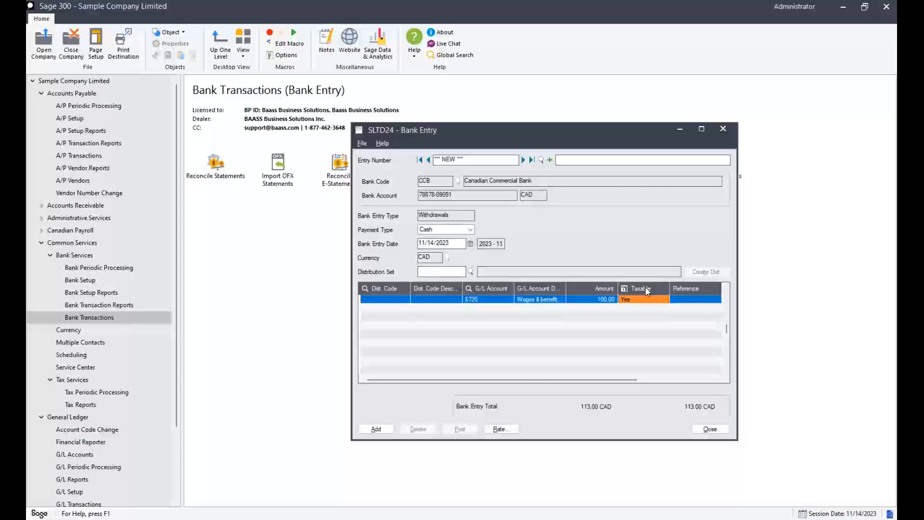
{"action": "left_click", "coordinate": [377, 430]}
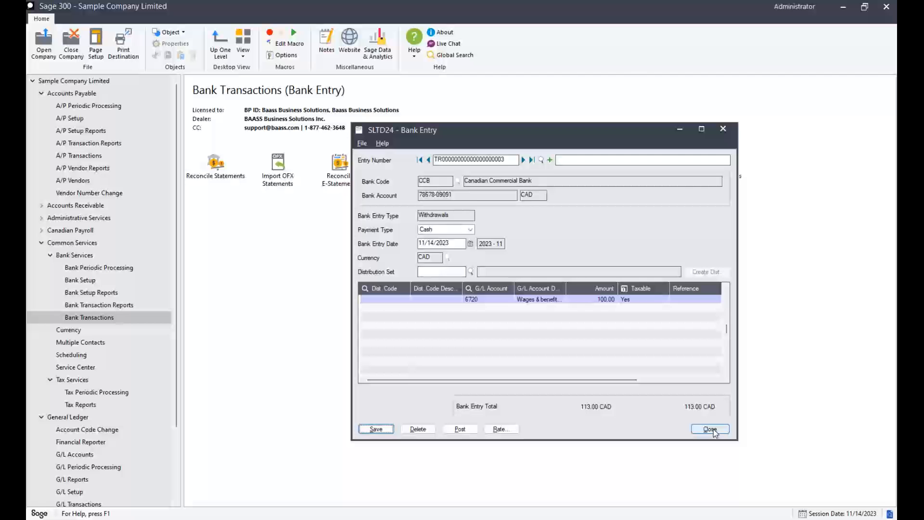
{"action": "left_click", "coordinate": [710, 430]}
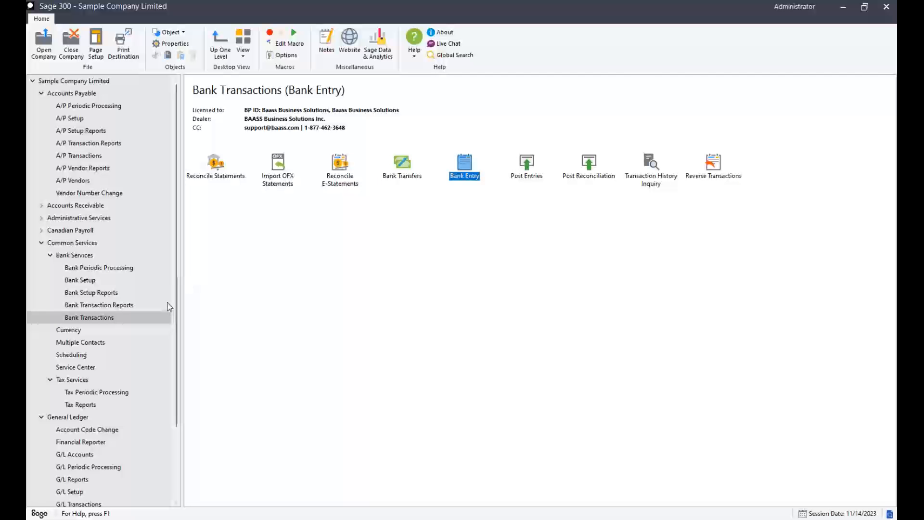
Create a new batch in G/L Journal Entry and choose the Standard entry type
{"action": "left_click_drag", "start_coordinate": [178, 302], "coordinate": [178, 385]}
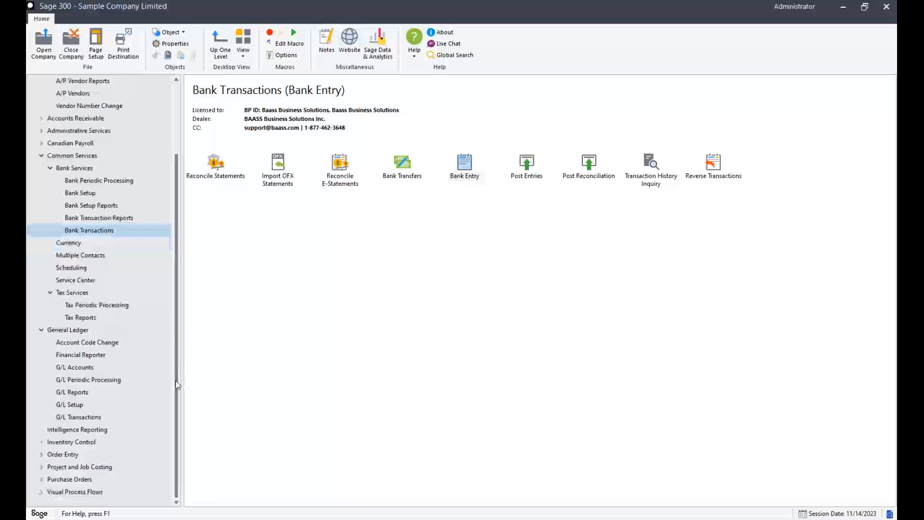
{"action": "left_click", "coordinate": [87, 417]}
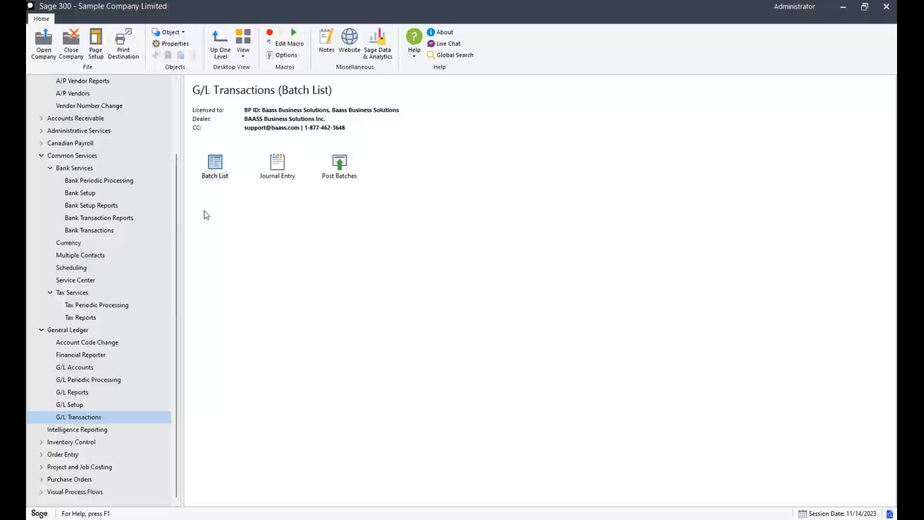
{"action": "left_click", "coordinate": [279, 171]}
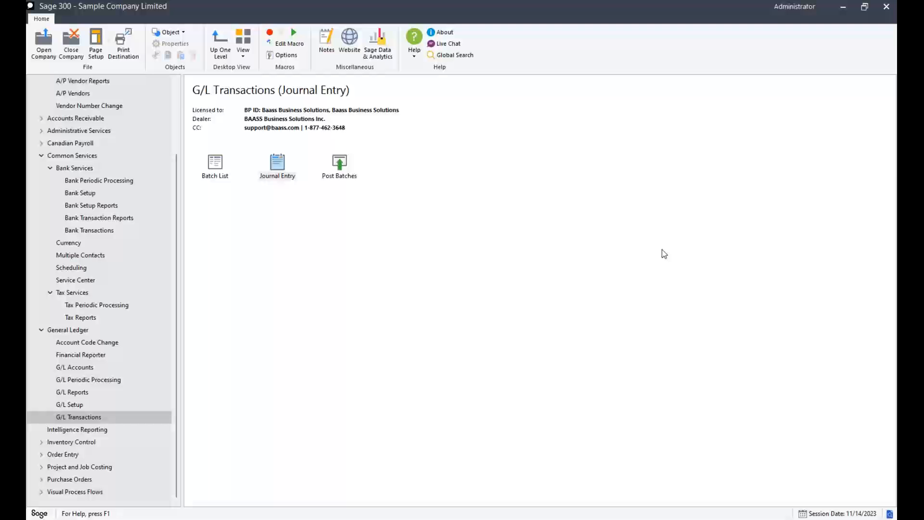
{"action": "left_click_drag", "start_coordinate": [717, 113], "coordinate": [484, 121]}
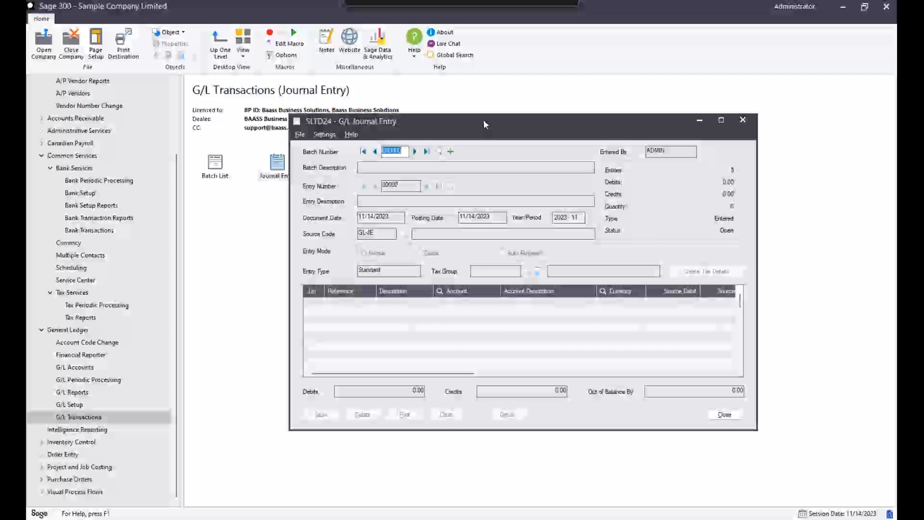
{"action": "left_click", "coordinate": [450, 150]}
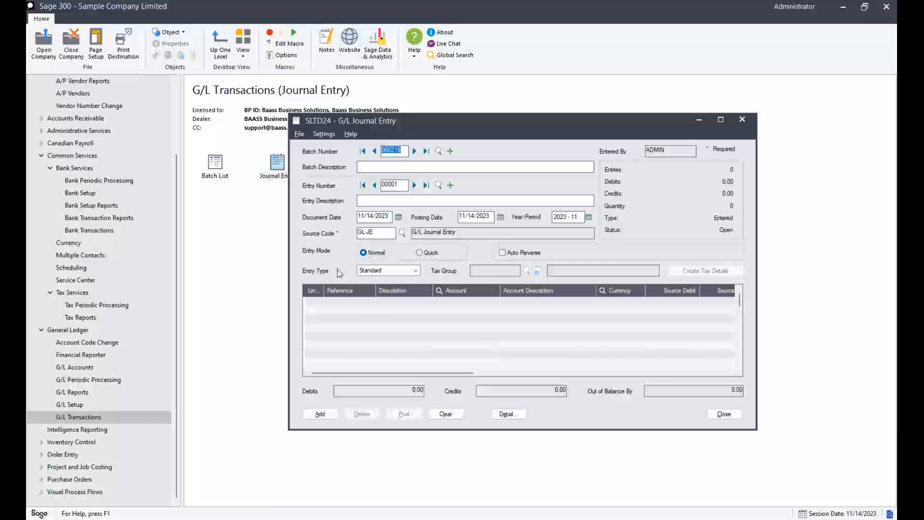
{"action": "left_click", "coordinate": [412, 275]}
{"action": "left_click", "coordinate": [405, 279]}
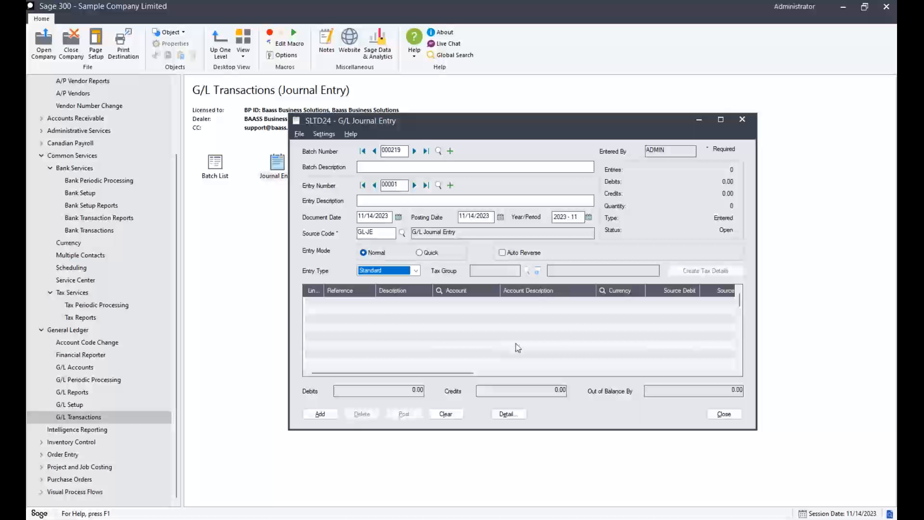
Change the journal entry type to Purchases Tax and assign the HST tax group
{"action": "left_click", "coordinate": [415, 270]}
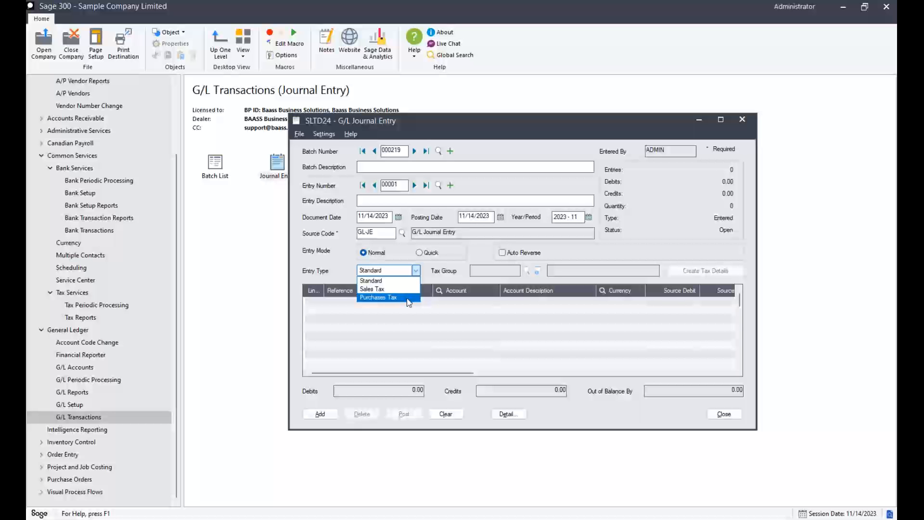
{"action": "left_click", "coordinate": [408, 298]}
{"action": "left_click", "coordinate": [404, 310]}
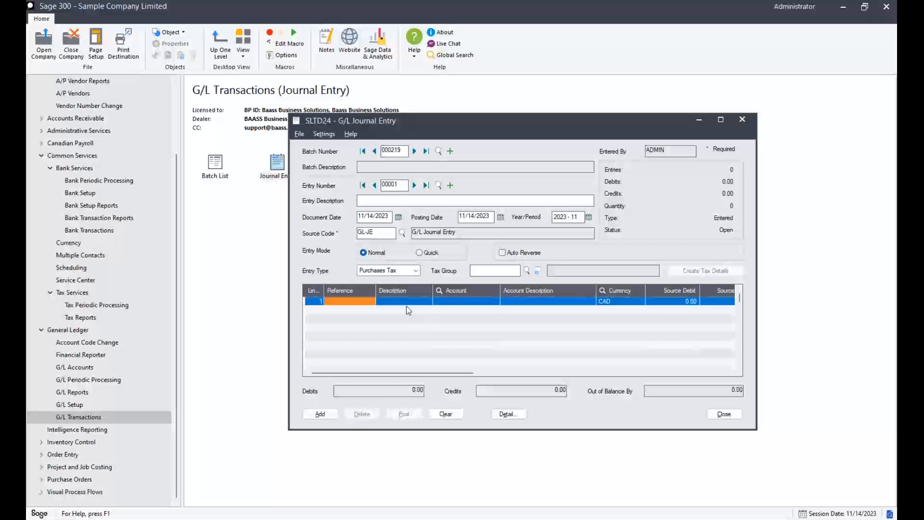
{"action": "left_click", "coordinate": [493, 270]}
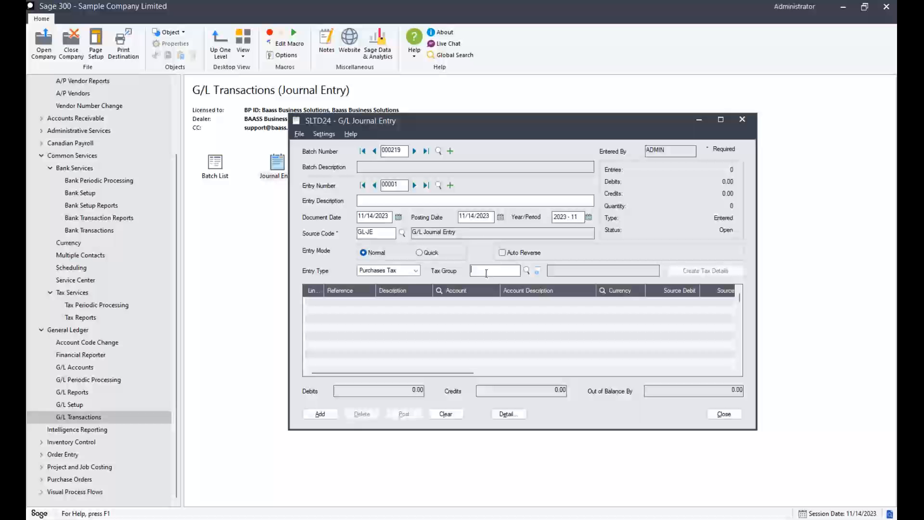
{"action": "type", "text": "HST"}
{"action": "key", "text": "Tab"}
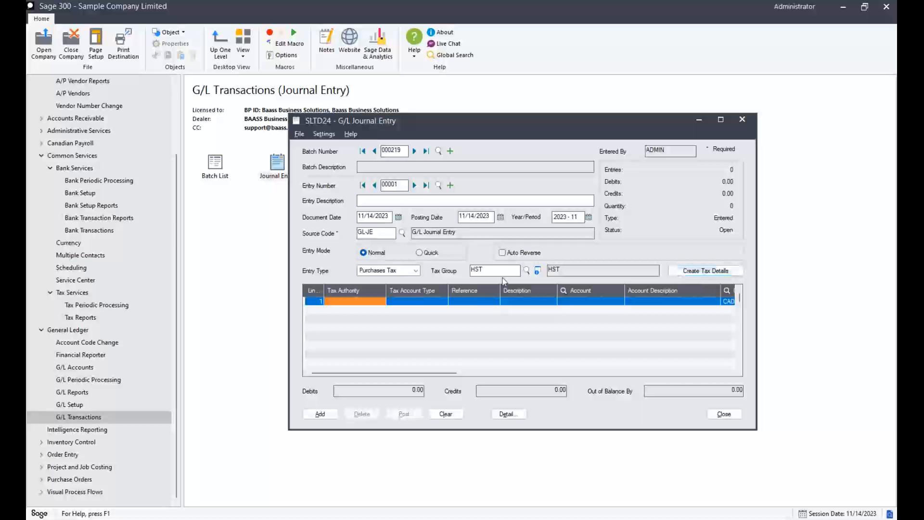
Create the tax details for the HST group and review the new line's tax authority, account type and account
{"action": "left_click", "coordinate": [714, 271]}
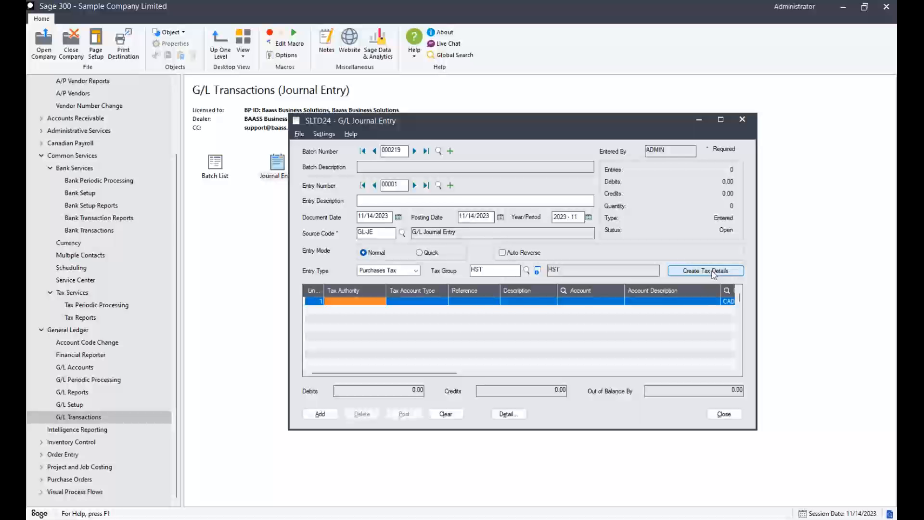
{"action": "left_click", "coordinate": [513, 305]}
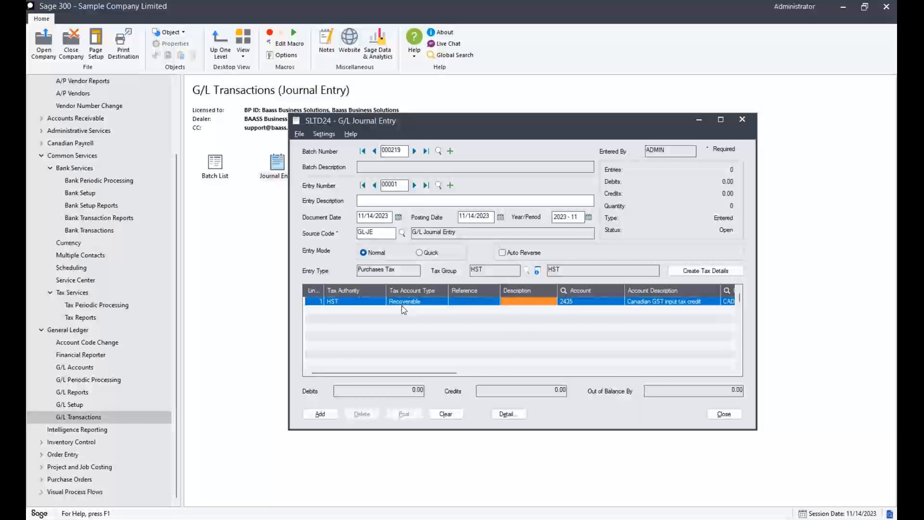
{"action": "left_click", "coordinate": [573, 303]}
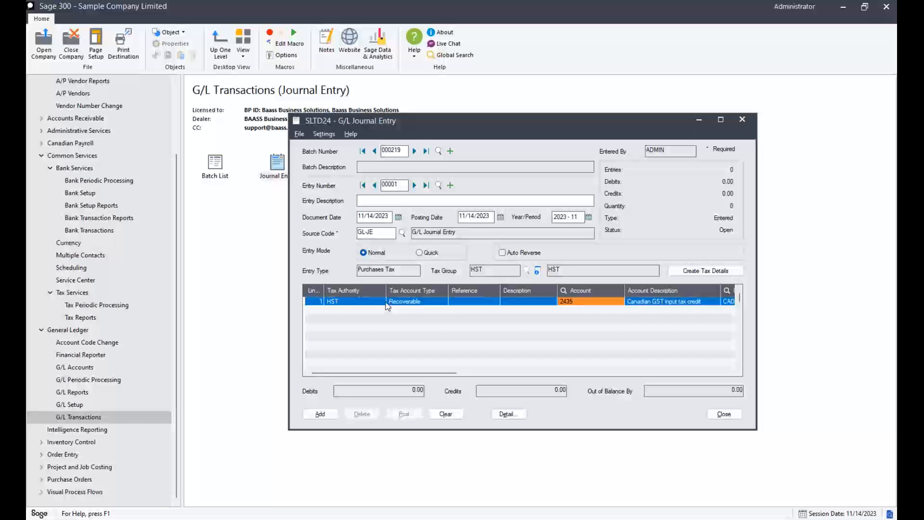
{"action": "left_click", "coordinate": [347, 303]}
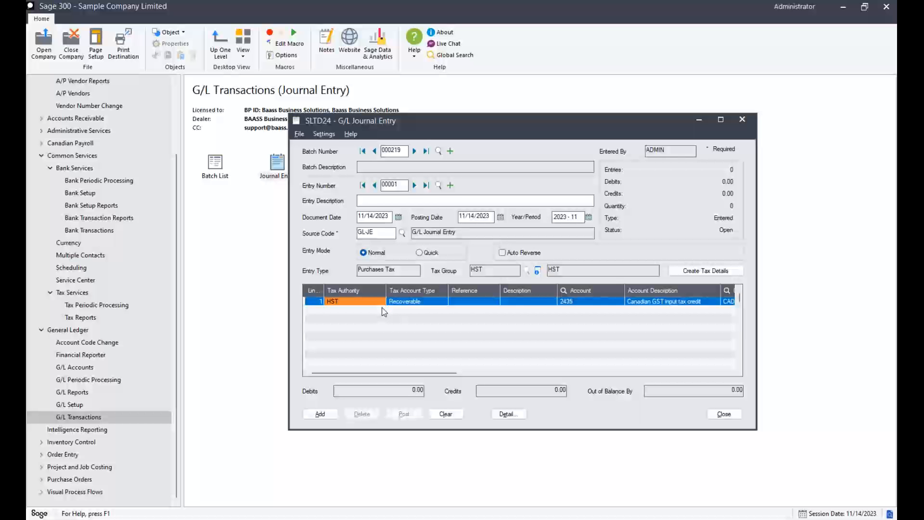
{"action": "left_click_drag", "start_coordinate": [386, 291], "coordinate": [374, 292]}
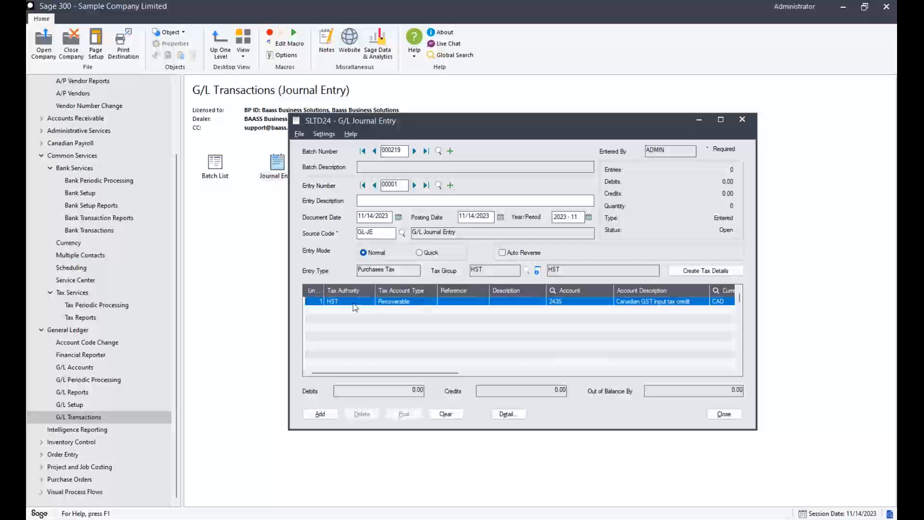
{"action": "left_click", "coordinate": [354, 308]}
{"action": "left_click", "coordinate": [392, 305]}
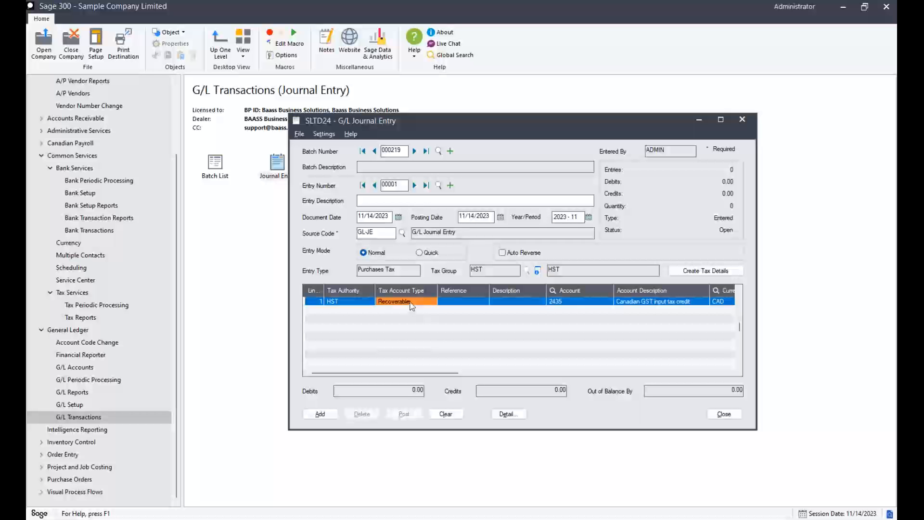
Enter a source debit of 13.00 on the recoverable HST line and start a second detail line
{"action": "left_click", "coordinate": [663, 302]}
{"action": "key", "text": "Right"}
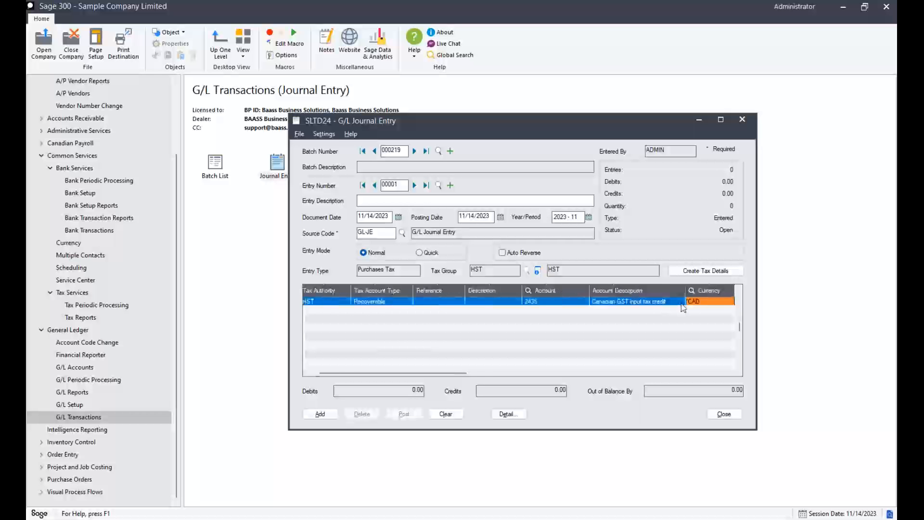
{"action": "key", "text": "Right"}
{"action": "key", "text": "Right"}
{"action": "left_click", "coordinate": [668, 303]}
{"action": "type", "text": "13"}
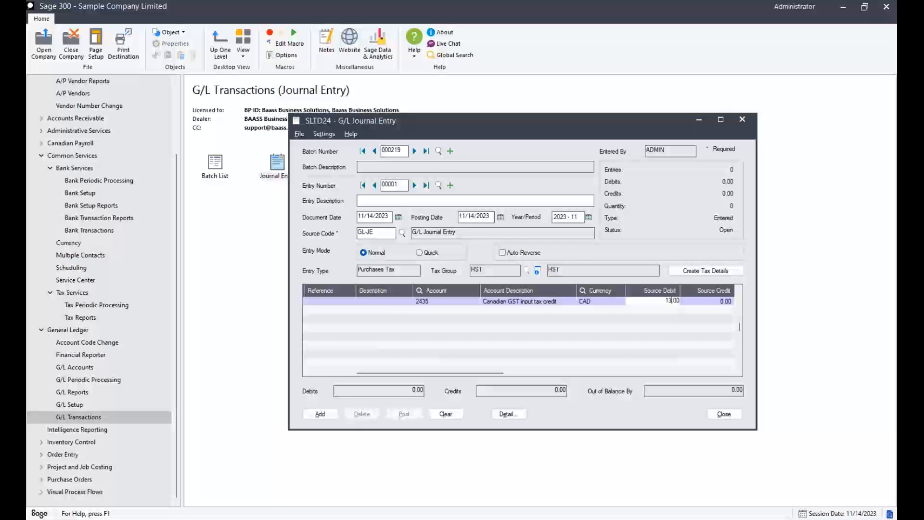
{"action": "key", "text": "Insert"}
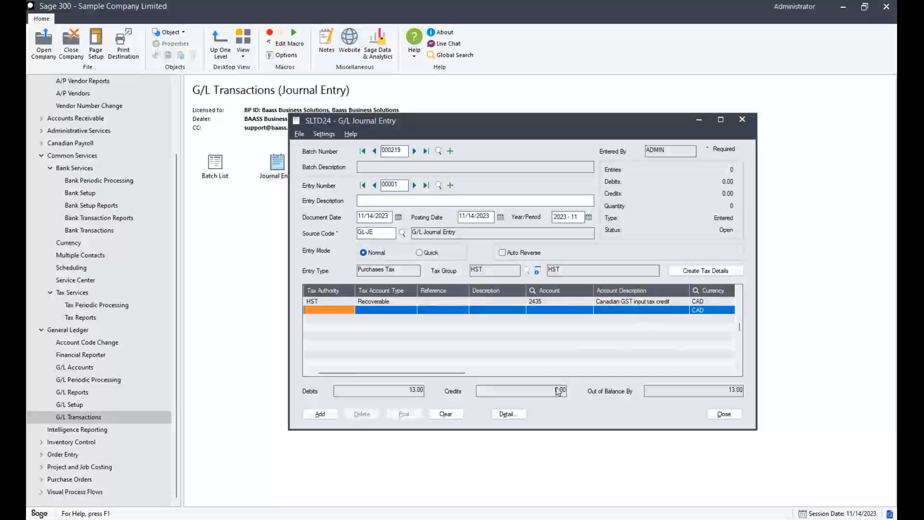
Fill the second detail line with account 6720 and a source debit of 100.00, and start a third line
{"action": "left_click", "coordinate": [385, 312]}
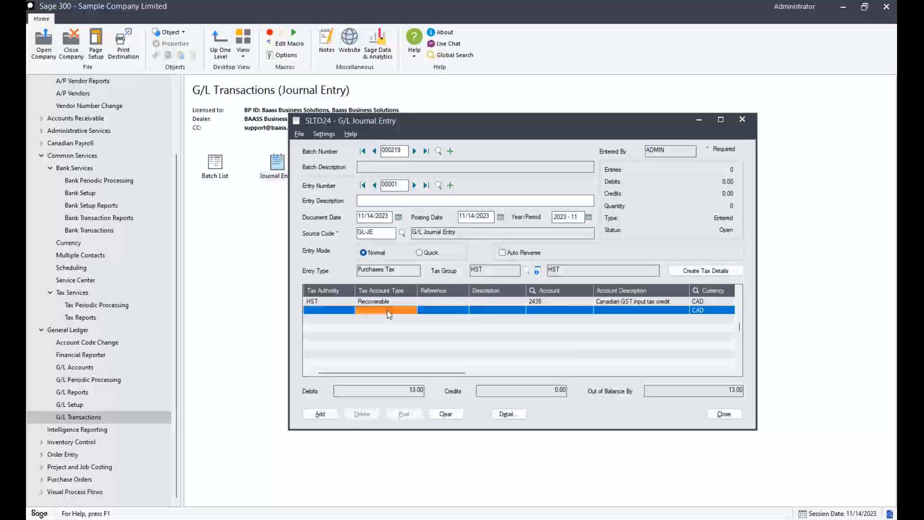
{"action": "key", "text": "Tab"}
{"action": "key", "text": "Tab"}
{"action": "key", "text": "Tab"}
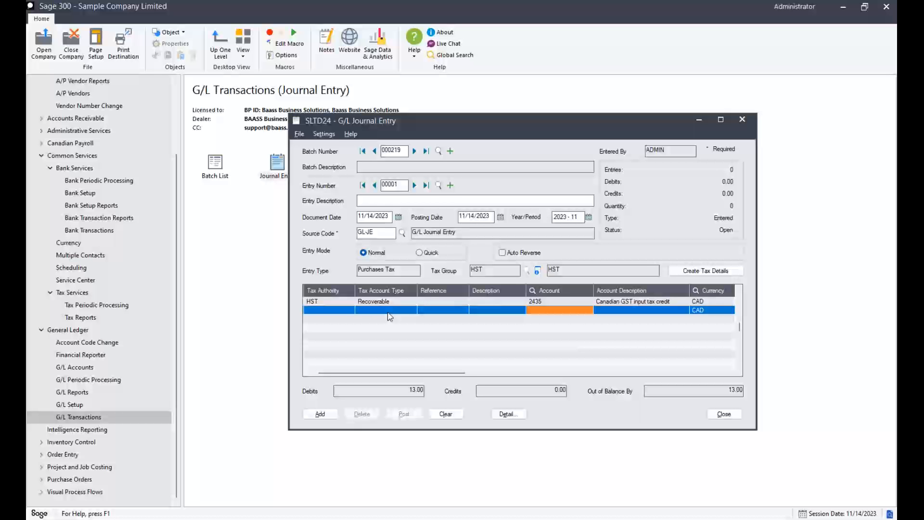
{"action": "type", "text": "6720"}
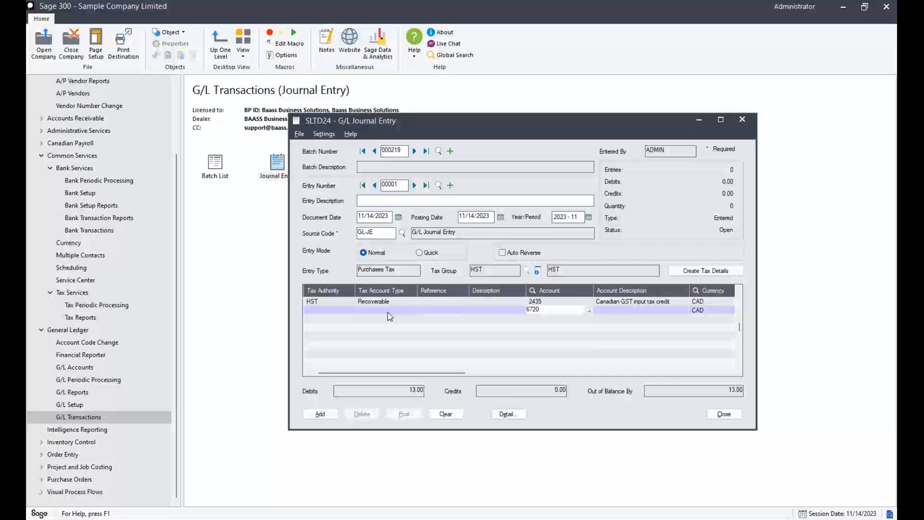
{"action": "key", "text": "Tab"}
{"action": "type", "text": "100"}
{"action": "key", "text": "Tab"}
{"action": "key", "text": "Tab"}
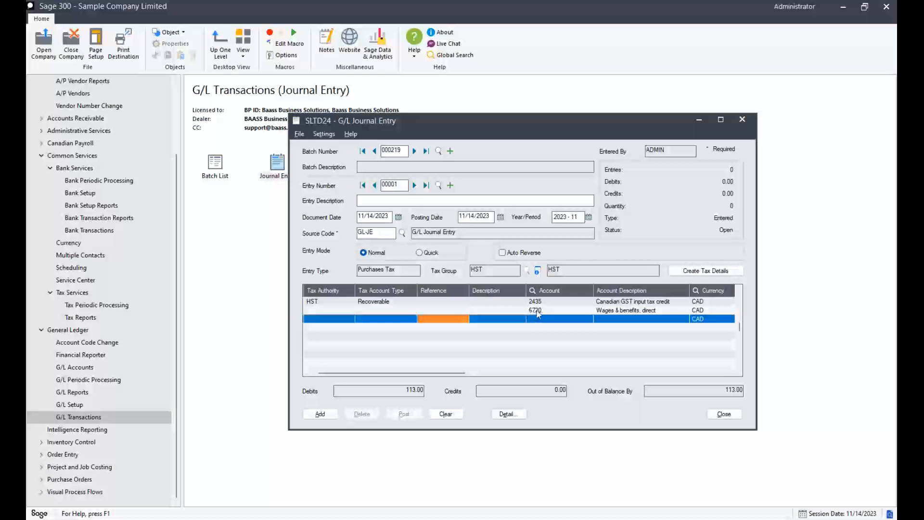
Find the intercompany payables account 2010 by description containing "interc" and credit it 113.00 on the third line
{"action": "left_click", "coordinate": [552, 319]}
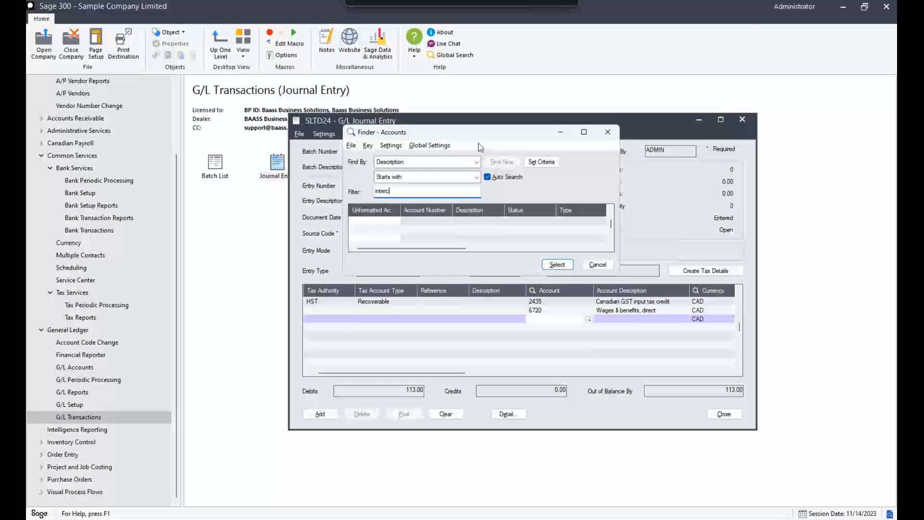
{"action": "left_click_drag", "start_coordinate": [499, 137], "coordinate": [449, 161]}
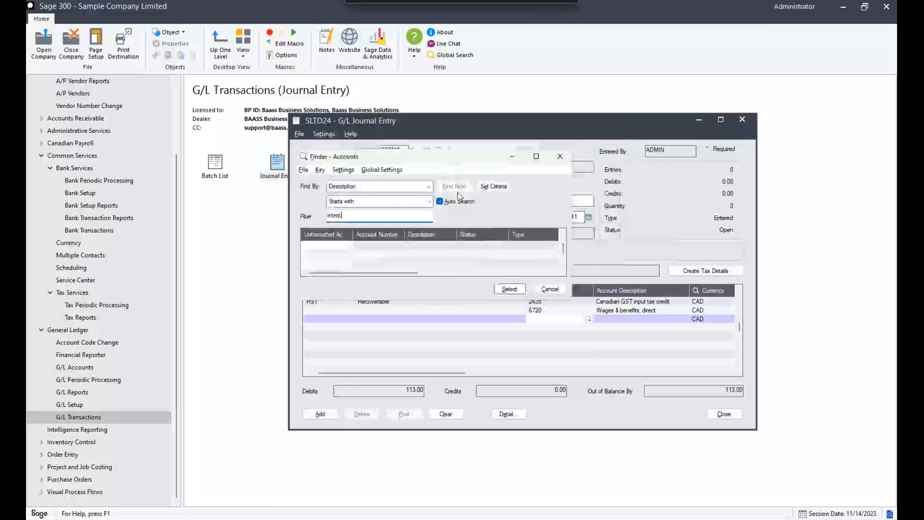
{"action": "left_click", "coordinate": [389, 202]}
{"action": "left_click", "coordinate": [368, 220]}
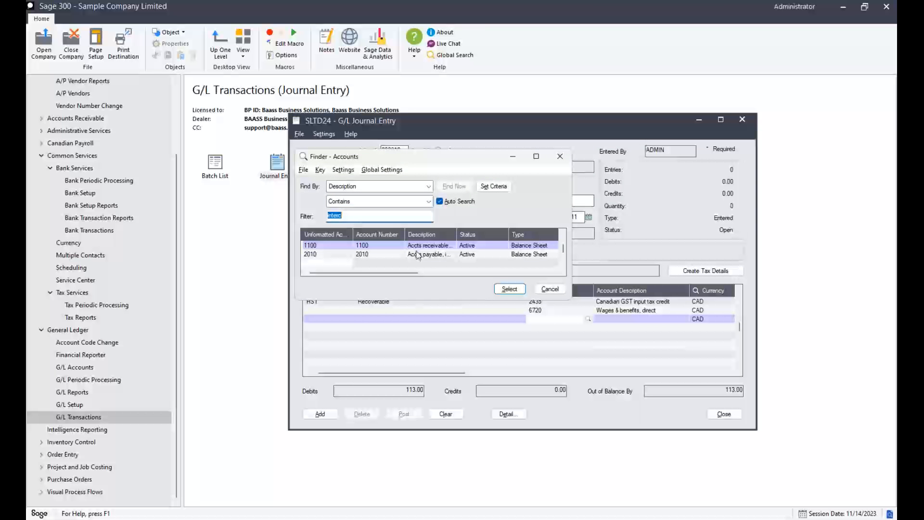
{"action": "left_click", "coordinate": [443, 255]}
{"action": "double_click", "coordinate": [443, 255]}
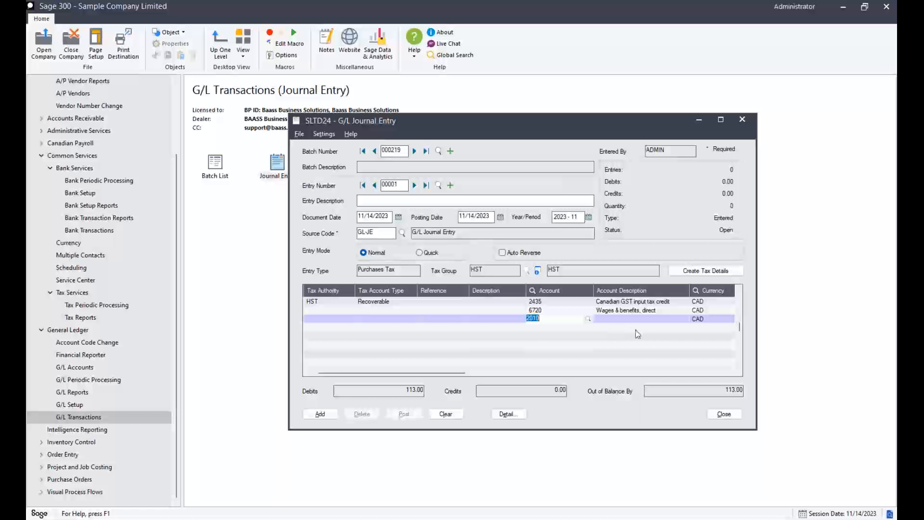
{"action": "key", "text": "Tab"}
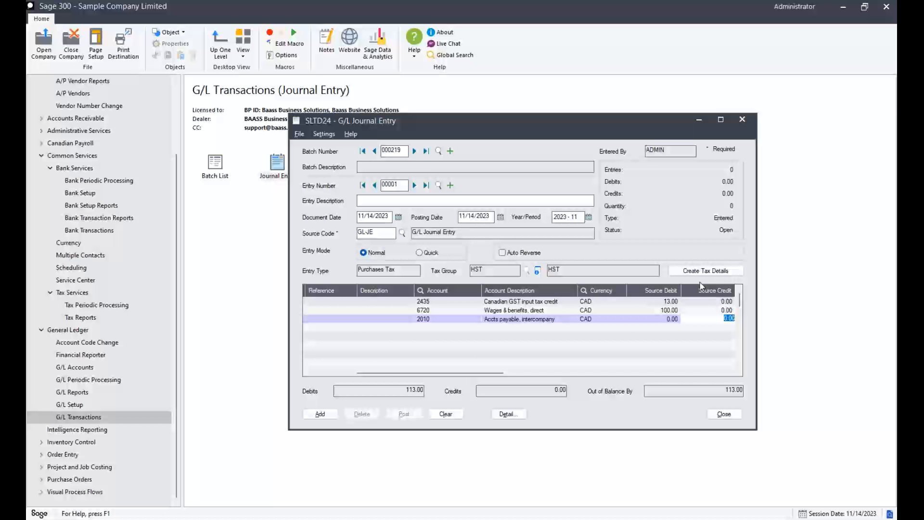
{"action": "type", "text": "113"}
{"action": "key", "text": "Tab"}
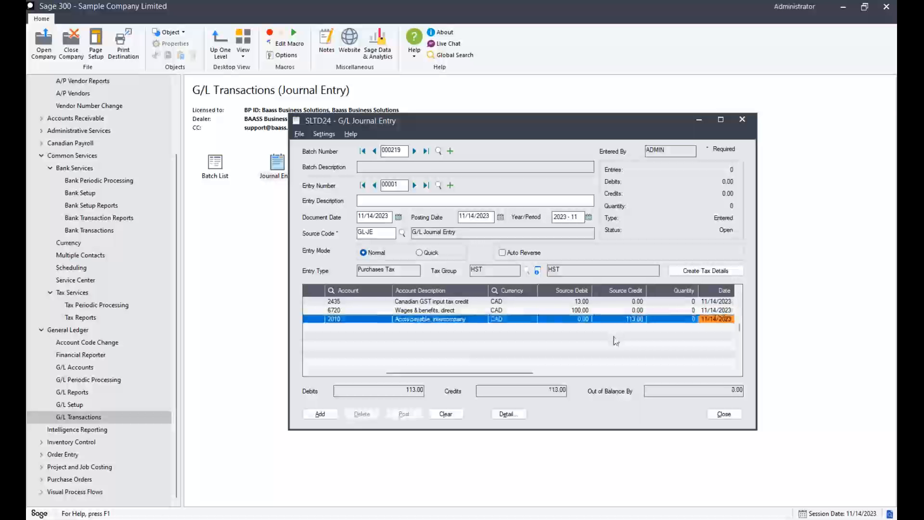
Check the tax authority and account on the recoverable HST line and add the journal entry to the batch
{"action": "left_click", "coordinate": [515, 301]}
{"action": "left_click", "coordinate": [389, 375]}
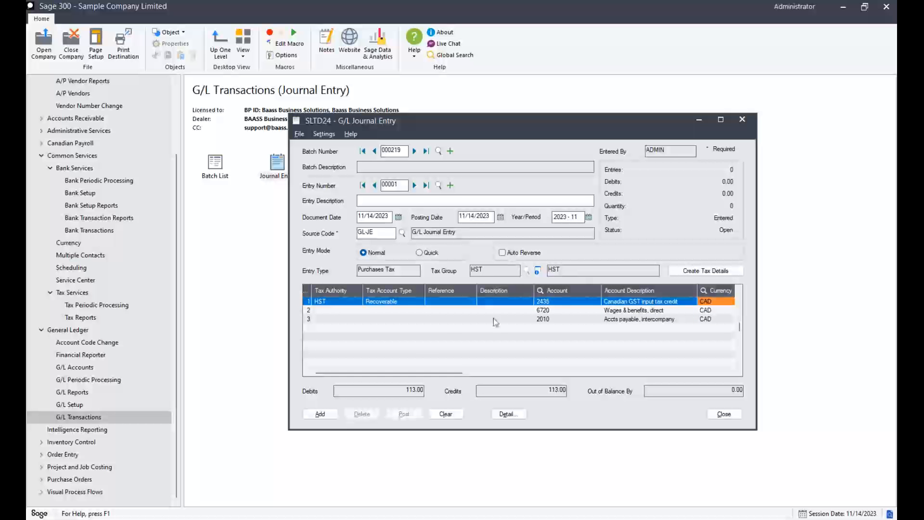
{"action": "left_click", "coordinate": [545, 303]}
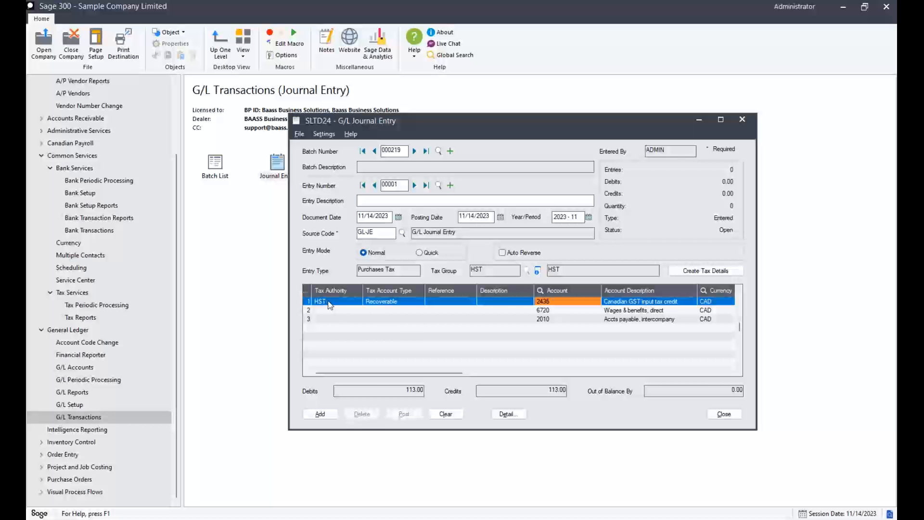
{"action": "left_click", "coordinate": [324, 416]}
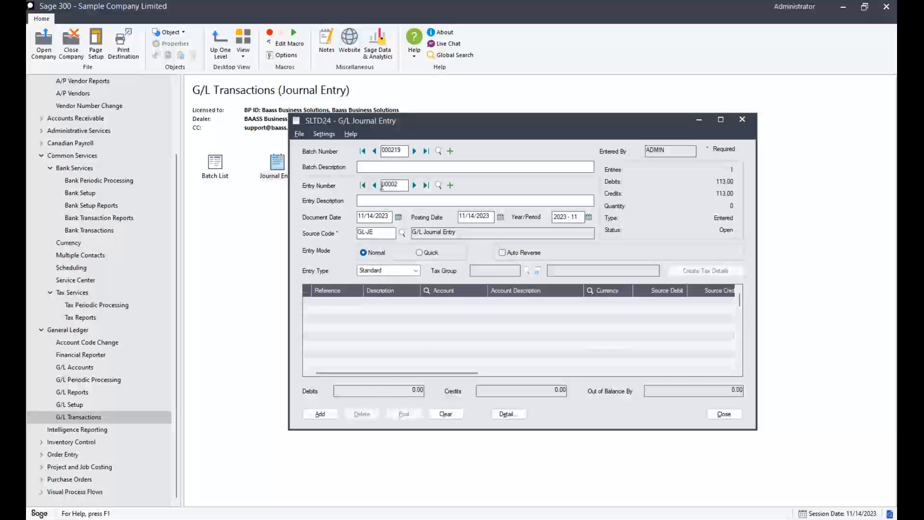
Return to entry 00001, post batch 000219 and close G/L Journal Entry
{"action": "left_click", "coordinate": [374, 185]}
{"action": "left_click", "coordinate": [414, 416]}
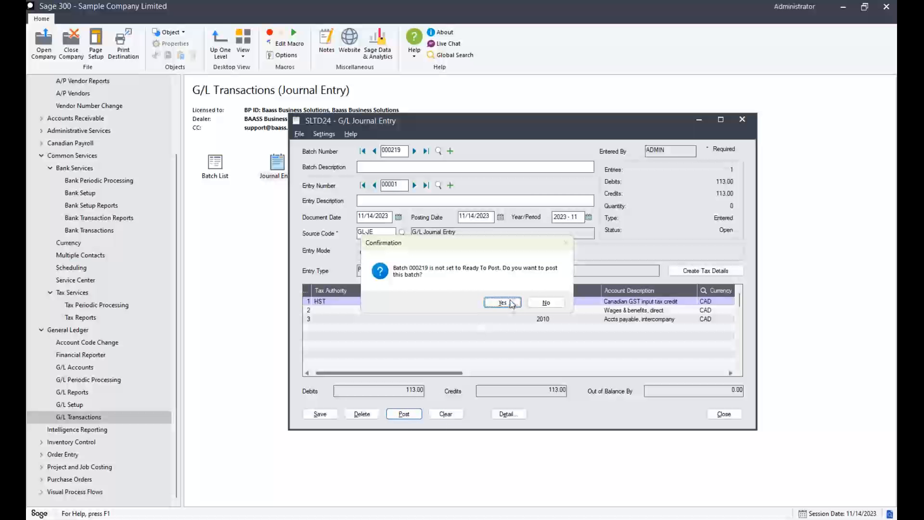
{"action": "left_click", "coordinate": [507, 304]}
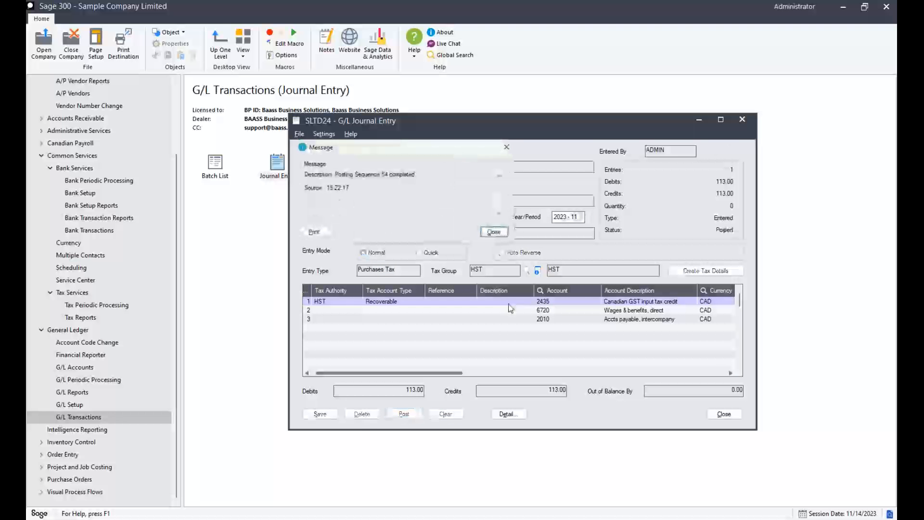
{"action": "left_click", "coordinate": [493, 232]}
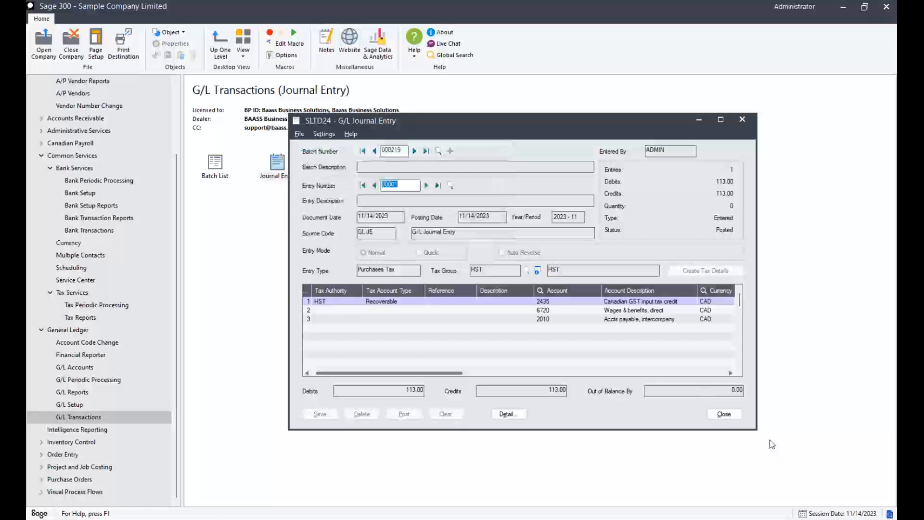
{"action": "left_click", "coordinate": [723, 414]}
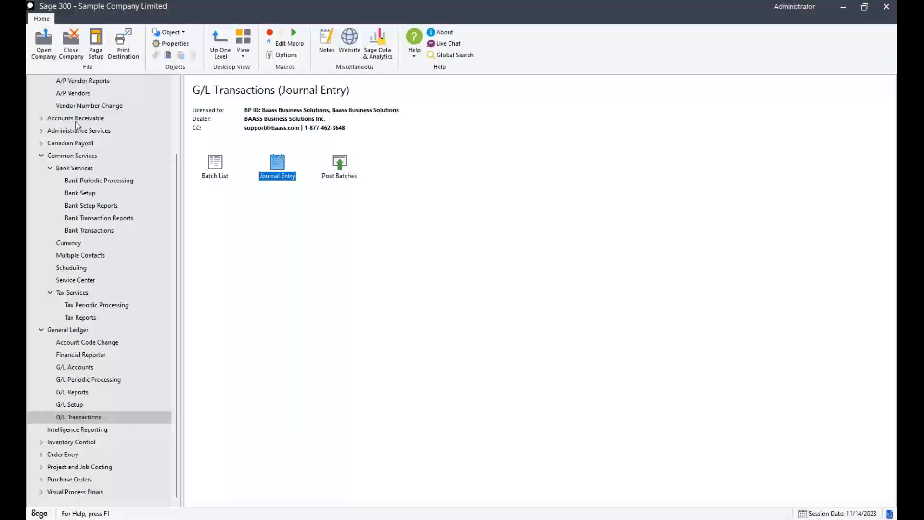
Post invoice batch 62 from the A/P Invoice Batch List and dismiss the posting message
{"action": "scroll", "coordinate": [77, 125], "scroll_direction": "up", "scroll_amount": 2}
{"action": "left_click", "coordinate": [79, 143]}
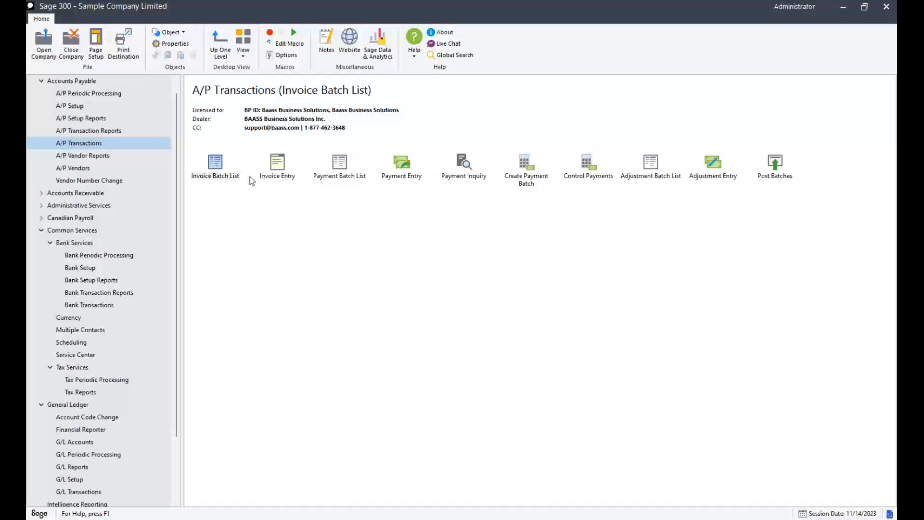
{"action": "double_click", "coordinate": [221, 171]}
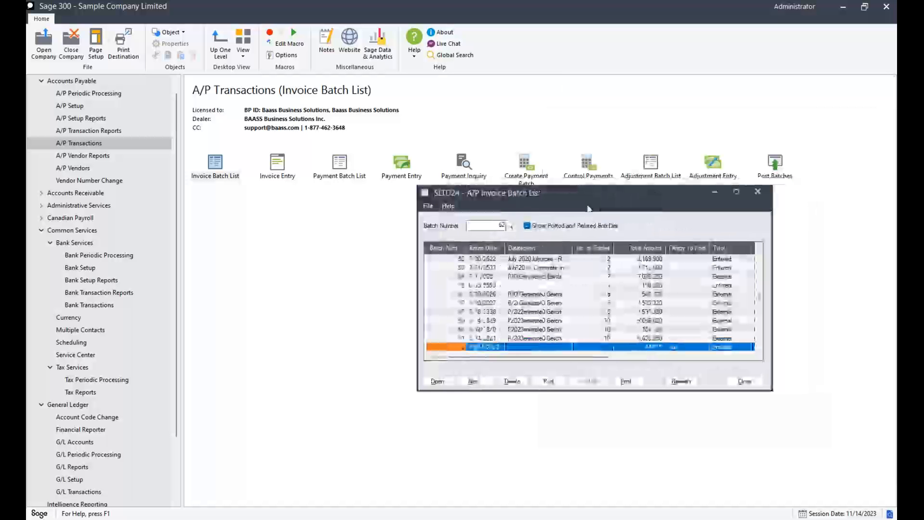
{"action": "left_click", "coordinate": [547, 383]}
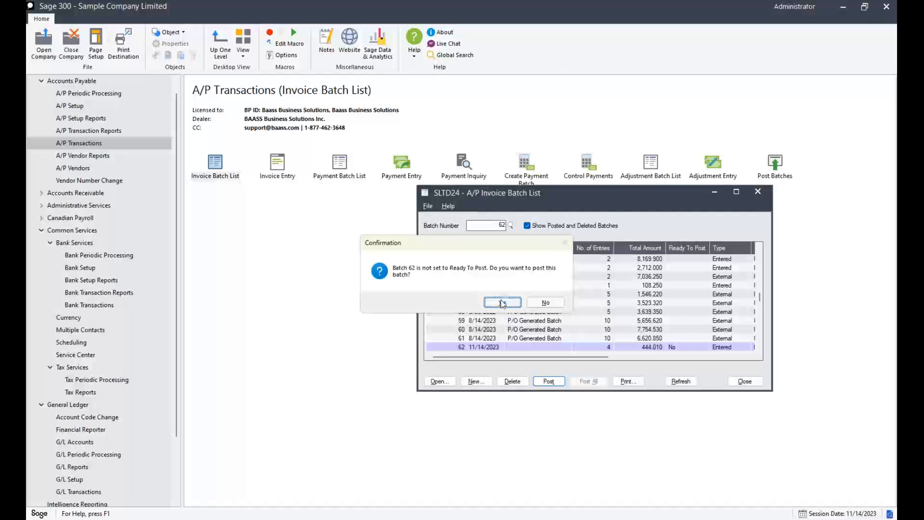
{"action": "left_click", "coordinate": [501, 302]}
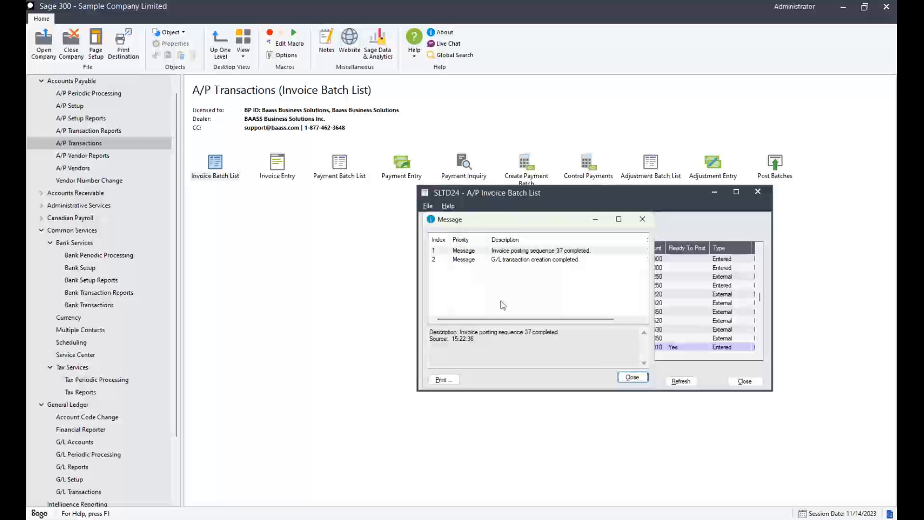
{"action": "left_click", "coordinate": [633, 378]}
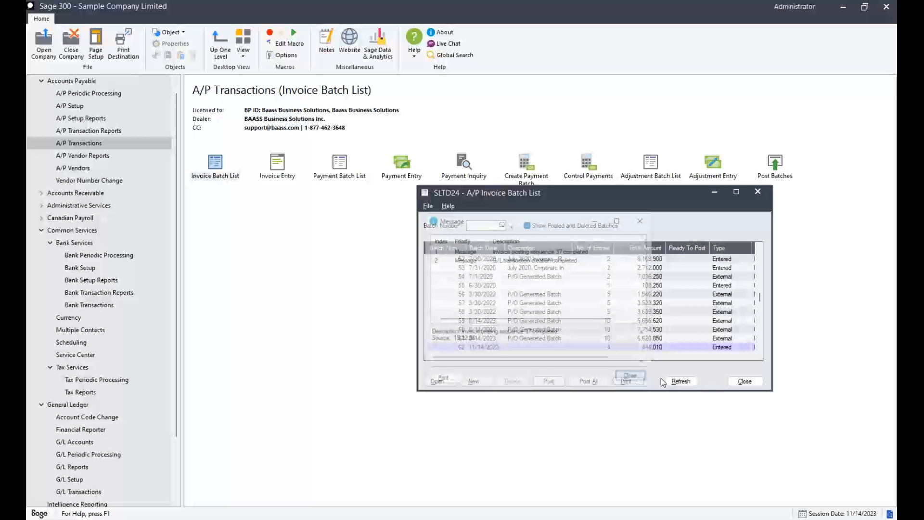
Close the A/P Invoice Batch List and open the Tax Tracking report under Tax Services
{"action": "left_click", "coordinate": [744, 382]}
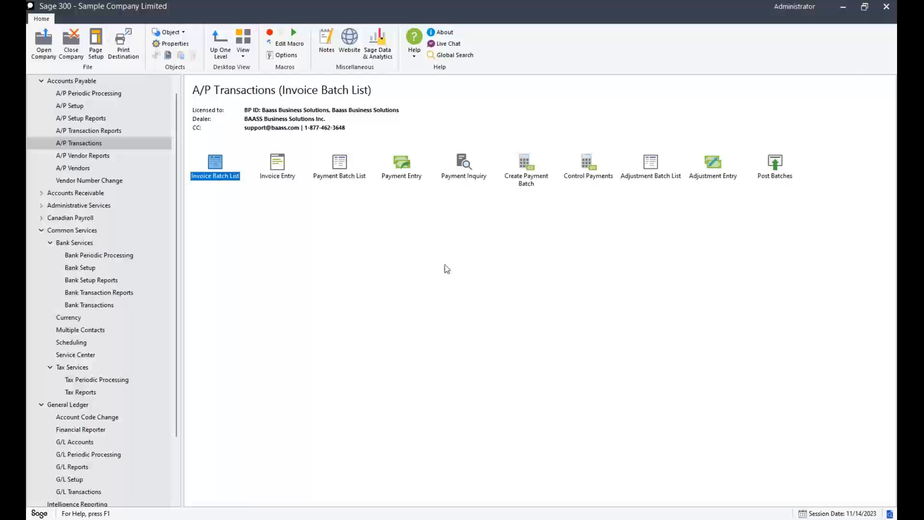
{"action": "left_click", "coordinate": [131, 320]}
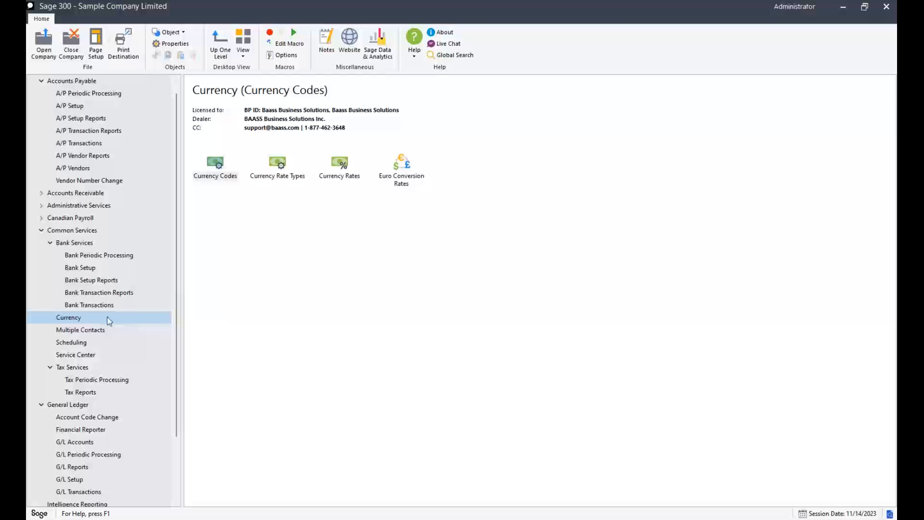
{"action": "scroll", "coordinate": [108, 318], "scroll_direction": "down", "scroll_amount": 2}
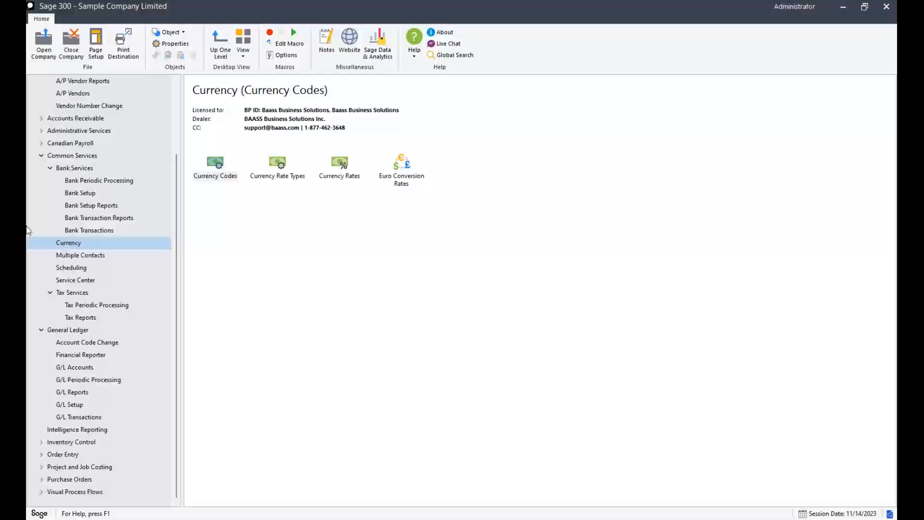
{"action": "left_click", "coordinate": [88, 320]}
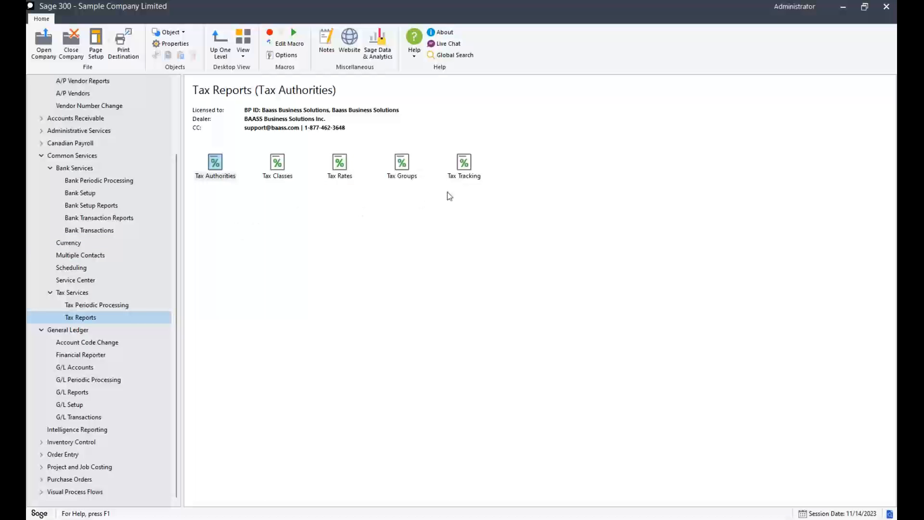
{"action": "left_click", "coordinate": [467, 166]}
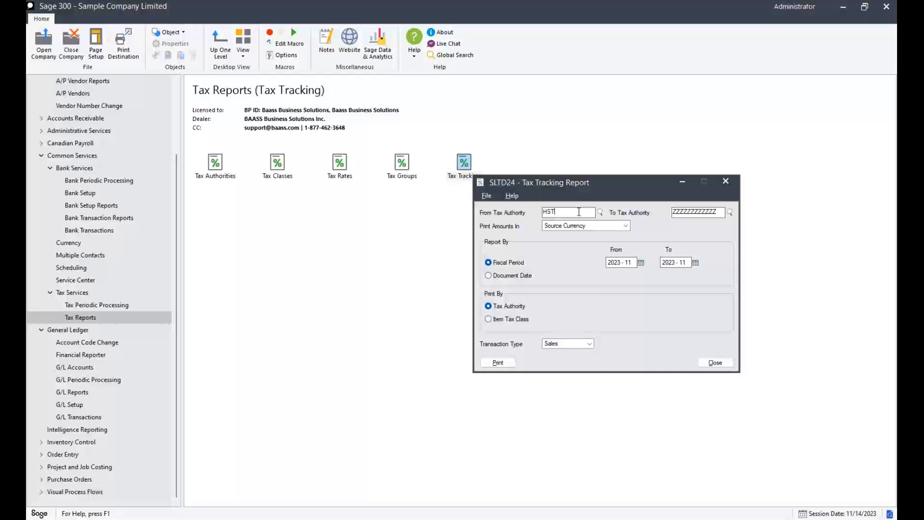
Print the Tax Tracking report from tax authority HST to HST with the transaction type set to Purchases
{"action": "key", "text": "Tab"}
{"action": "type", "text": "HST"}
{"action": "key", "text": "Tab"}
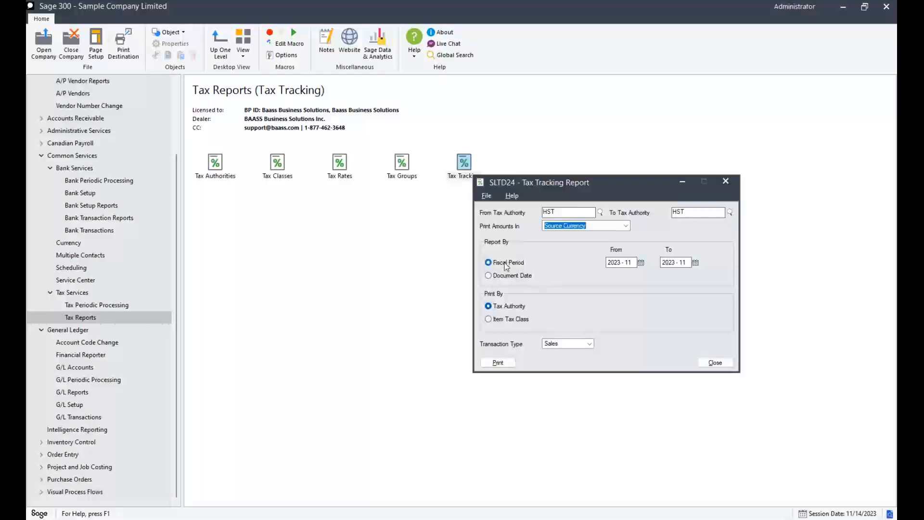
{"action": "left_click", "coordinate": [583, 343]}
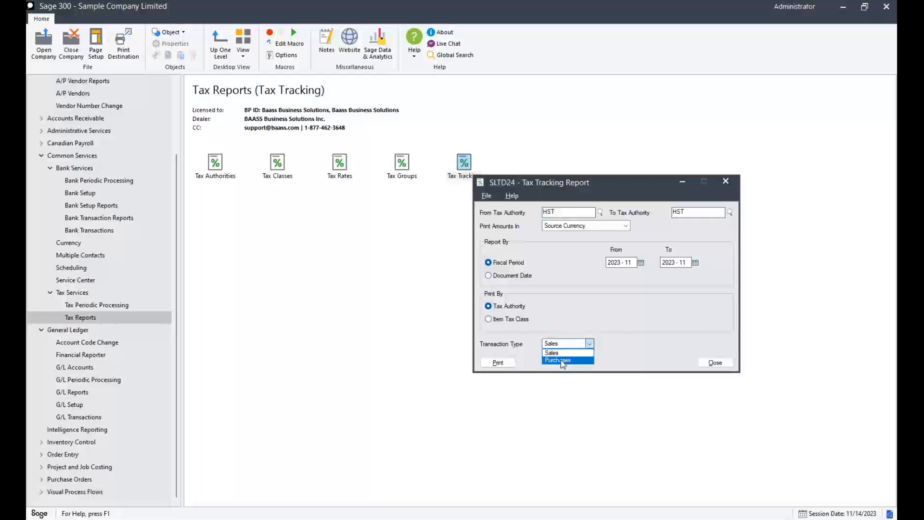
{"action": "left_click", "coordinate": [561, 361]}
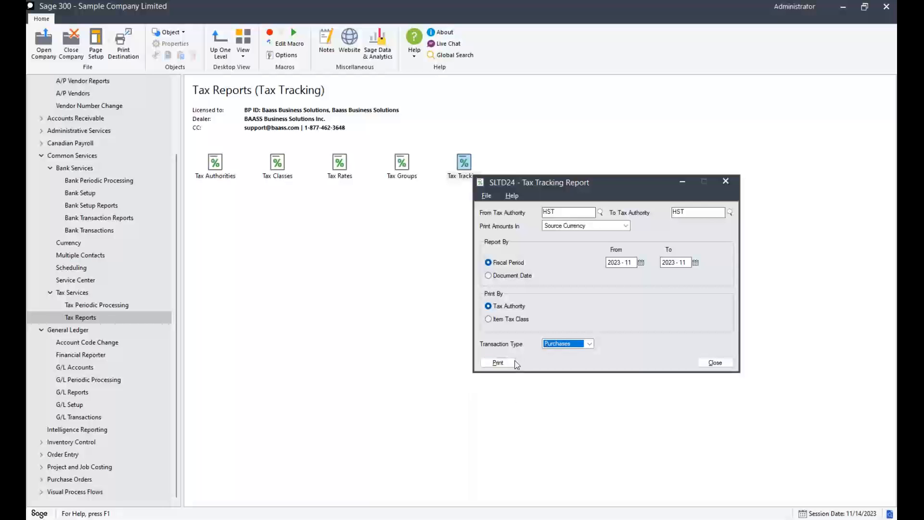
{"action": "left_click", "coordinate": [501, 363]}
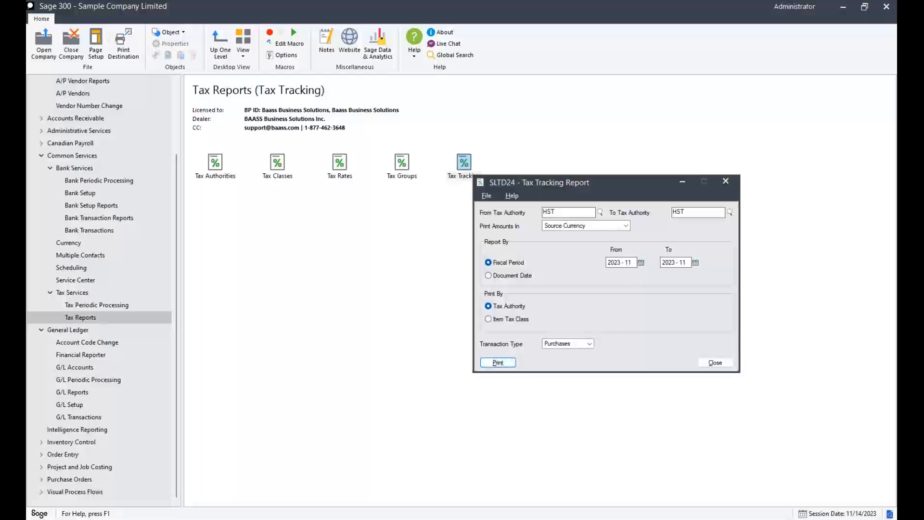
Examine the purchases tax tracking preview for HST, then close it and the Tax Tracking Report window
{"action": "left_click_drag", "start_coordinate": [719, 81], "coordinate": [391, 2]}
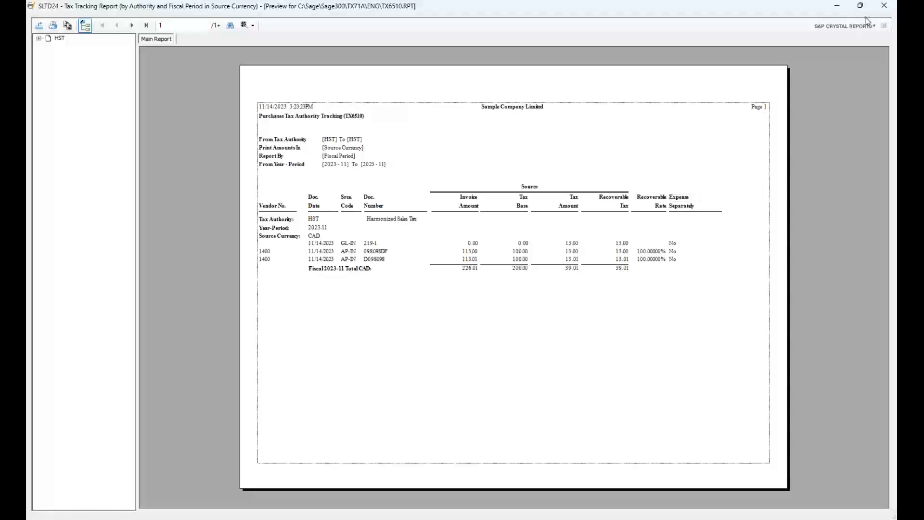
{"action": "left_click", "coordinate": [884, 6]}
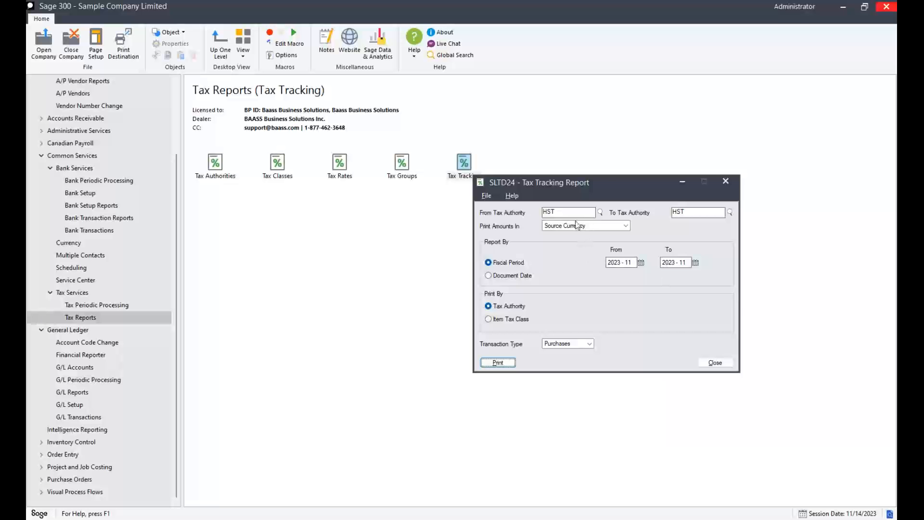
{"action": "left_click_drag", "start_coordinate": [588, 186], "coordinate": [627, 154]}
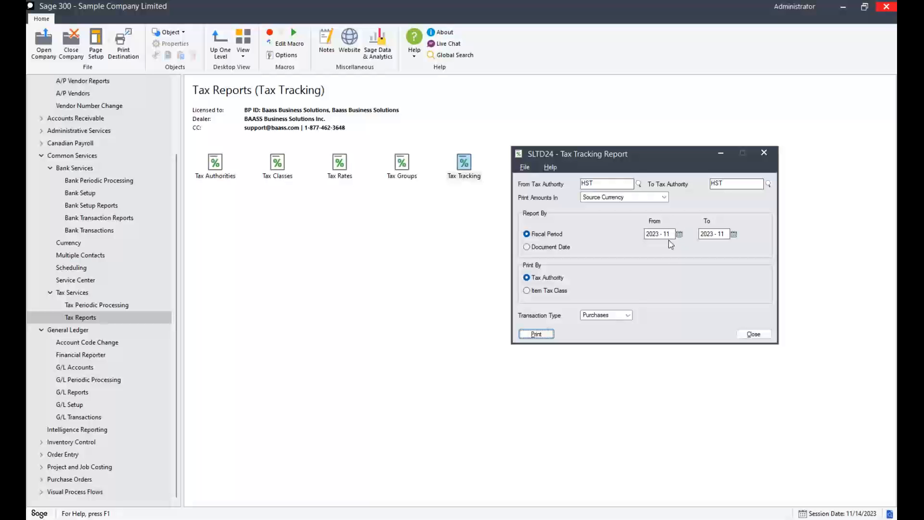
{"action": "left_click_drag", "start_coordinate": [646, 162], "coordinate": [681, 198]}
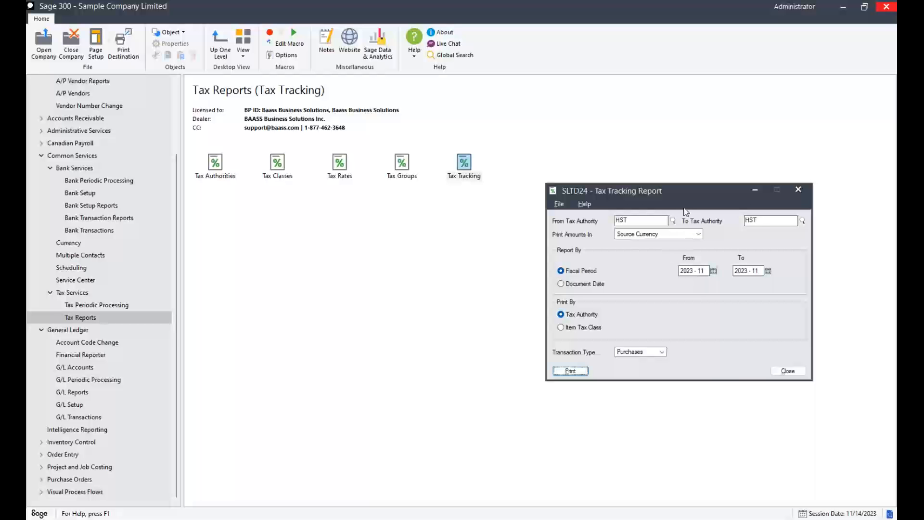
{"action": "left_click_drag", "start_coordinate": [694, 196], "coordinate": [706, 214]}
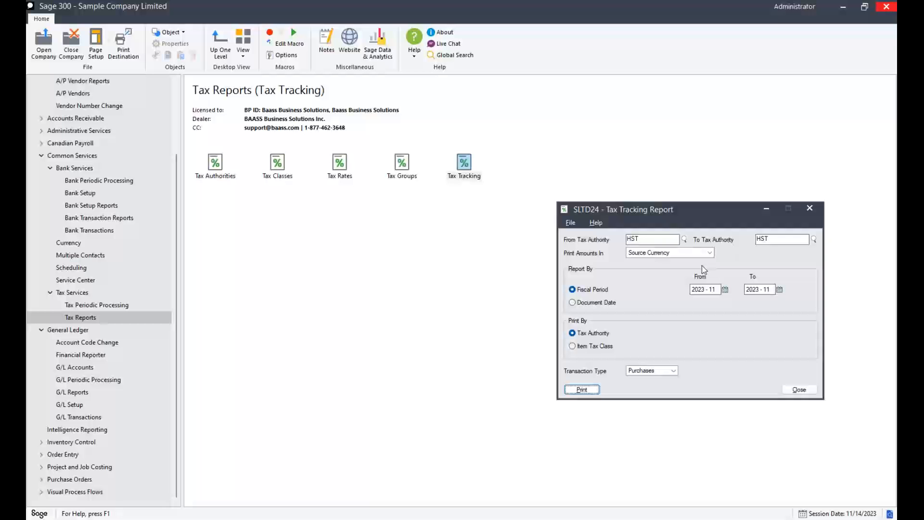
{"action": "left_click", "coordinate": [798, 390]}
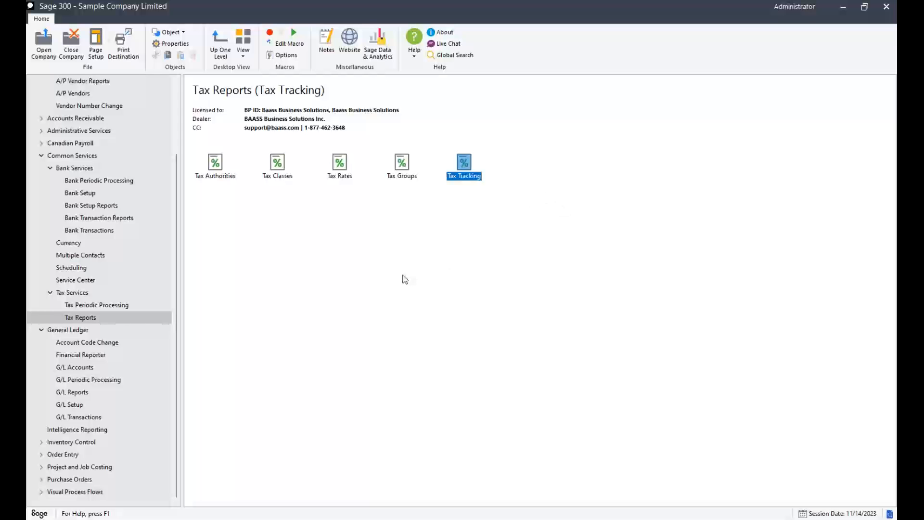
Open the CAD price record on the CANADA price list for item A1-103/0 in I/C Item Pricing
{"action": "left_click", "coordinate": [71, 442]}
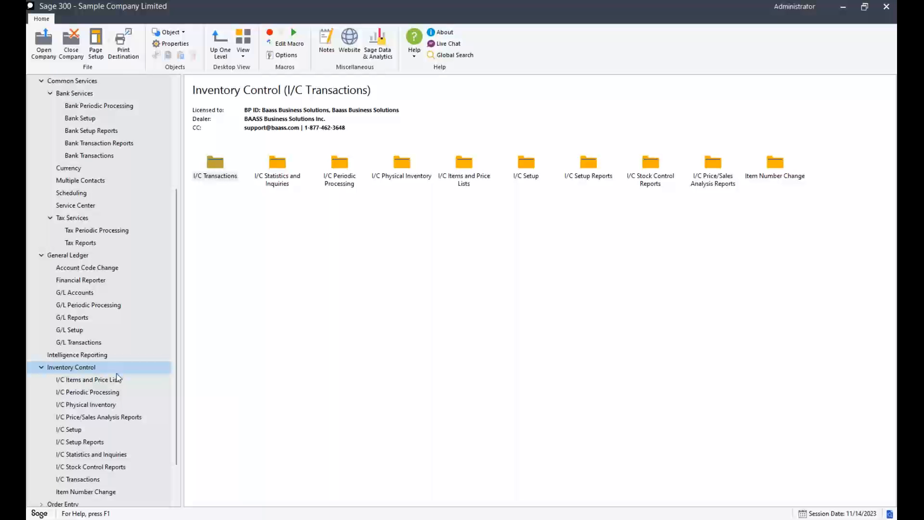
{"action": "left_click", "coordinate": [92, 380]}
{"action": "left_click", "coordinate": [402, 166]}
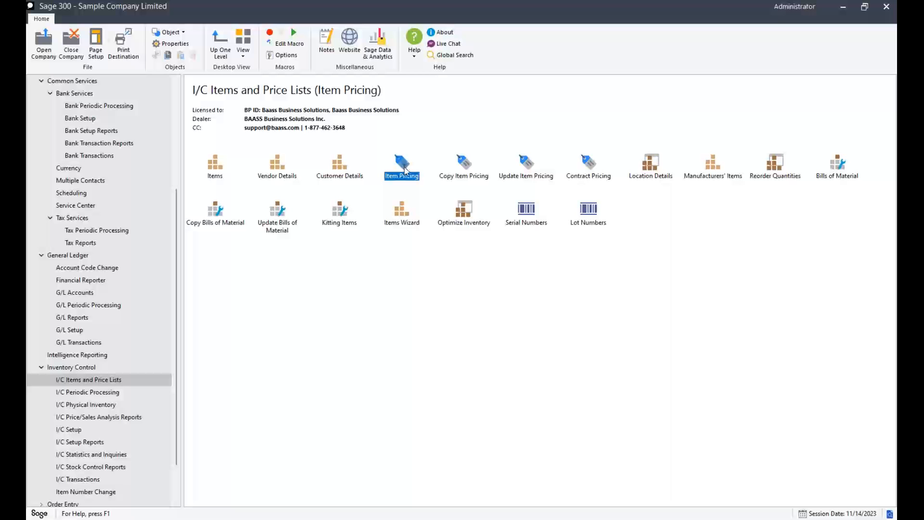
{"action": "left_click", "coordinate": [411, 183]}
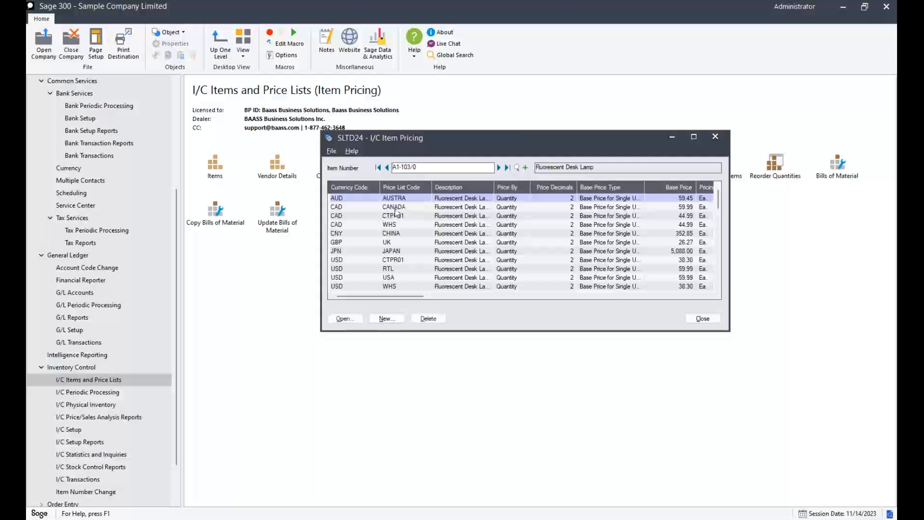
{"action": "left_click", "coordinate": [395, 212]}
{"action": "left_click", "coordinate": [349, 320]}
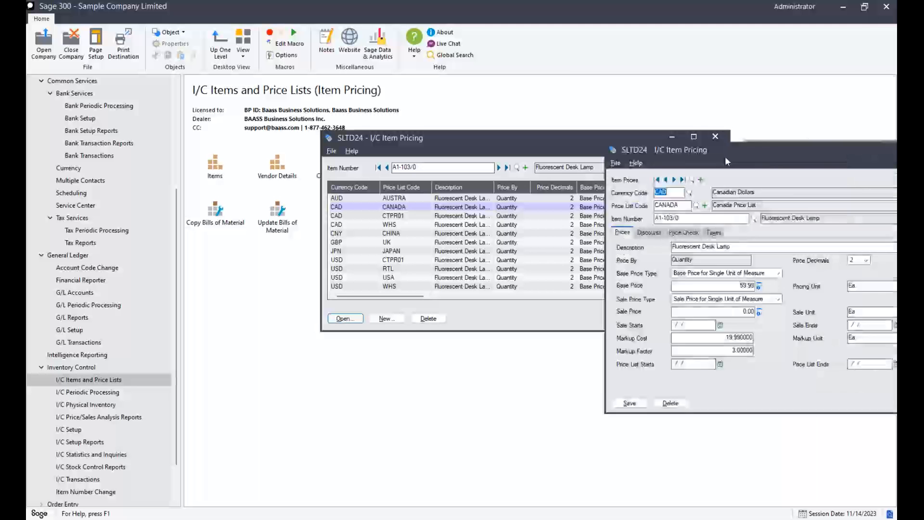
Examine the tax, price and price check settings of the item's Canada price record, then close I/C Item Pricing
{"action": "left_click", "coordinate": [520, 217]}
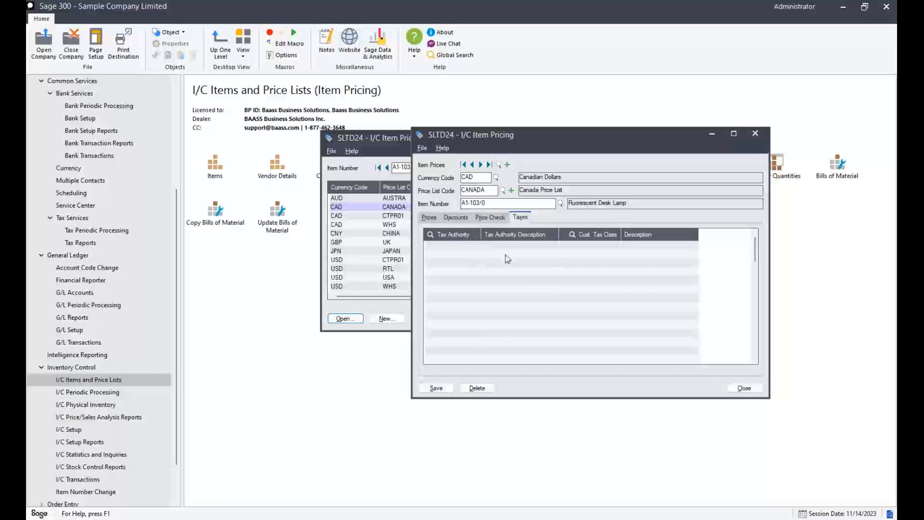
{"action": "left_click", "coordinate": [431, 216]}
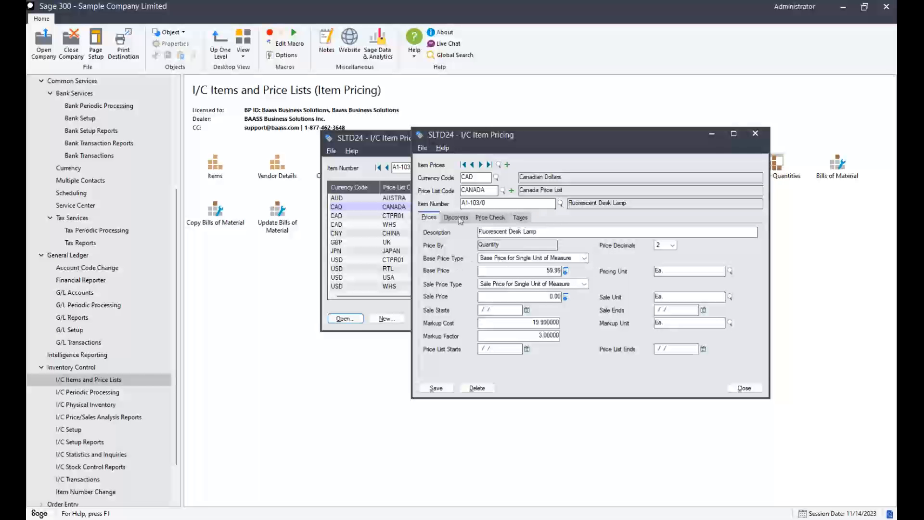
{"action": "left_click", "coordinate": [521, 217]}
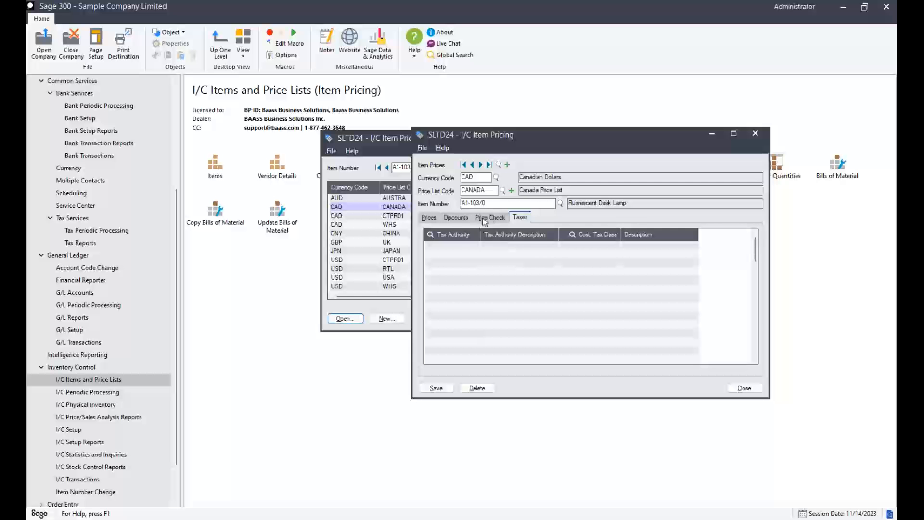
{"action": "left_click", "coordinate": [433, 218]}
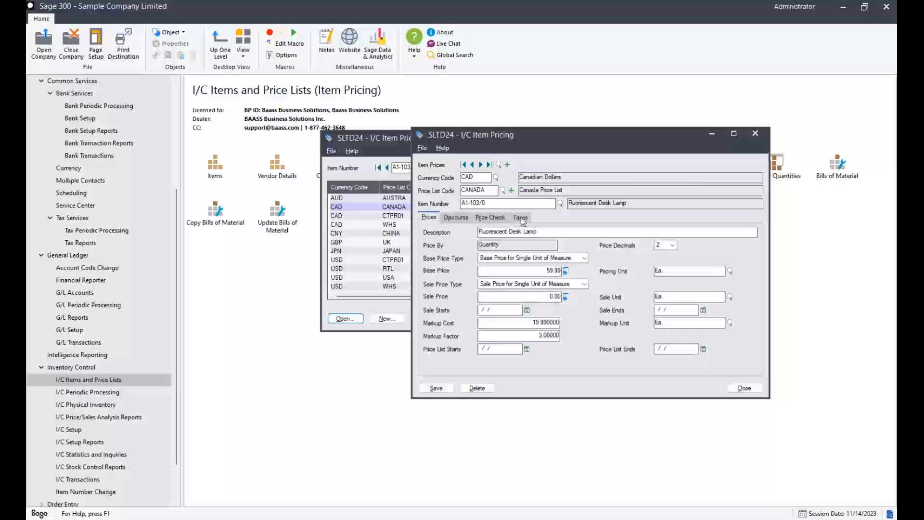
{"action": "left_click", "coordinate": [520, 218]}
{"action": "left_click", "coordinate": [488, 219]}
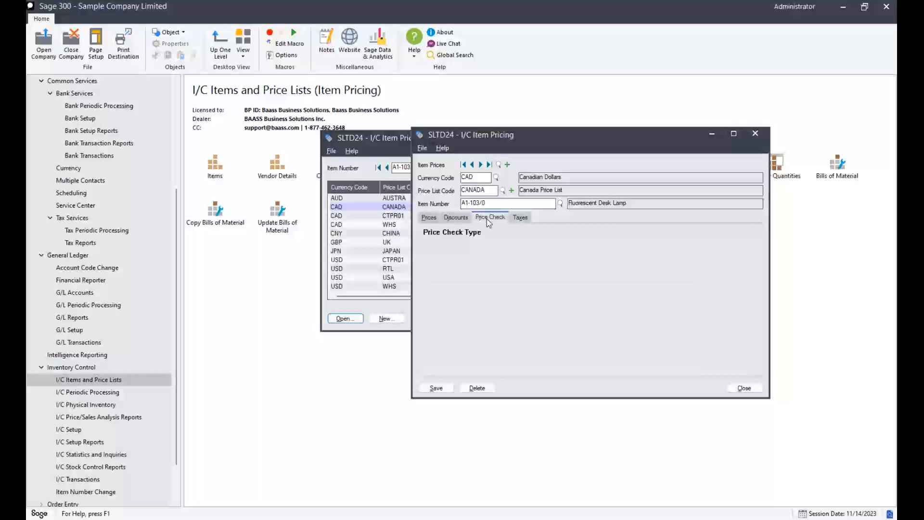
{"action": "left_click", "coordinate": [433, 219]}
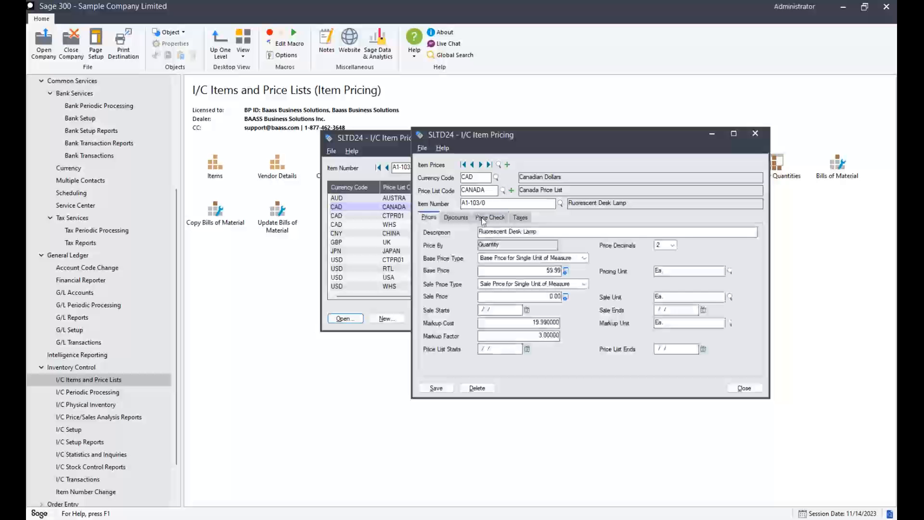
{"action": "left_click", "coordinate": [745, 389]}
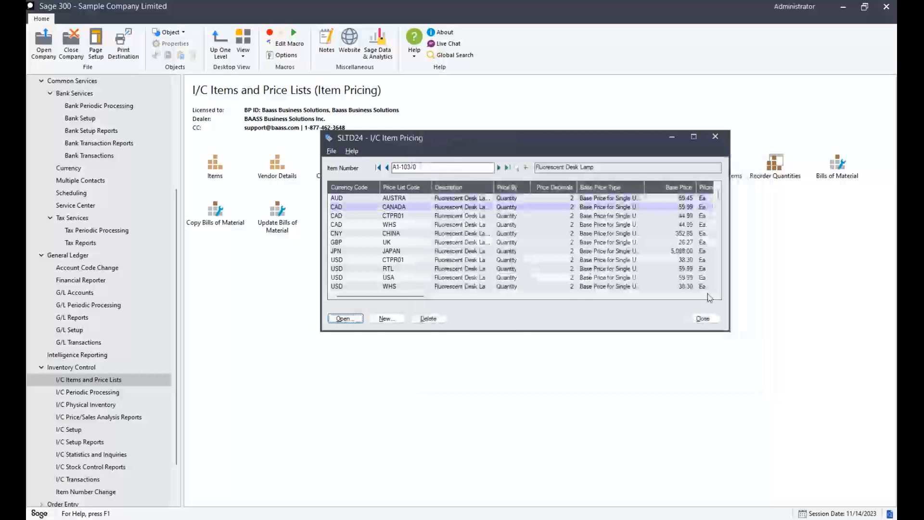
{"action": "left_click", "coordinate": [703, 318]}
Open the I/C Items record of A1-103/0 and check the sales tax class of its PST authority
{"action": "left_click", "coordinate": [216, 174]}
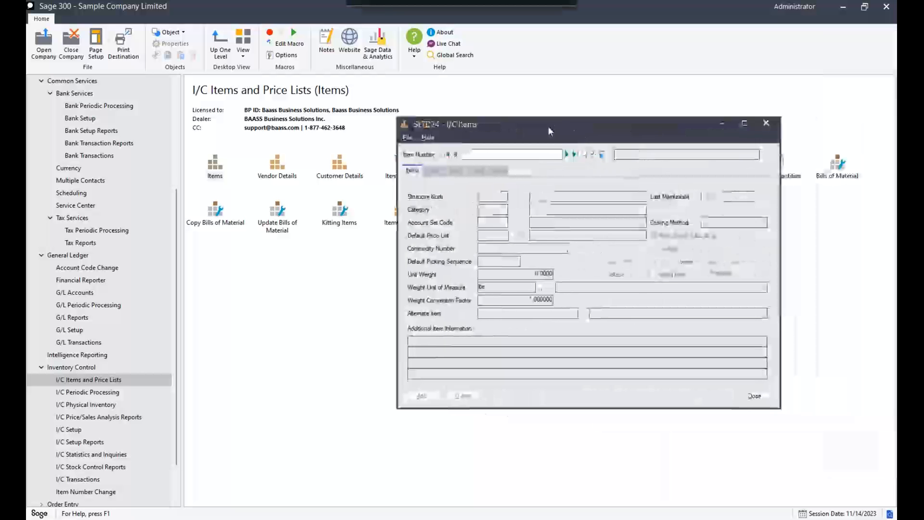
{"action": "left_click", "coordinate": [507, 145]}
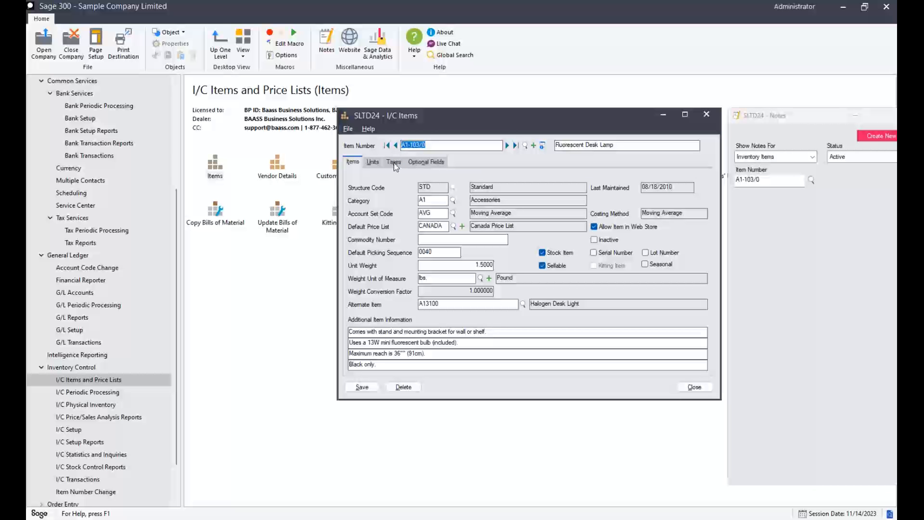
{"action": "left_click", "coordinate": [394, 163]}
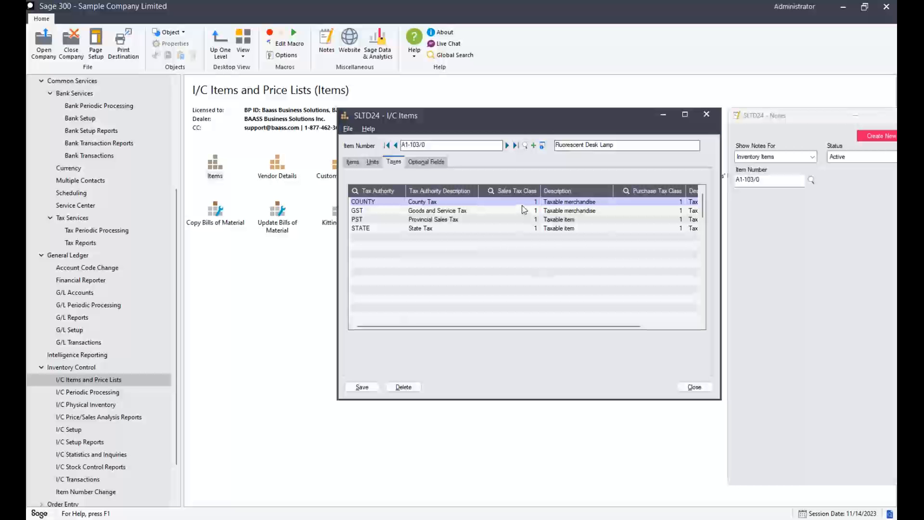
{"action": "left_click", "coordinate": [503, 220]}
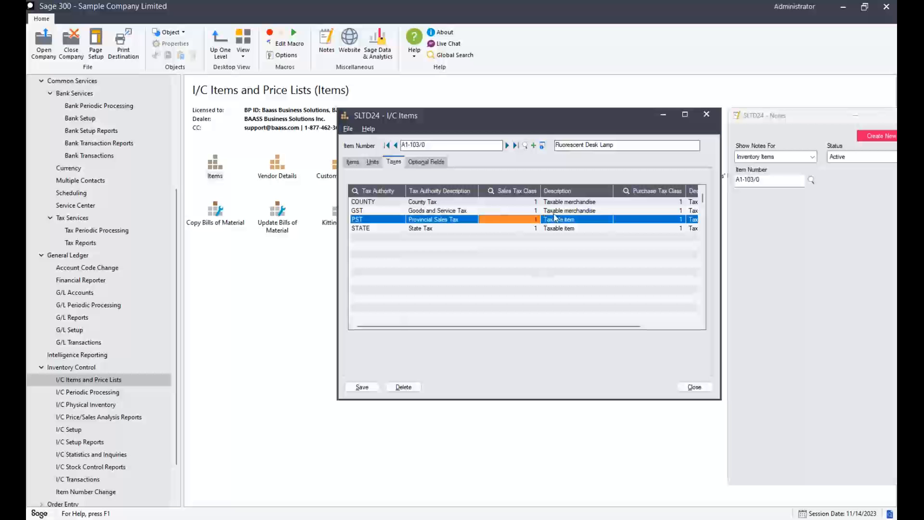